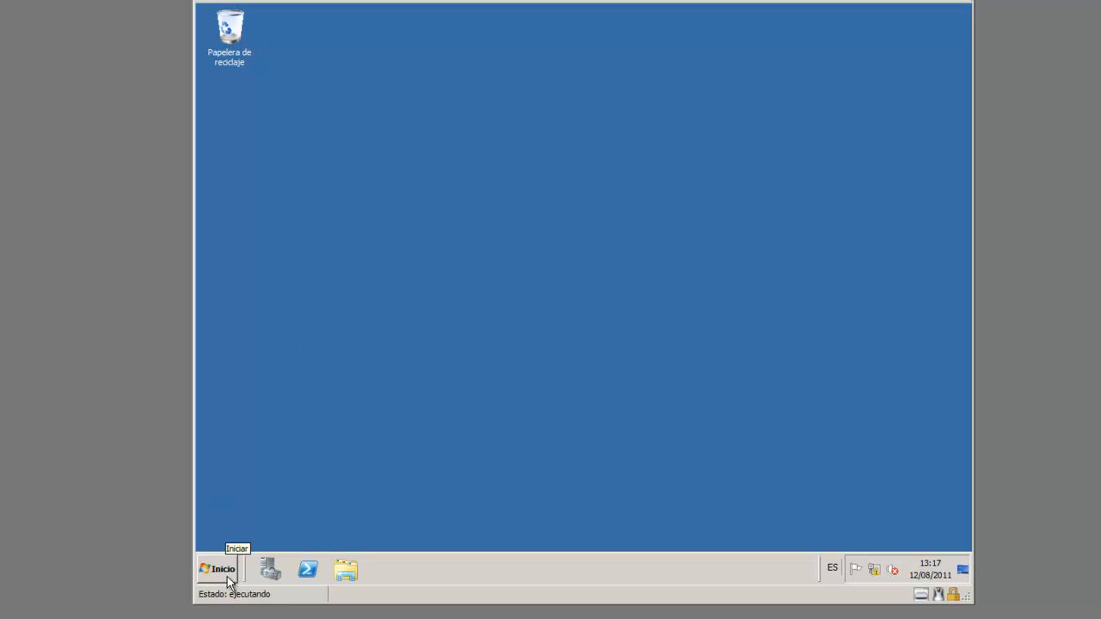
Open Equipo's Propiedades from the Start menu, then launch Server Manager from the taskbar
{"action": "left_click", "coordinate": [228, 582]}
{"action": "right_click", "coordinate": [453, 339]}
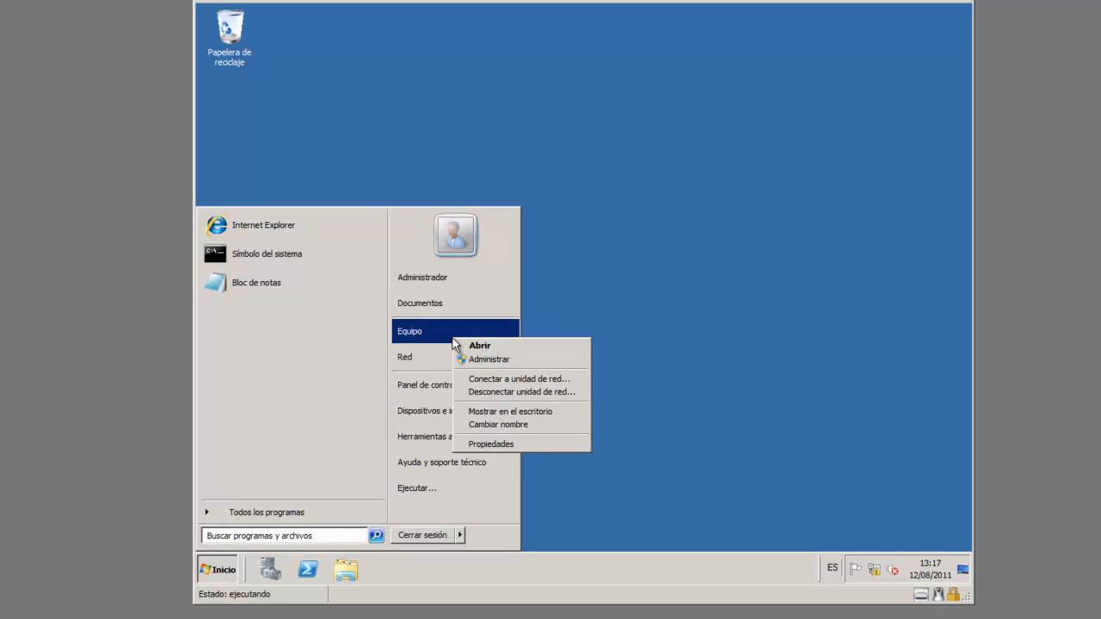
{"action": "left_click", "coordinate": [523, 444]}
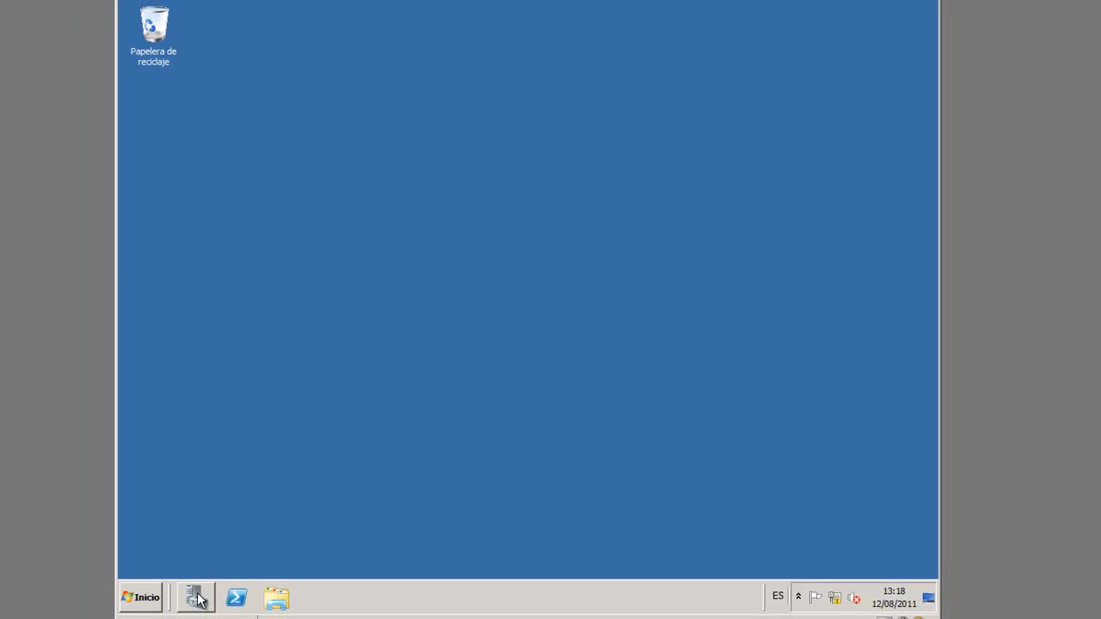
{"action": "left_click", "coordinate": [197, 600]}
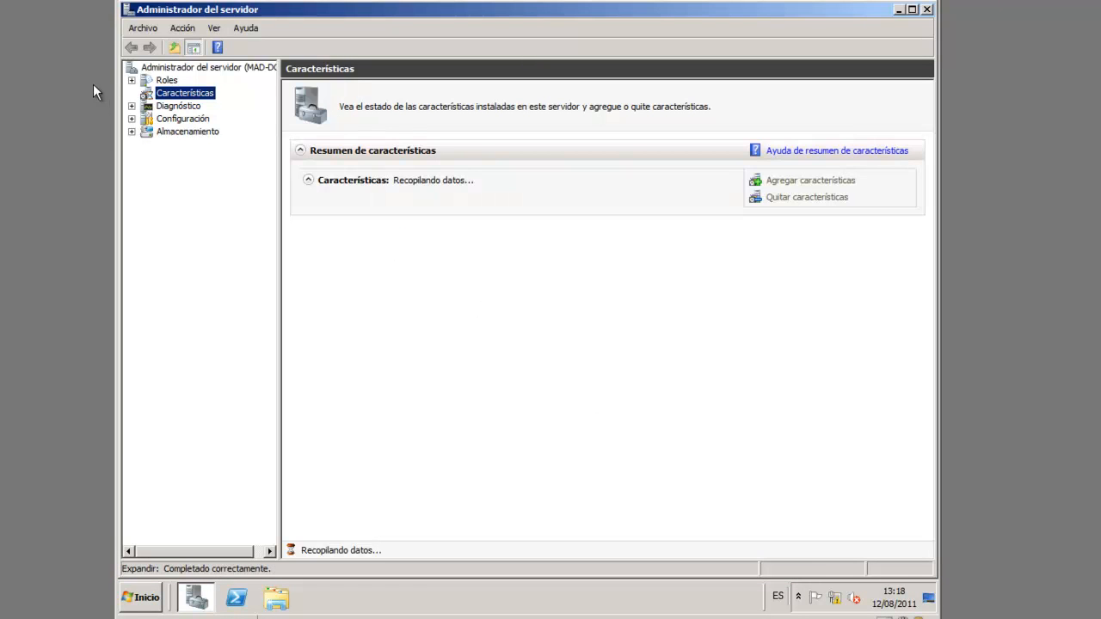
Select the Roles node and choose Agregar roles to begin adding a server role
{"action": "left_click", "coordinate": [133, 81]}
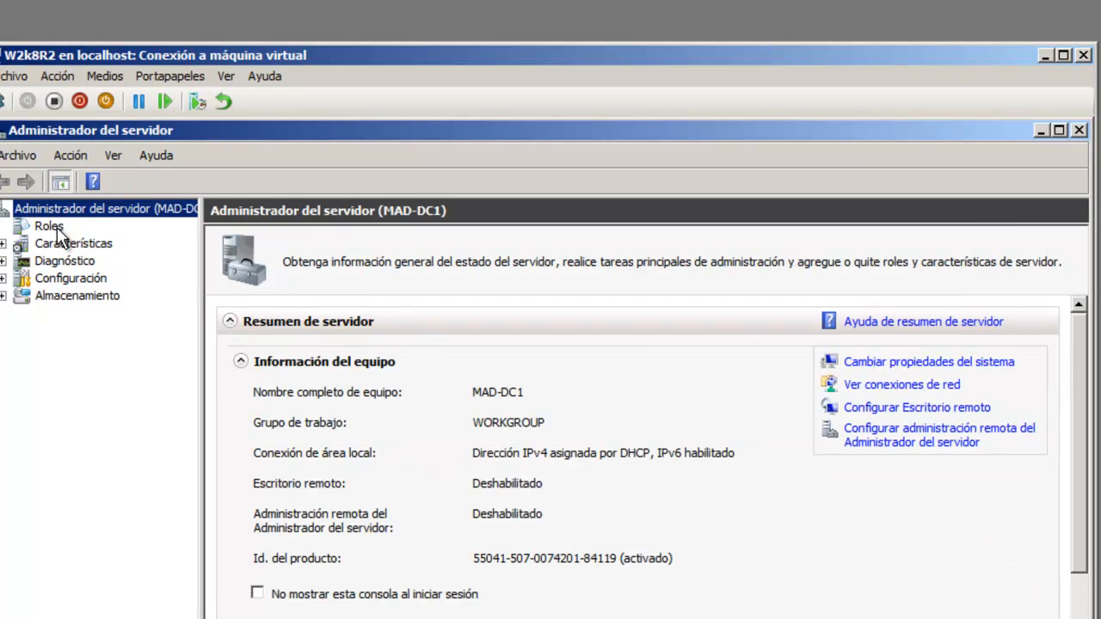
{"action": "left_click", "coordinate": [52, 227]}
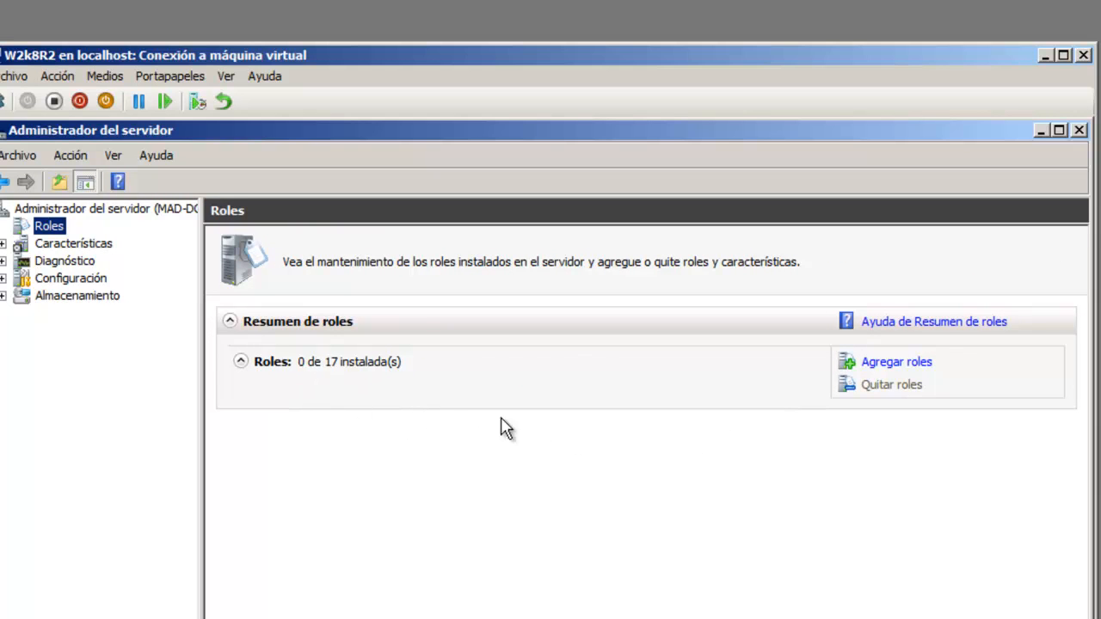
{"action": "left_click", "coordinate": [896, 364]}
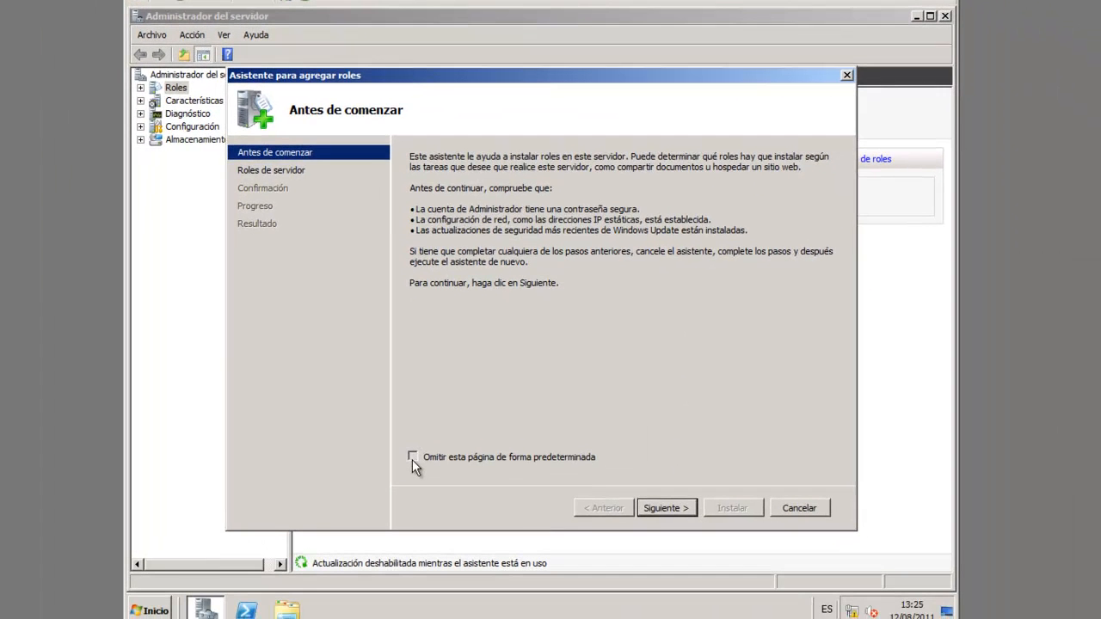
Select Active Directory Domain Services with its required .NET Framework 3.5.1 features, skipping the intro page
{"action": "left_click", "coordinate": [393, 571]}
{"action": "left_click", "coordinate": [669, 507]}
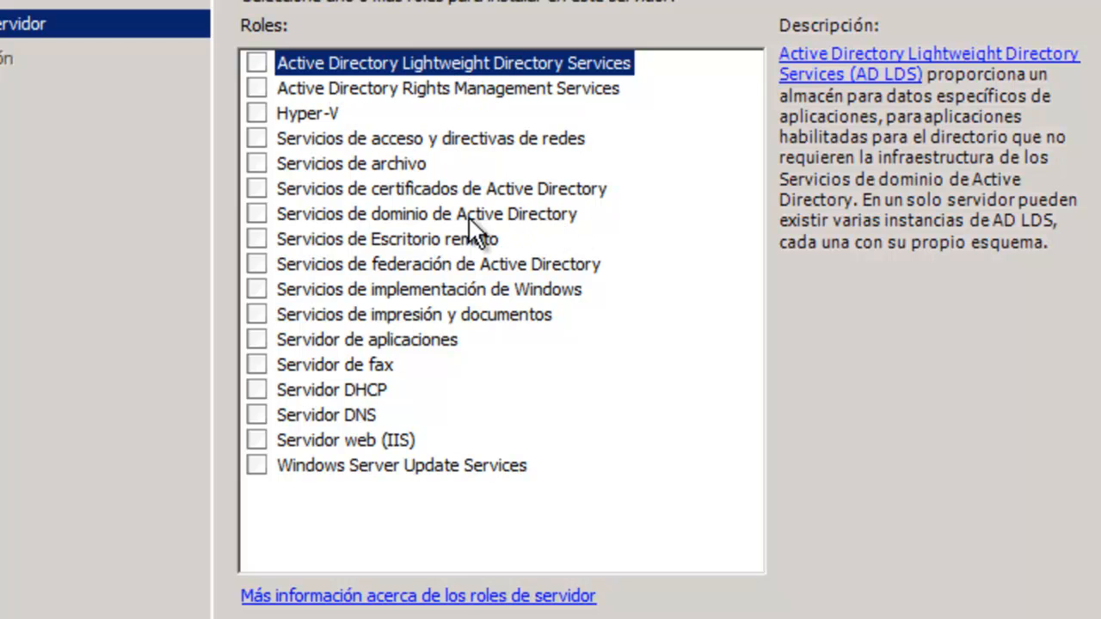
{"action": "left_click", "coordinate": [256, 215]}
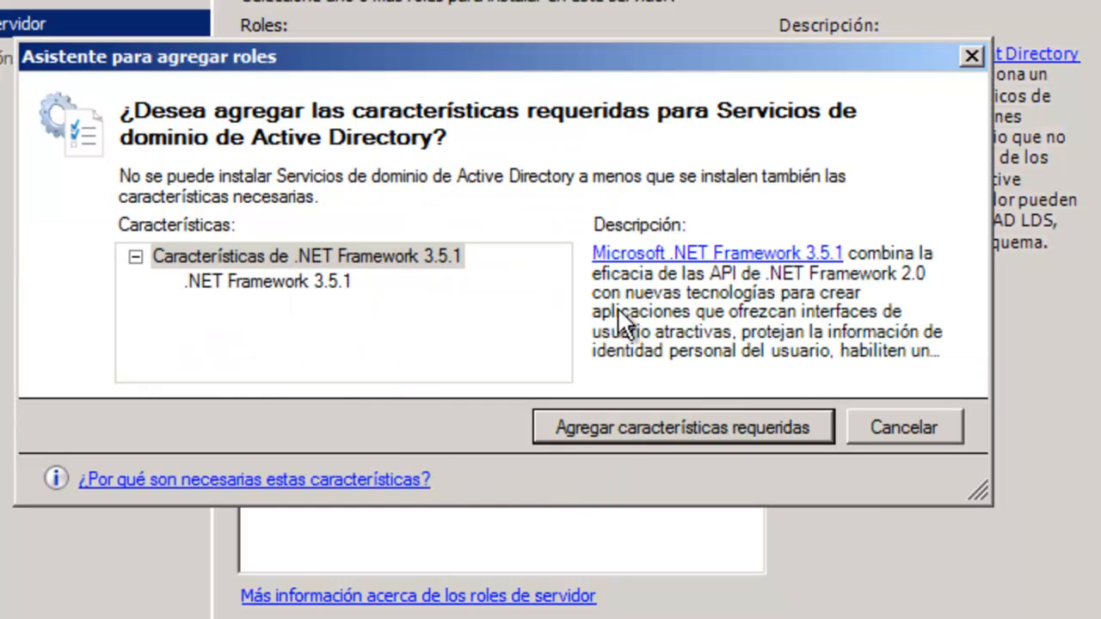
{"action": "left_click_drag", "start_coordinate": [677, 58], "coordinate": [696, 287]}
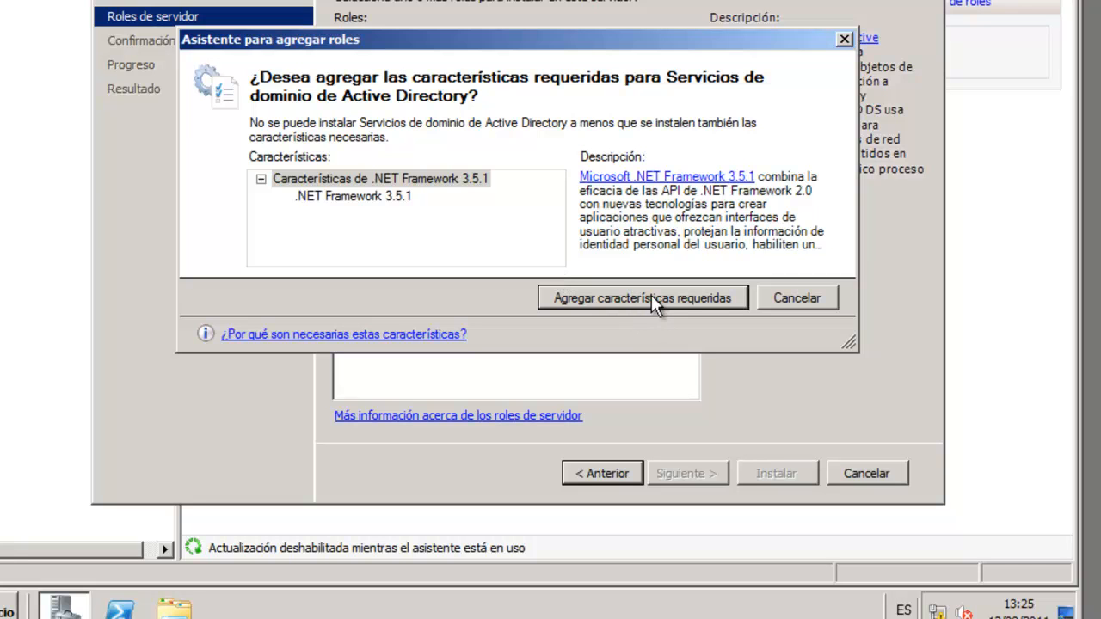
{"action": "left_click", "coordinate": [651, 295]}
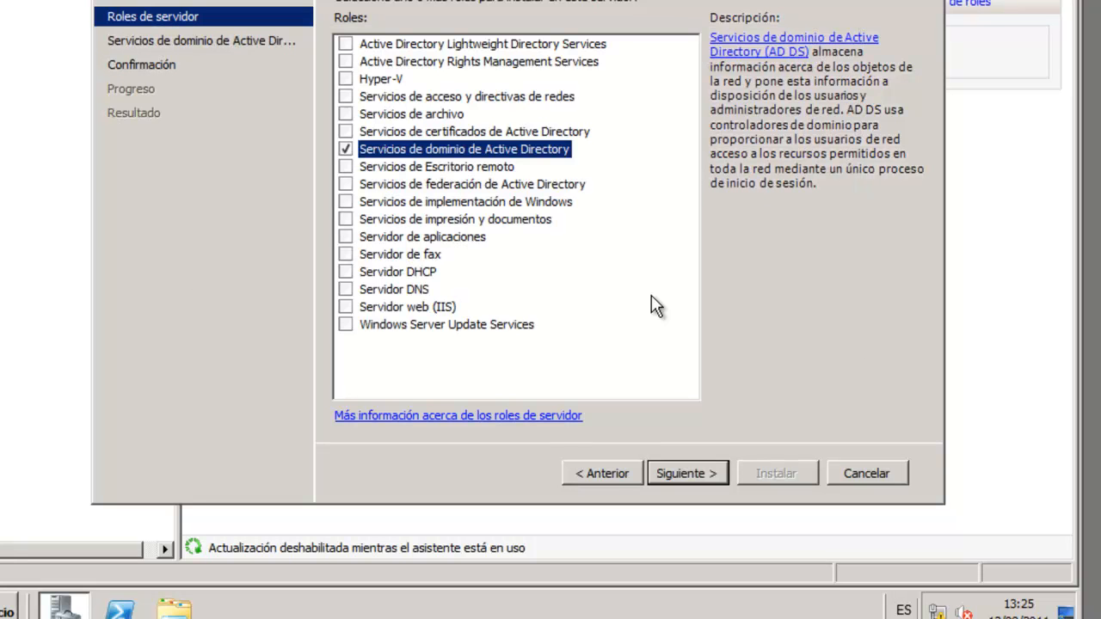
{"action": "left_click", "coordinate": [687, 474]}
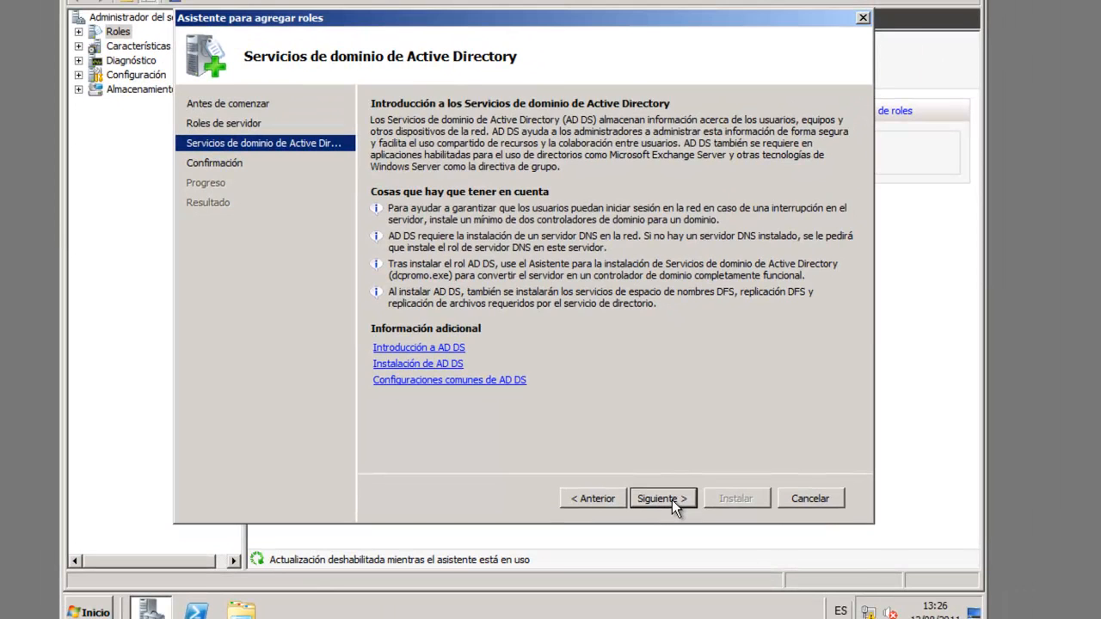
{"action": "left_click", "coordinate": [672, 499]}
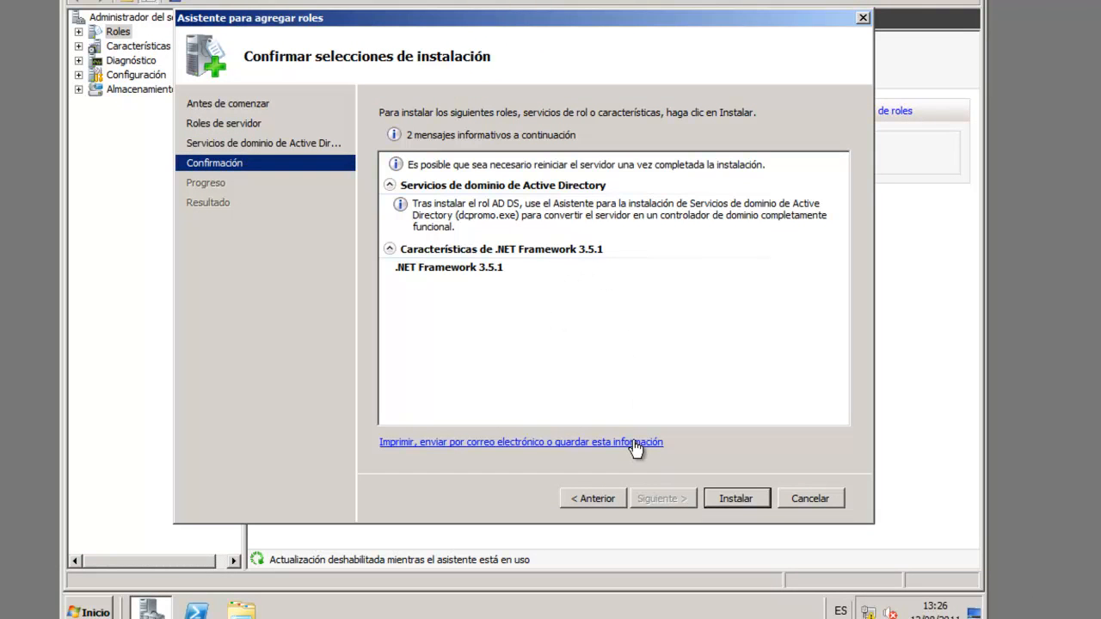
Run the installation of AD DS and .NET Framework 3.5.1, then close the results page
{"action": "left_click", "coordinate": [734, 500]}
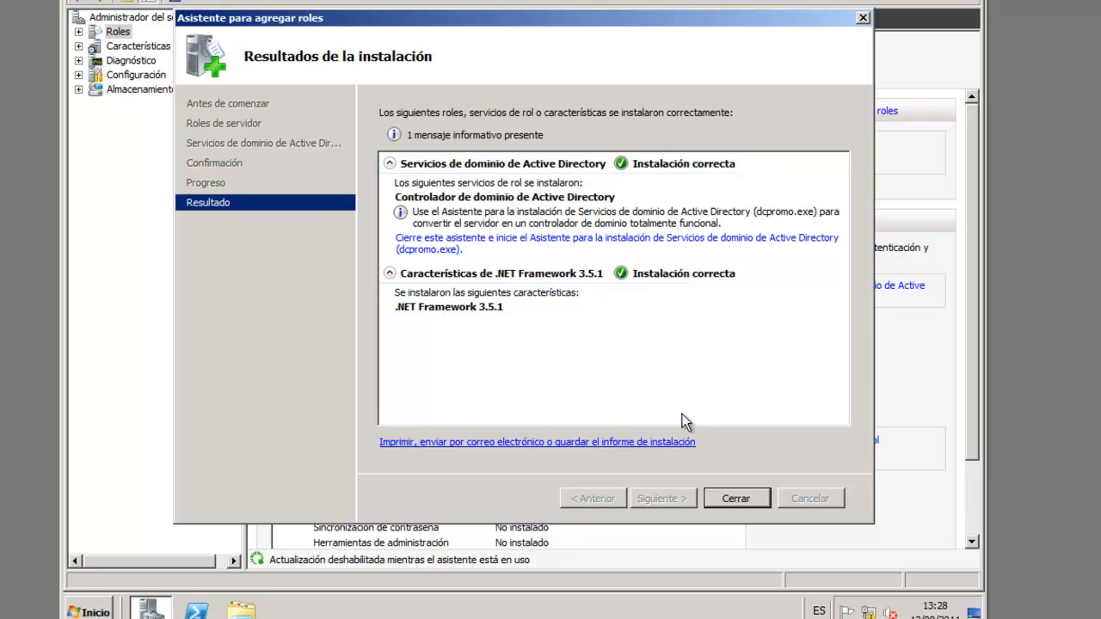
{"action": "left_click", "coordinate": [754, 496]}
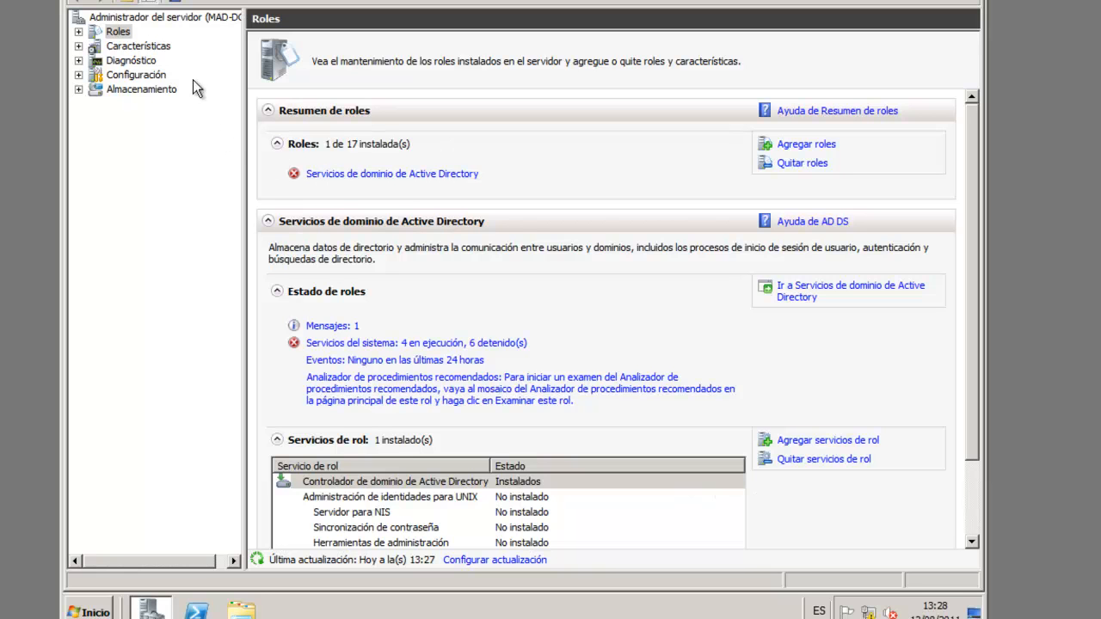
Run dcpromo.exe from the Active Directory Domain Services role summary
{"action": "left_click", "coordinate": [359, 176]}
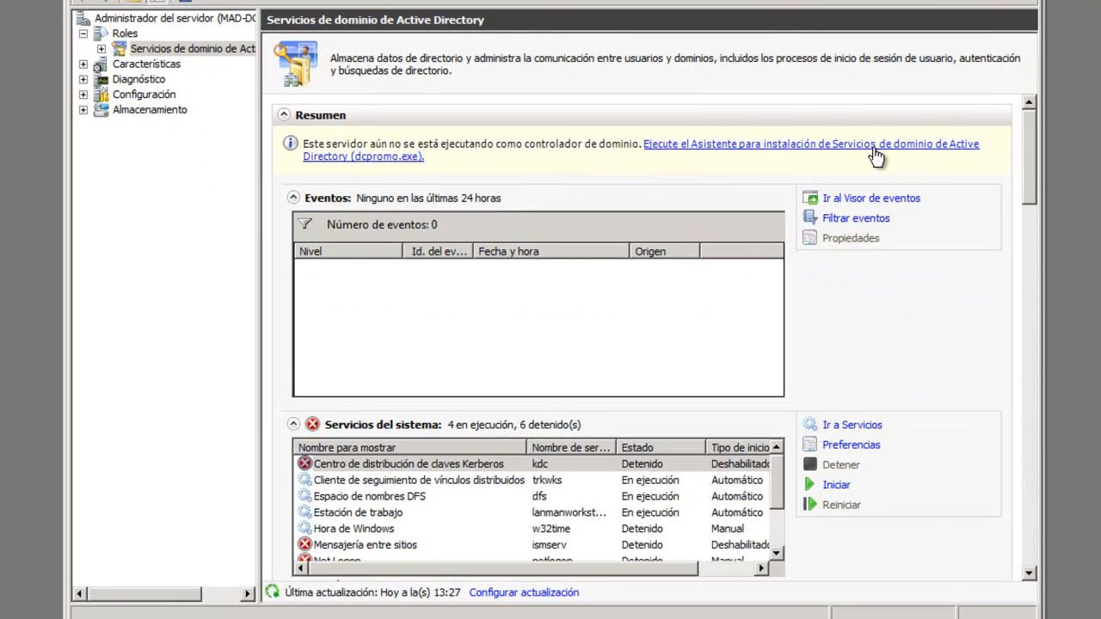
{"action": "left_click", "coordinate": [400, 159]}
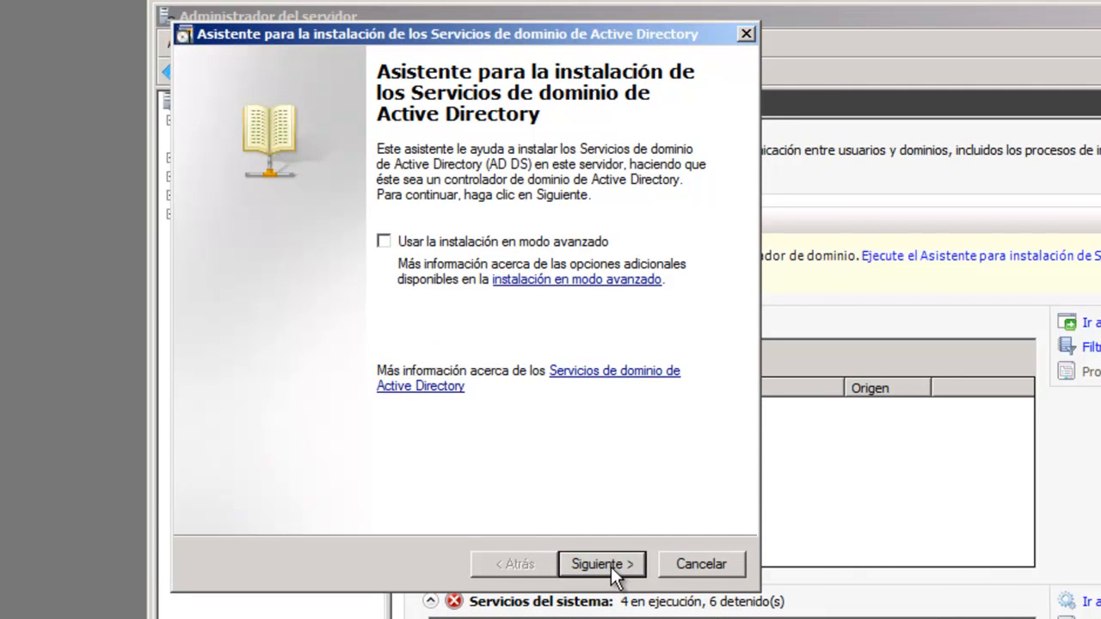
Pass the welcome and compatibility pages and pick Crear un dominio nuevo en un bosque nuevo
{"action": "left_click", "coordinate": [611, 567]}
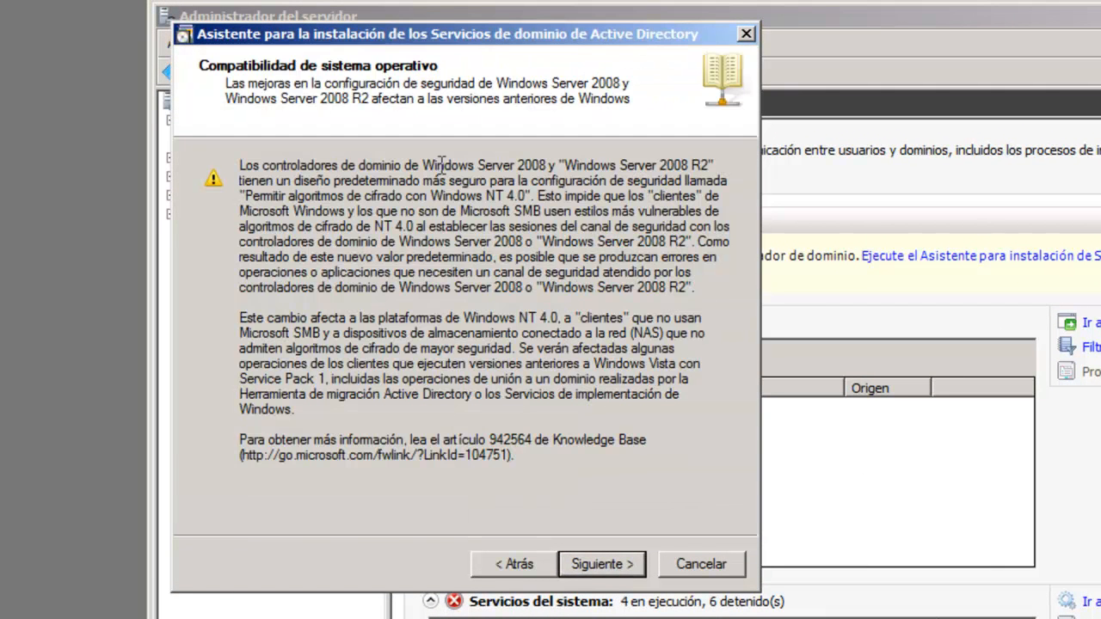
{"action": "left_click", "coordinate": [617, 565]}
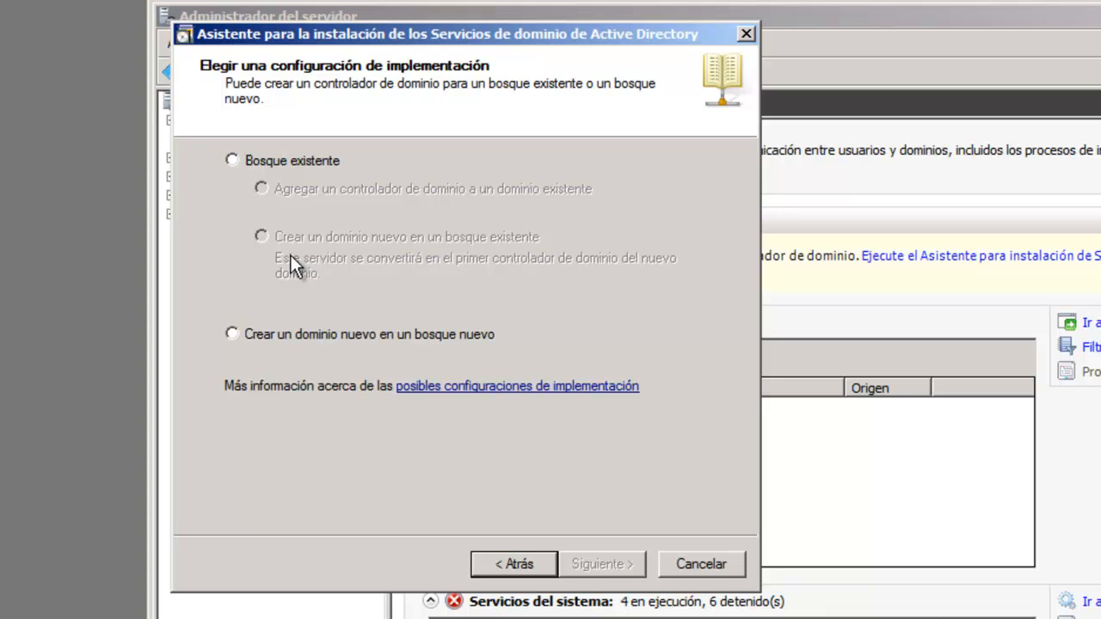
{"action": "left_click", "coordinate": [232, 334]}
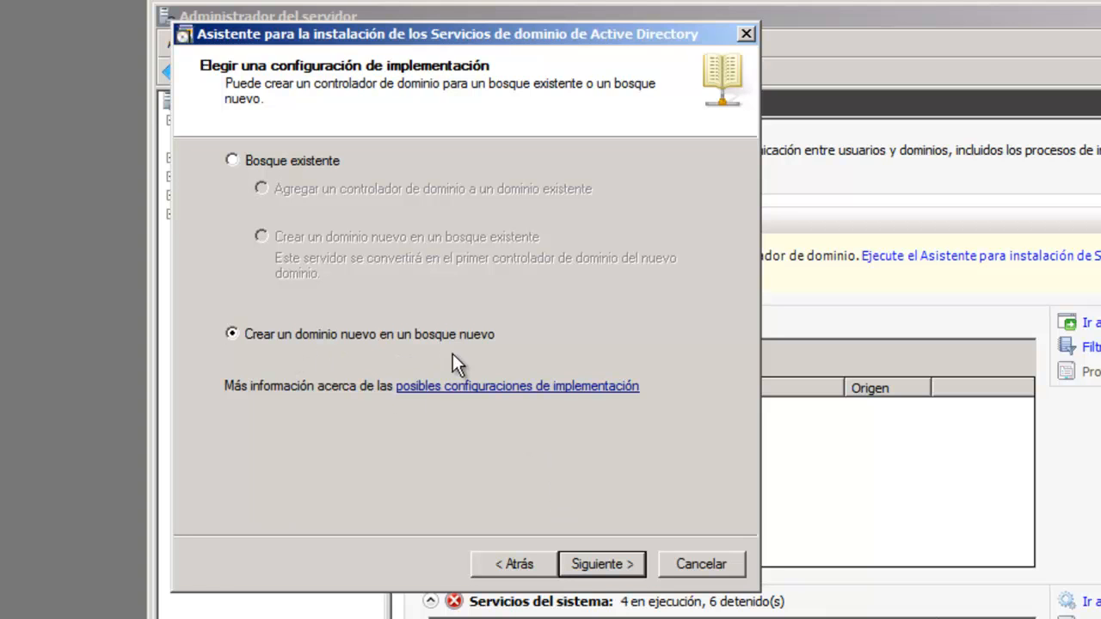
{"action": "left_click", "coordinate": [591, 560]}
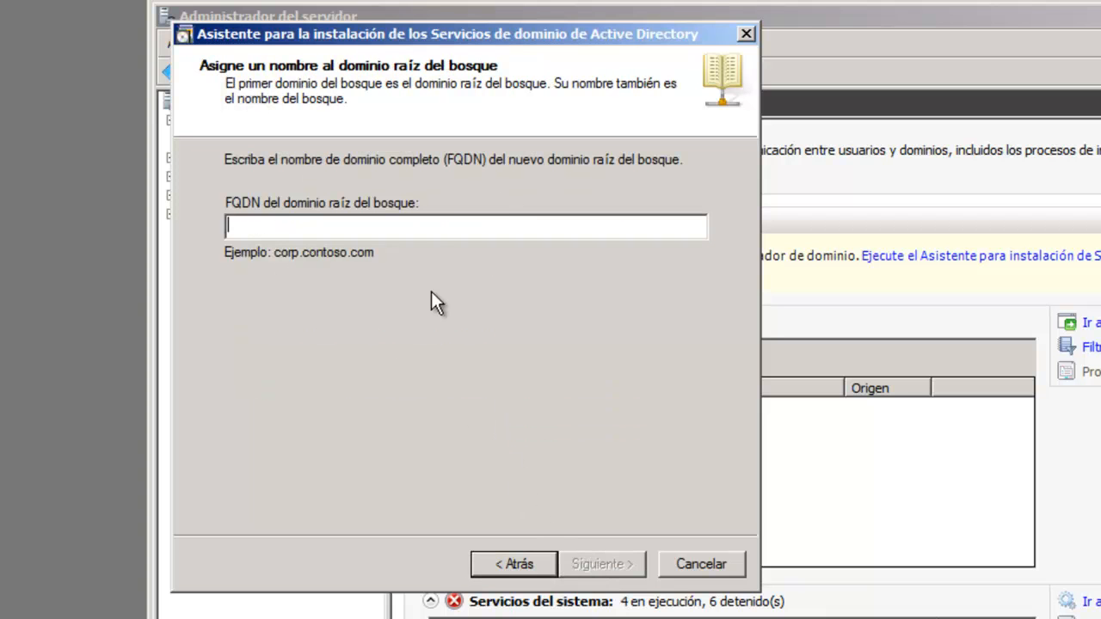
Enter empresa.corp as the forest root domain FQDN and continue
{"action": "type", "text": "dom"}
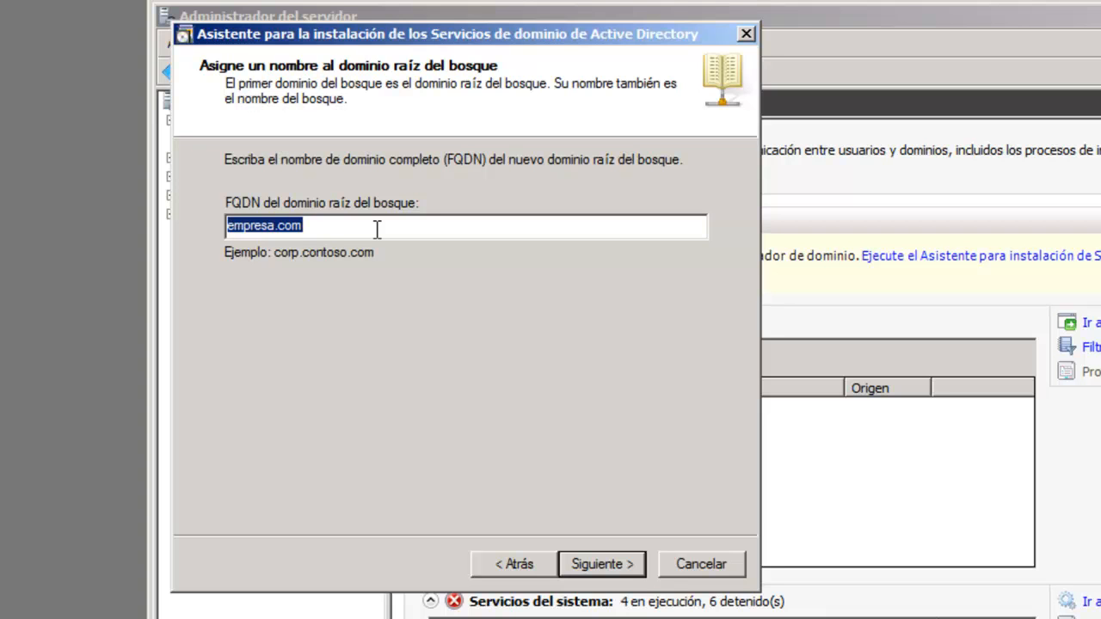
{"action": "left_click", "coordinate": [329, 222]}
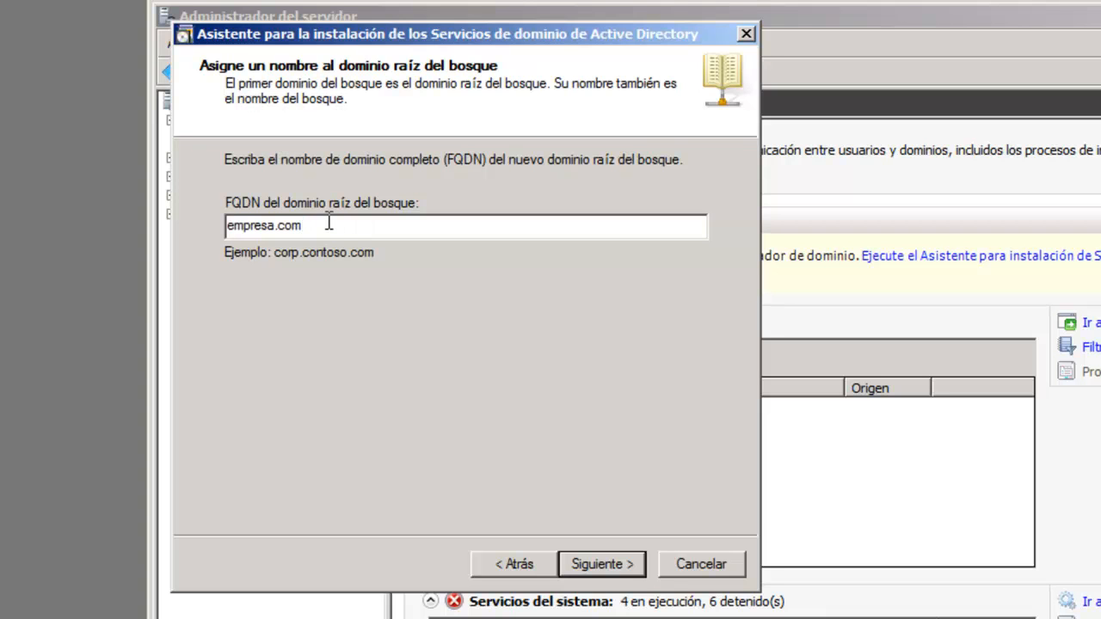
{"action": "key", "text": "BackSpace"}
{"action": "type", "text": "rp"}
{"action": "left_click", "coordinate": [602, 564]}
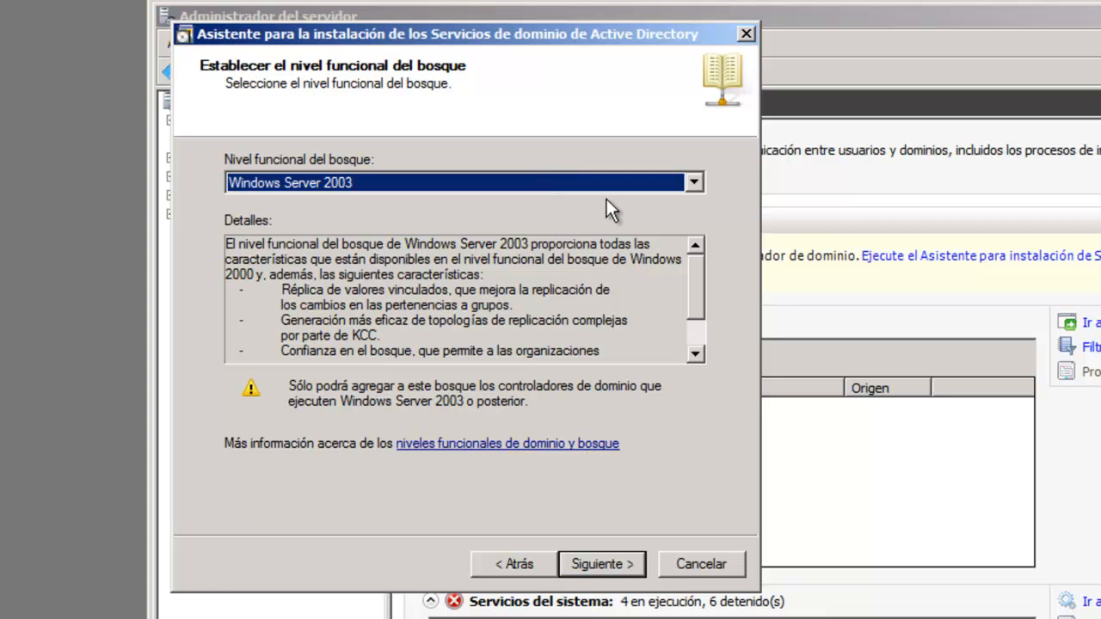
Choose Windows Server 2008 R2 as the forest functional level and proceed
{"action": "left_click", "coordinate": [695, 181]}
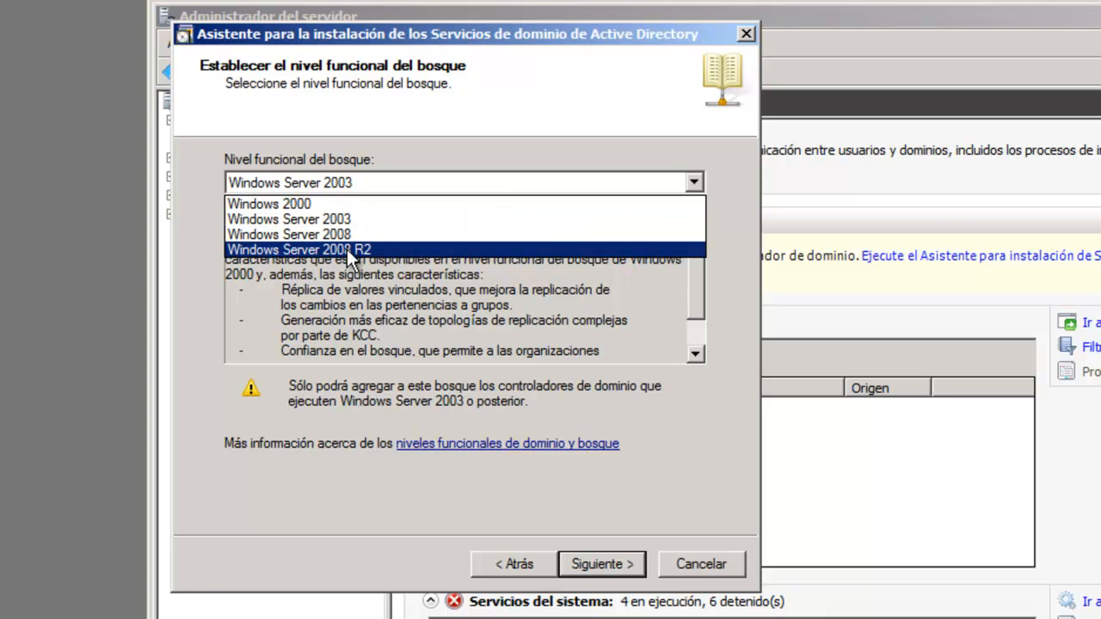
{"action": "left_click", "coordinate": [695, 273]}
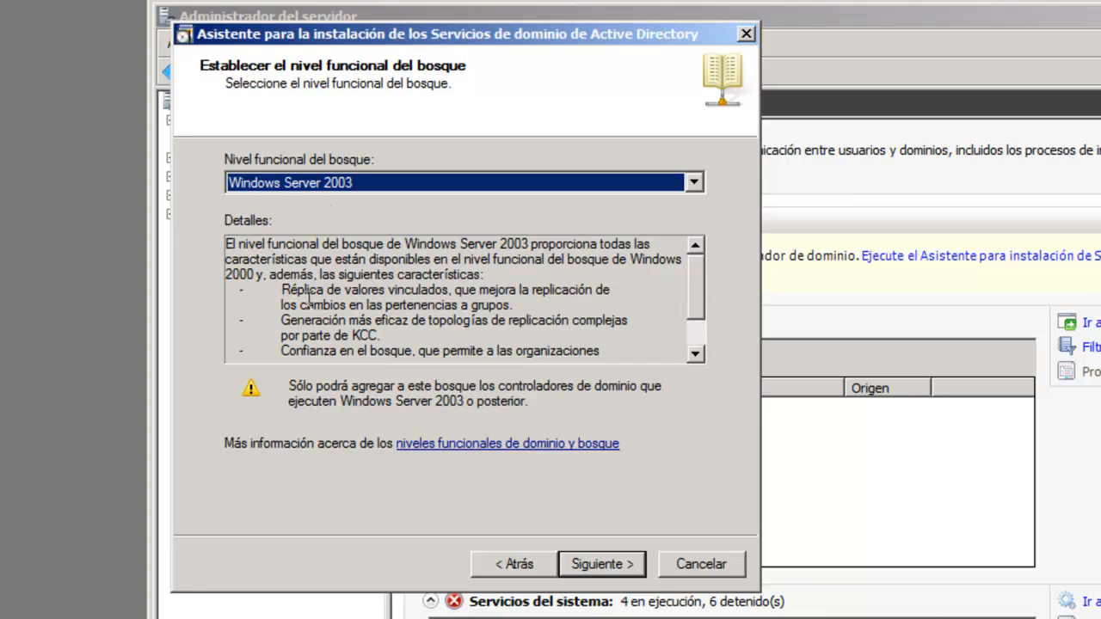
{"action": "left_click", "coordinate": [696, 353]}
{"action": "left_click", "coordinate": [697, 354]}
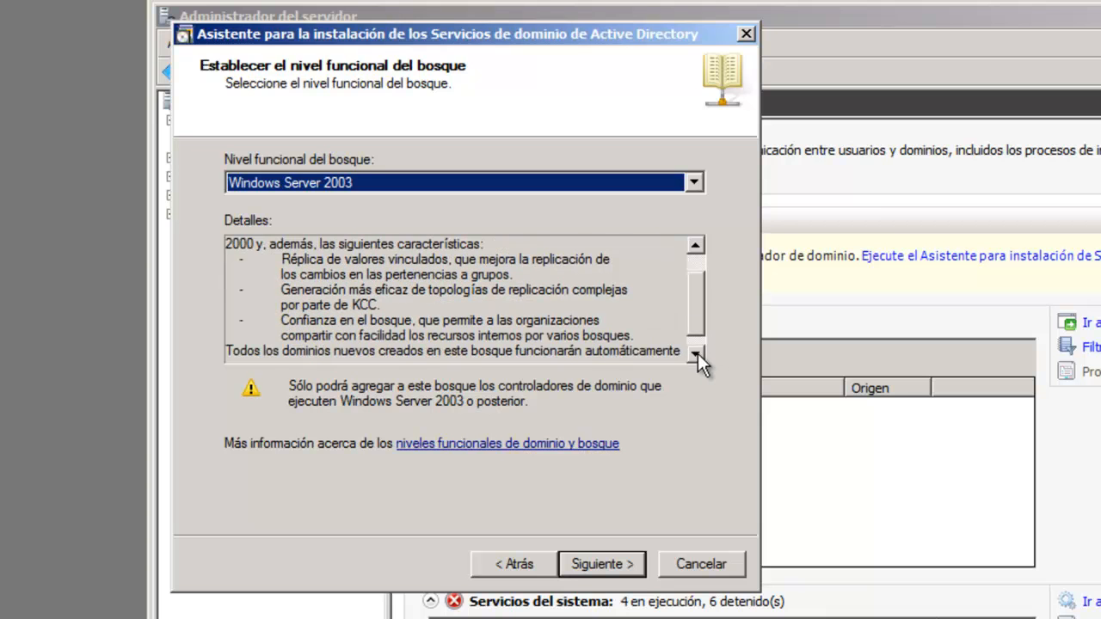
{"action": "left_click", "coordinate": [696, 353]}
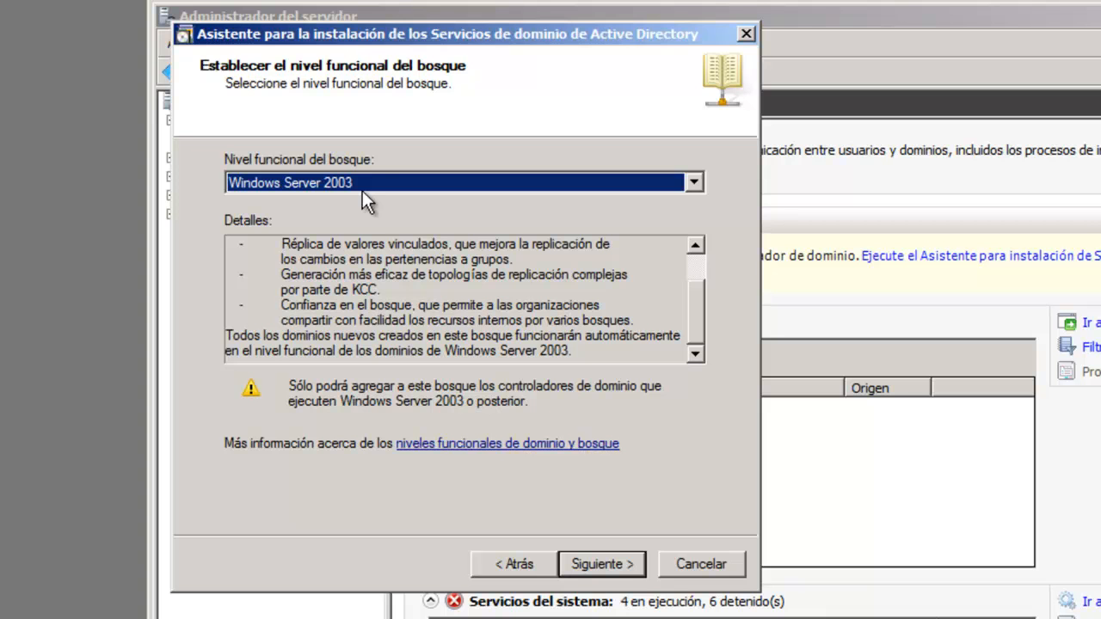
{"action": "left_click", "coordinate": [695, 183]}
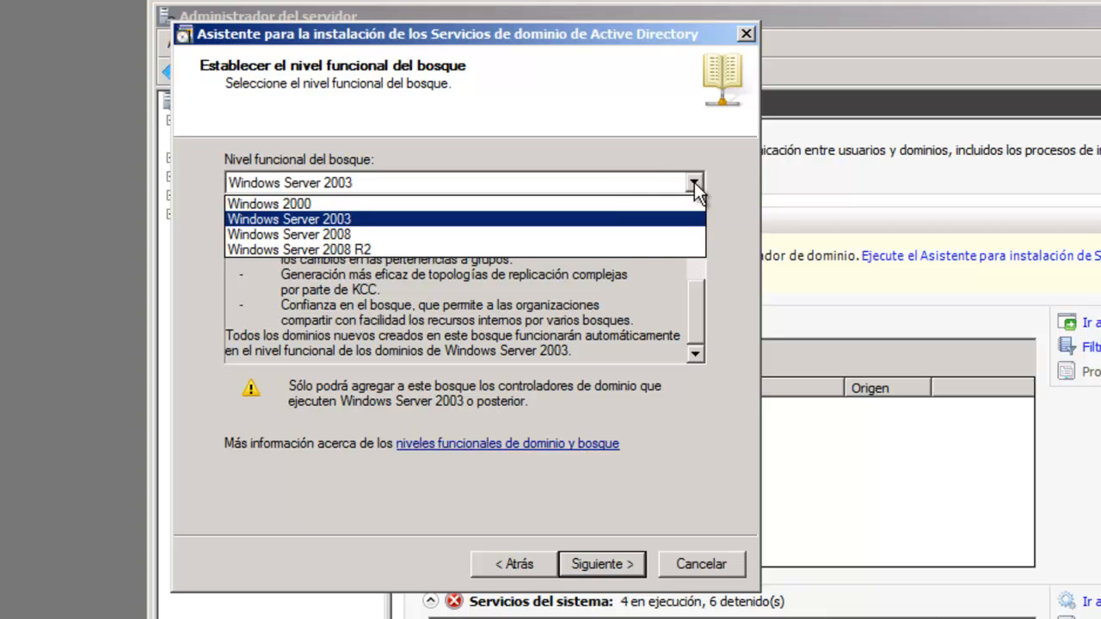
{"action": "left_click", "coordinate": [394, 232]}
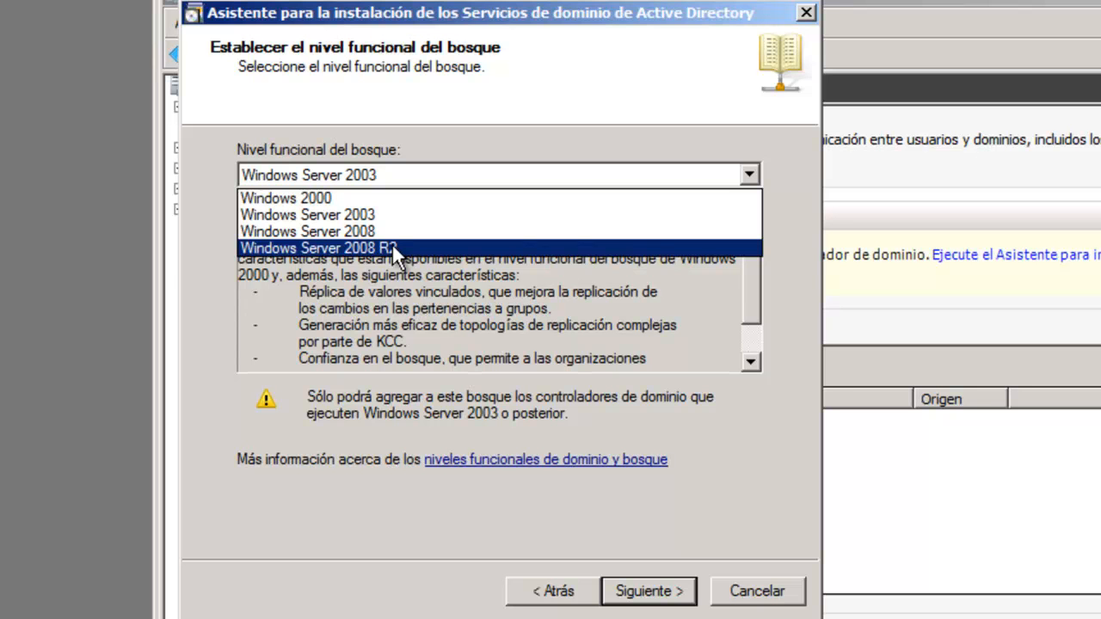
{"action": "left_click", "coordinate": [392, 247]}
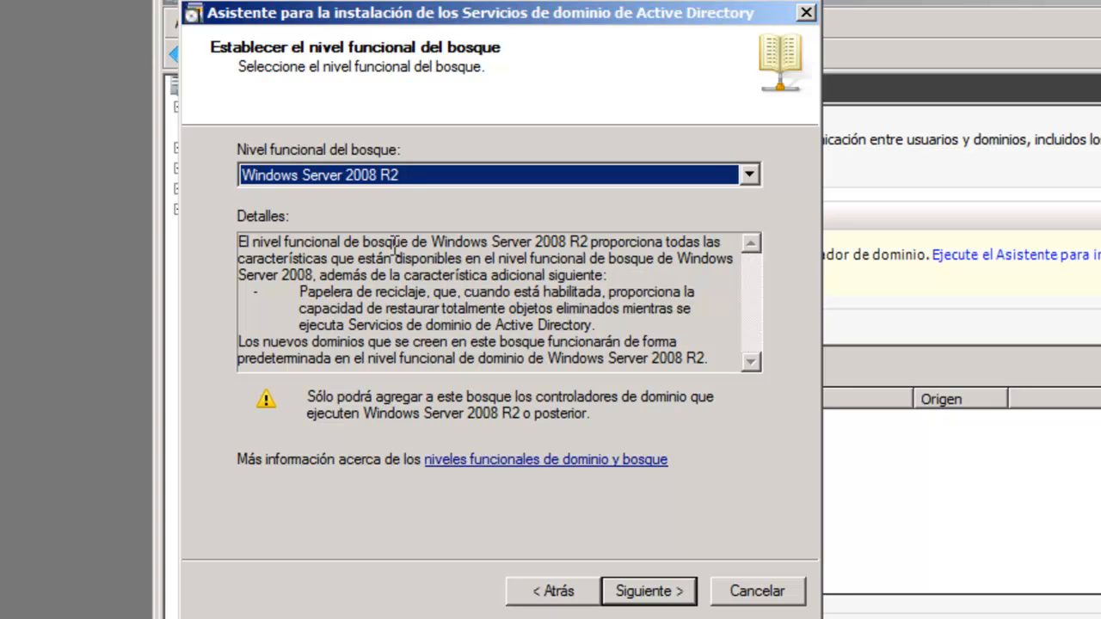
{"action": "left_click", "coordinate": [647, 592]}
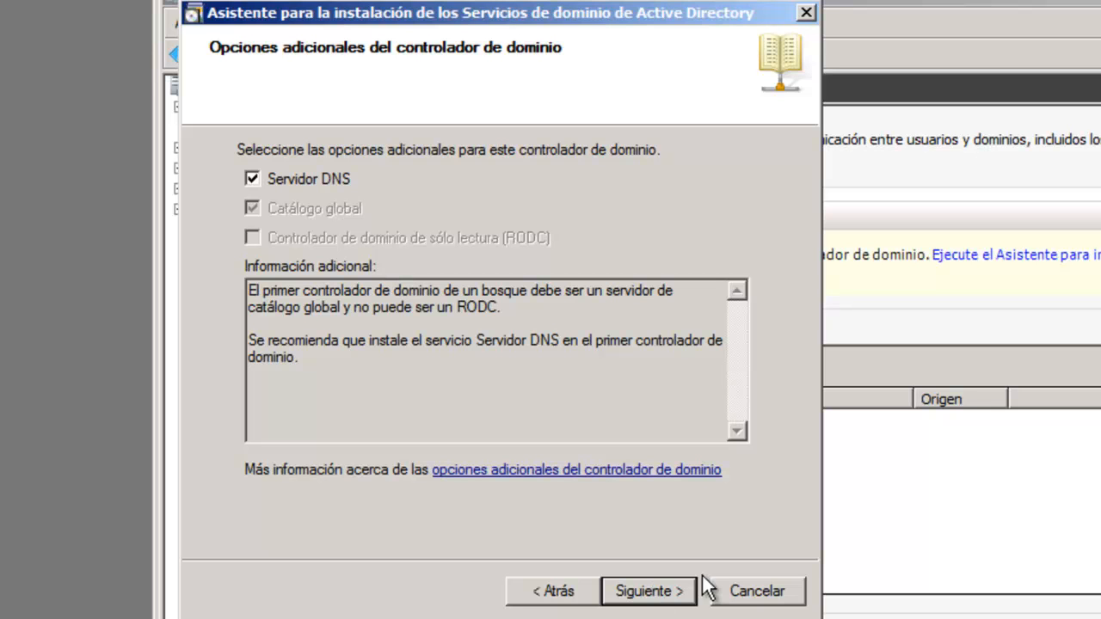
Keep Servidor DNS checked and answer Sí to the empresa.corp DNS delegation warning
{"action": "left_click", "coordinate": [642, 600]}
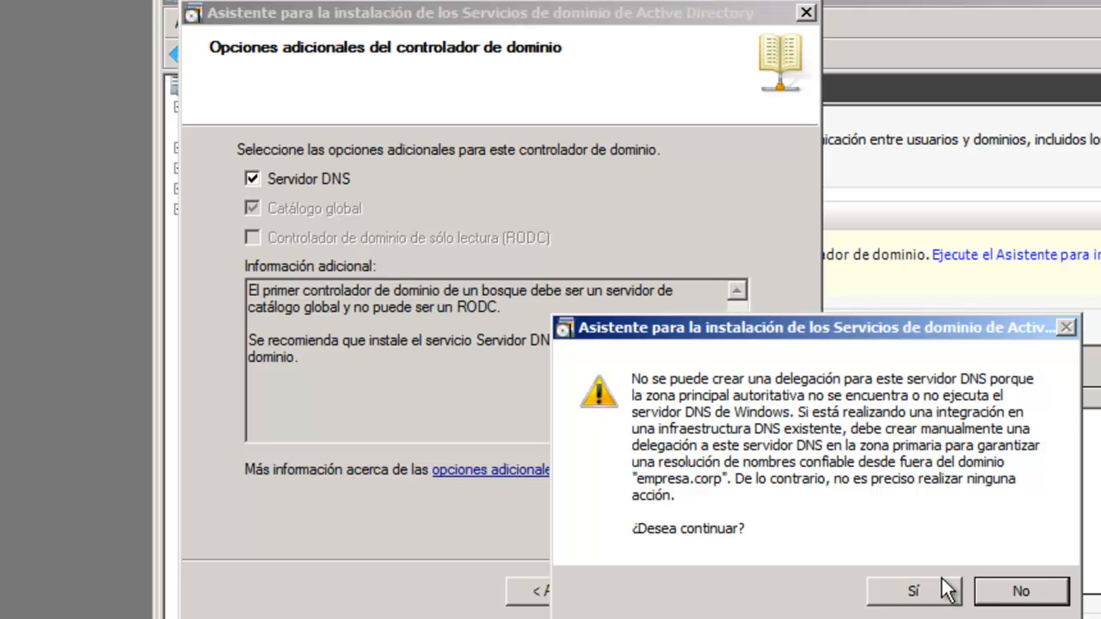
{"action": "left_click", "coordinate": [914, 594]}
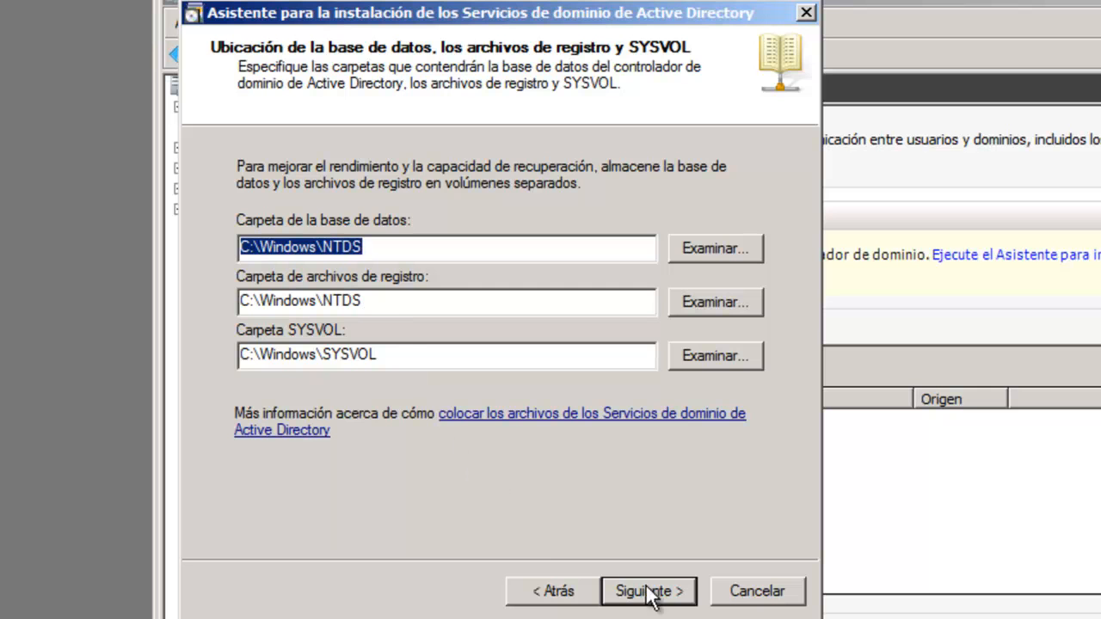
Accept the default C:\Windows\NTDS and C:\Windows\SYSVOL folder paths
{"action": "left_click", "coordinate": [668, 594]}
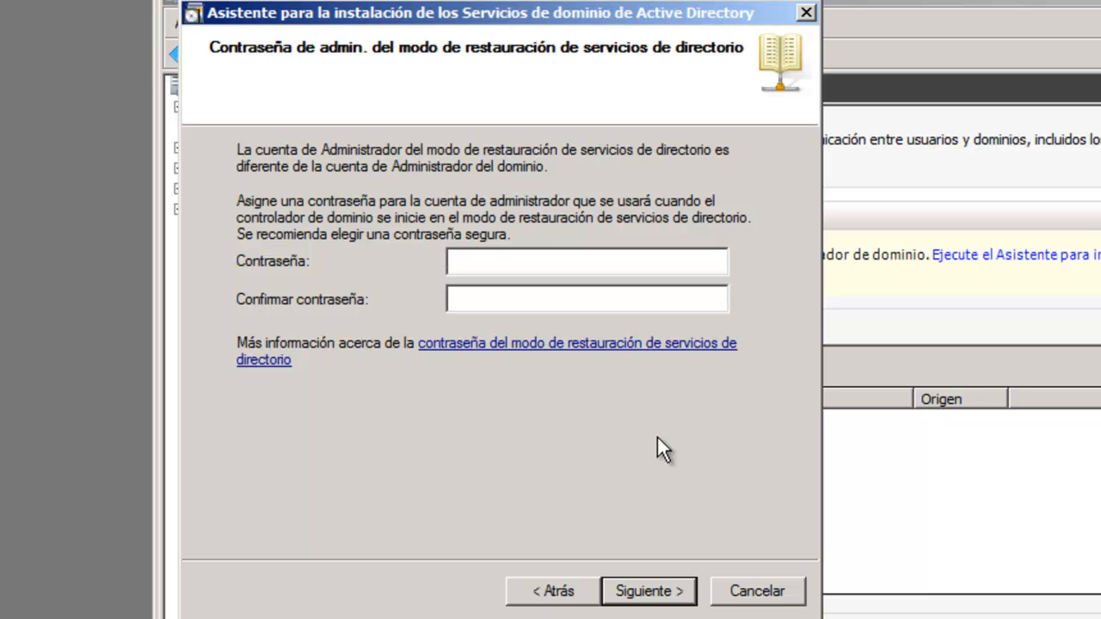
Enter the Directory Services Restore Mode password in both password fields and continue to the Summary page
{"action": "type", "text": "P@ssw0rd"}
{"action": "key", "text": "Tab"}
{"action": "type", "text": "P@ssw0rd"}
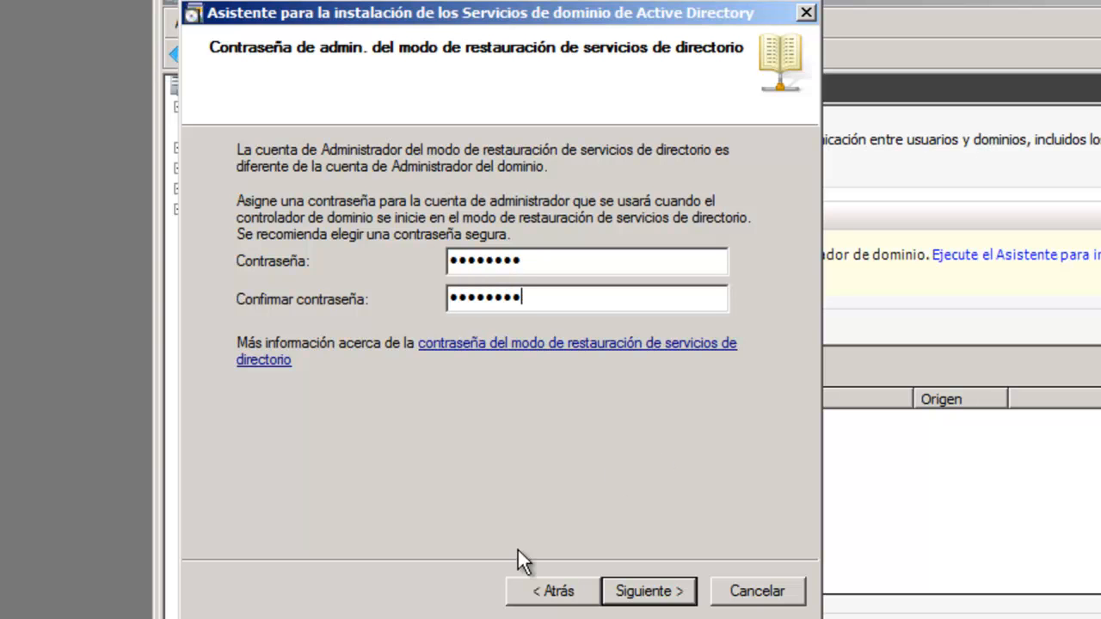
{"action": "left_click", "coordinate": [661, 592]}
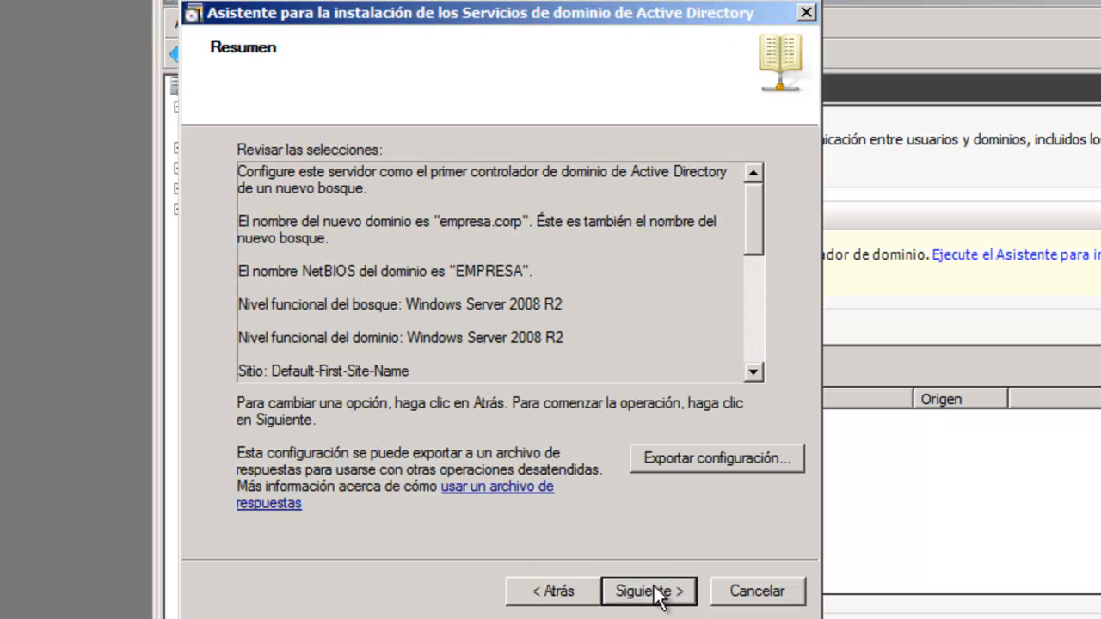
Start installing the empresa.corp domain controller, with Reiniciar al completar ticked so the server reboots automatically
{"action": "left_click", "coordinate": [659, 594]}
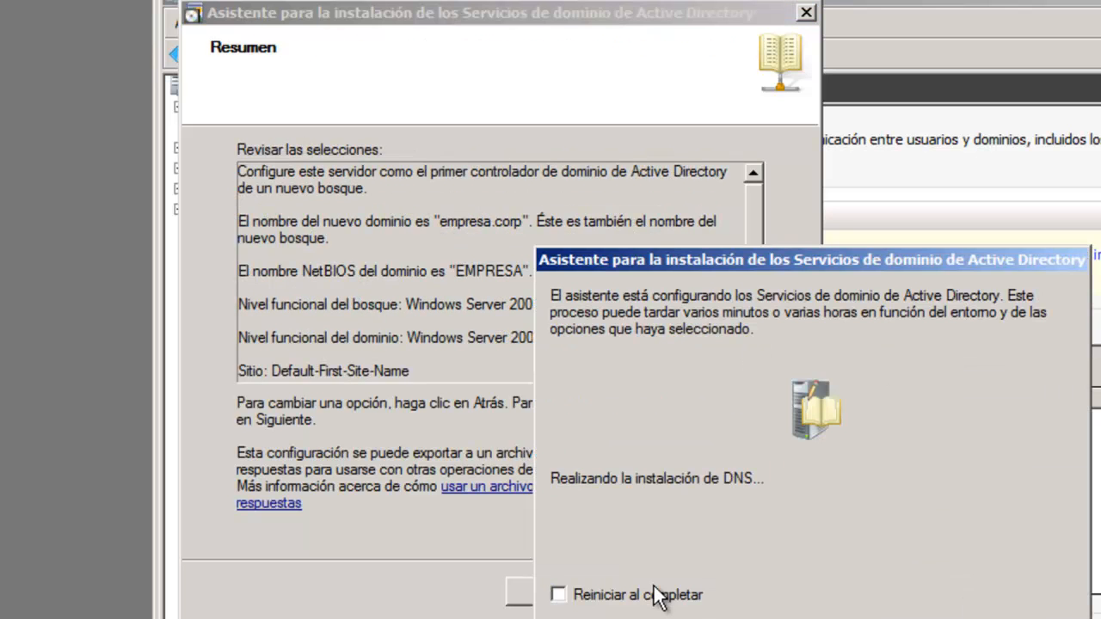
{"action": "left_click", "coordinate": [558, 596]}
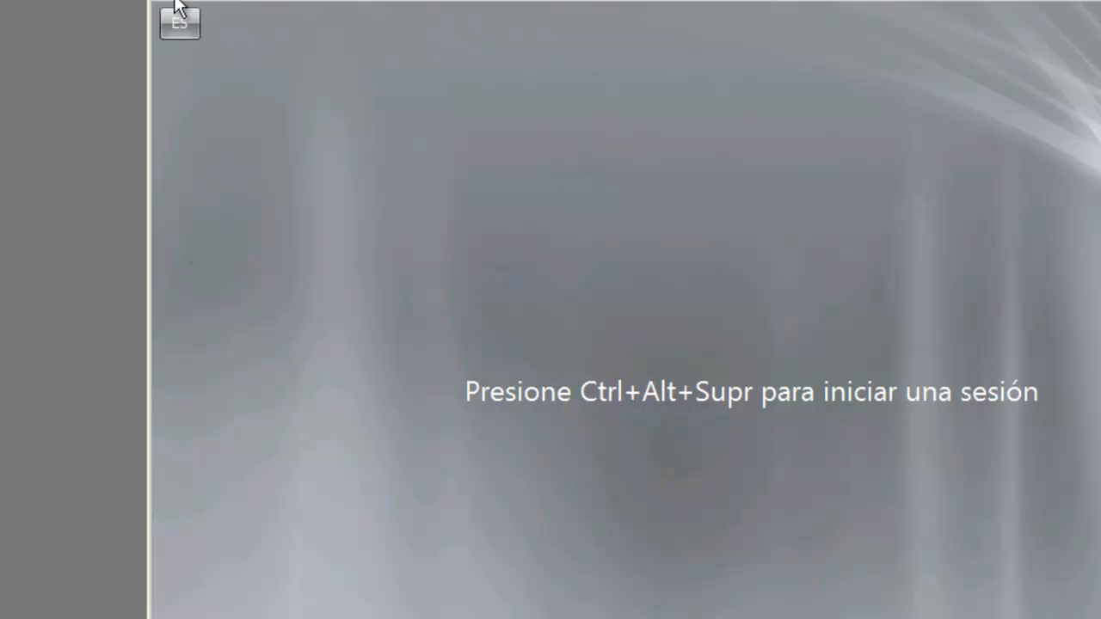
Sign in to the EMPRESA domain as administrator using the administrator password
{"action": "key", "text": "ctrl+alt+Delete"}
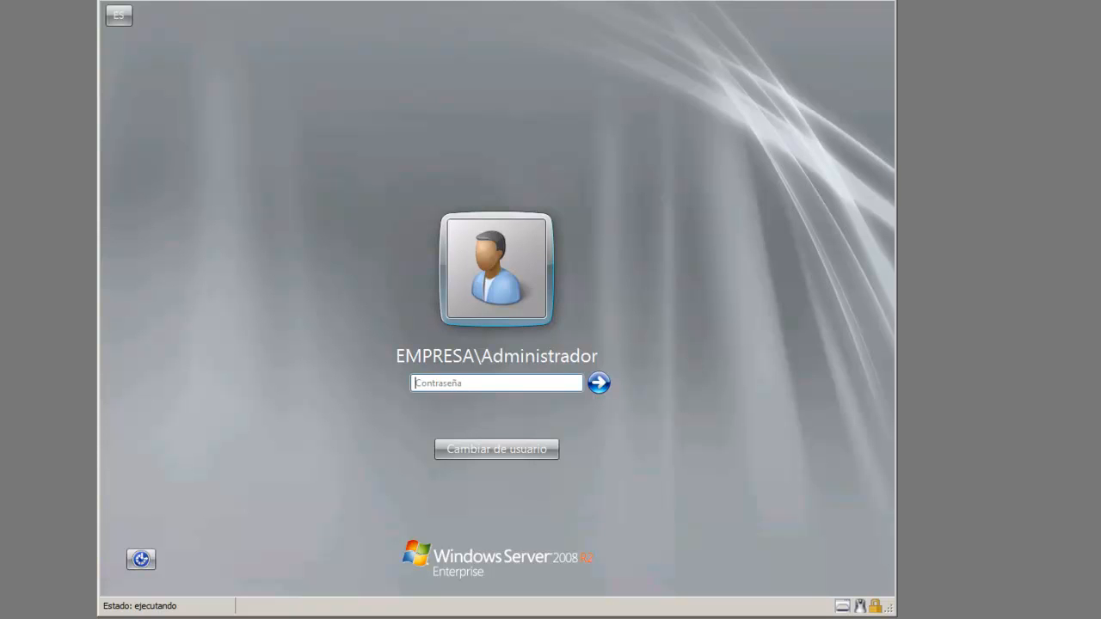
{"action": "type", "text": "********"}
{"action": "key", "text": "Return"}
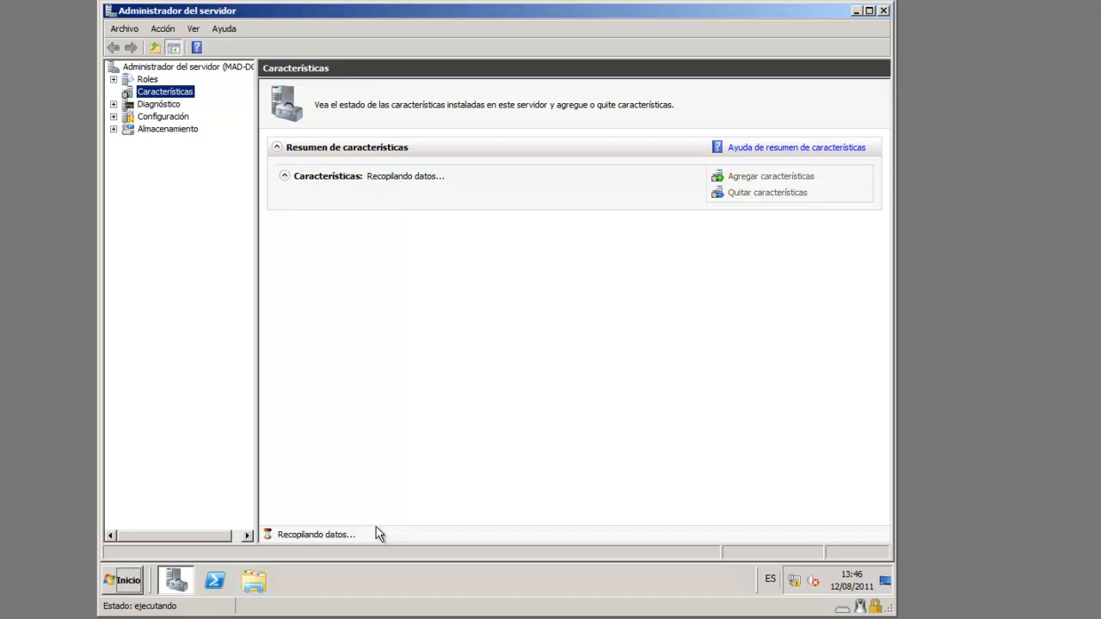
Review the AD DS role summary and warning event 1844, expand the role node, then close Server Manager
{"action": "left_click", "coordinate": [147, 80]}
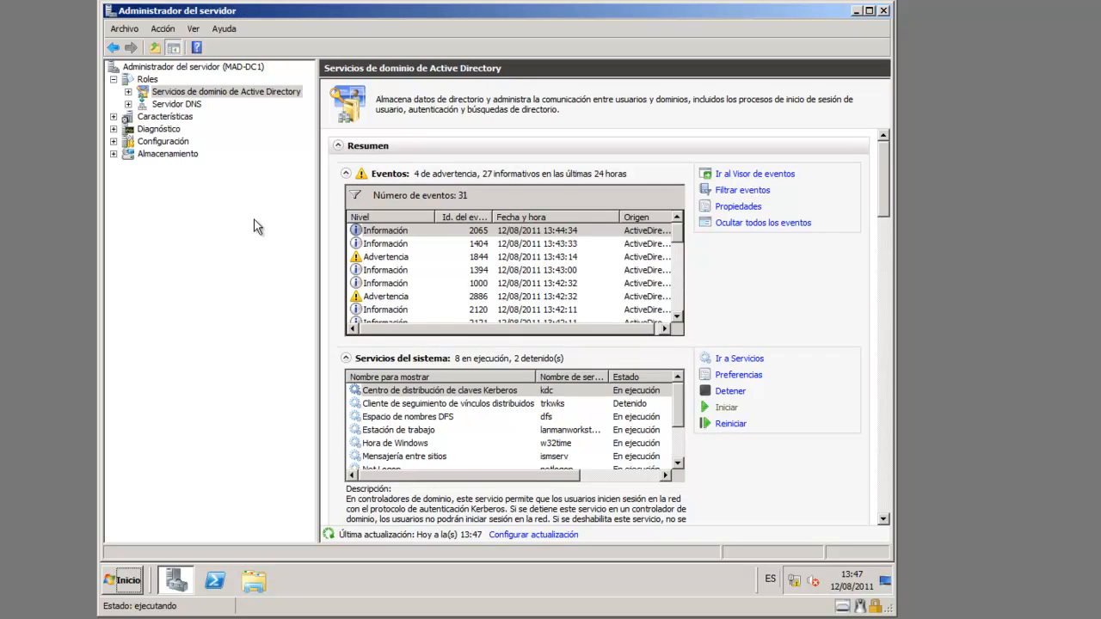
{"action": "left_click", "coordinate": [382, 259]}
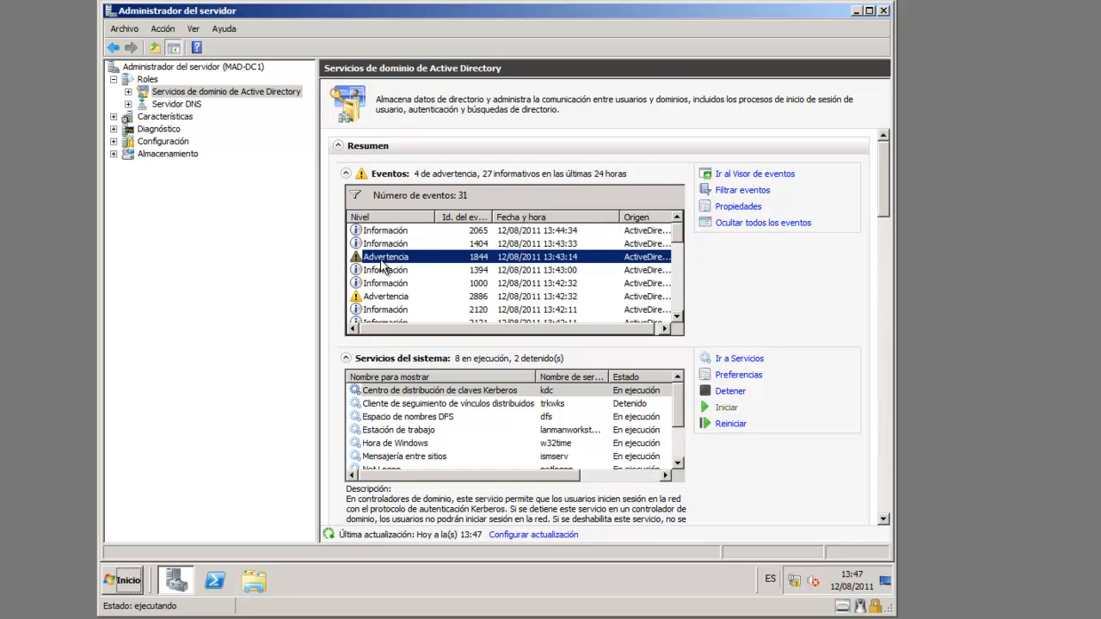
{"action": "double_click", "coordinate": [382, 266]}
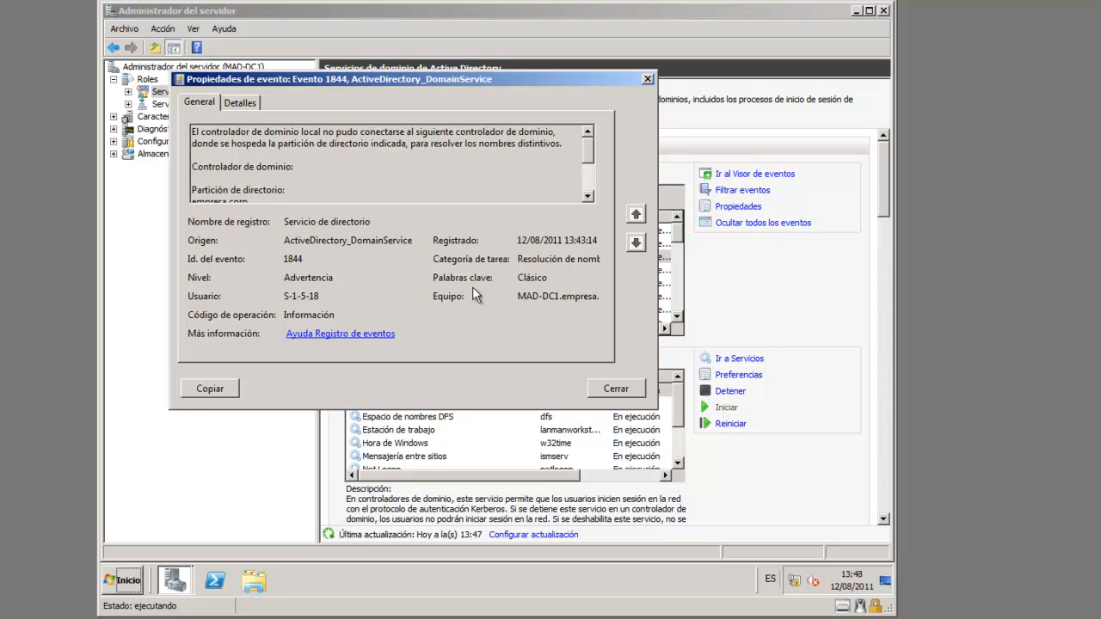
{"action": "left_click", "coordinate": [625, 386]}
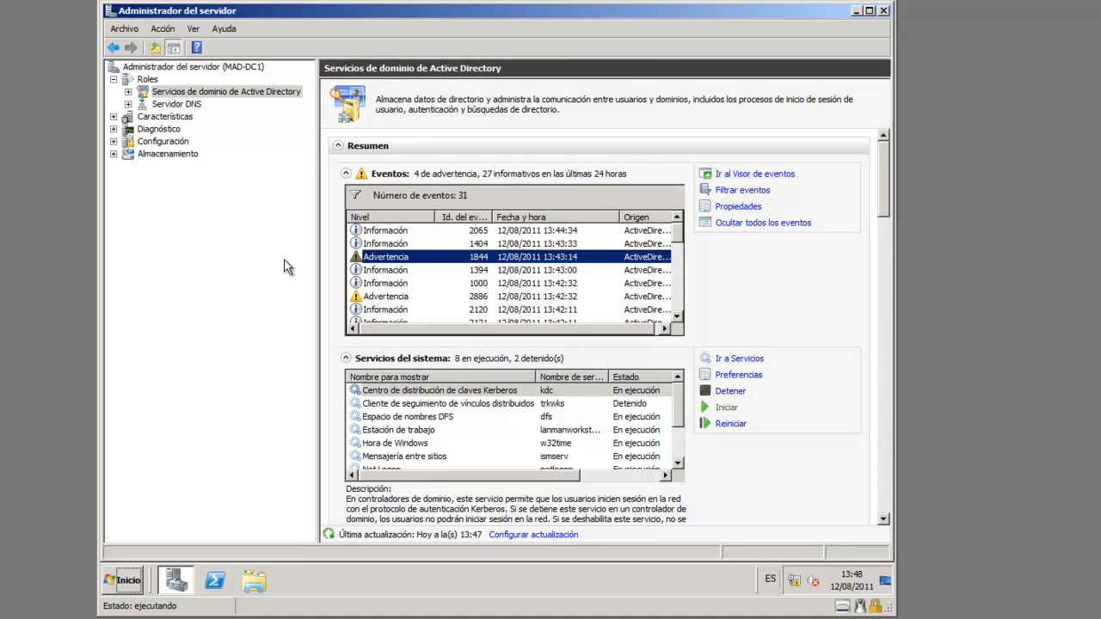
{"action": "left_click", "coordinate": [128, 92]}
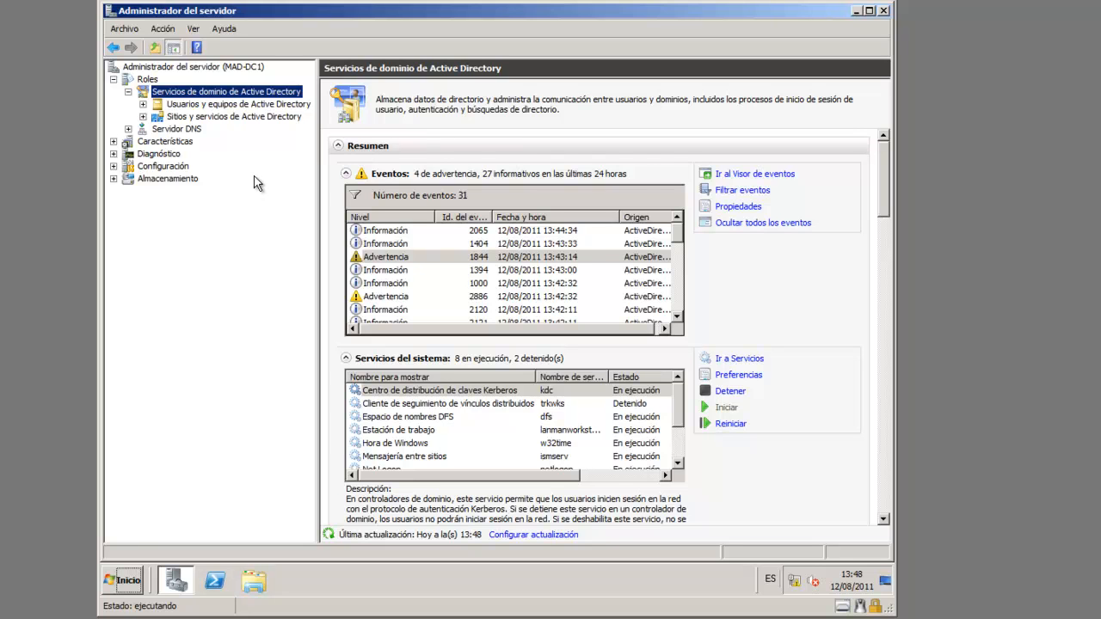
{"action": "left_click", "coordinate": [884, 10]}
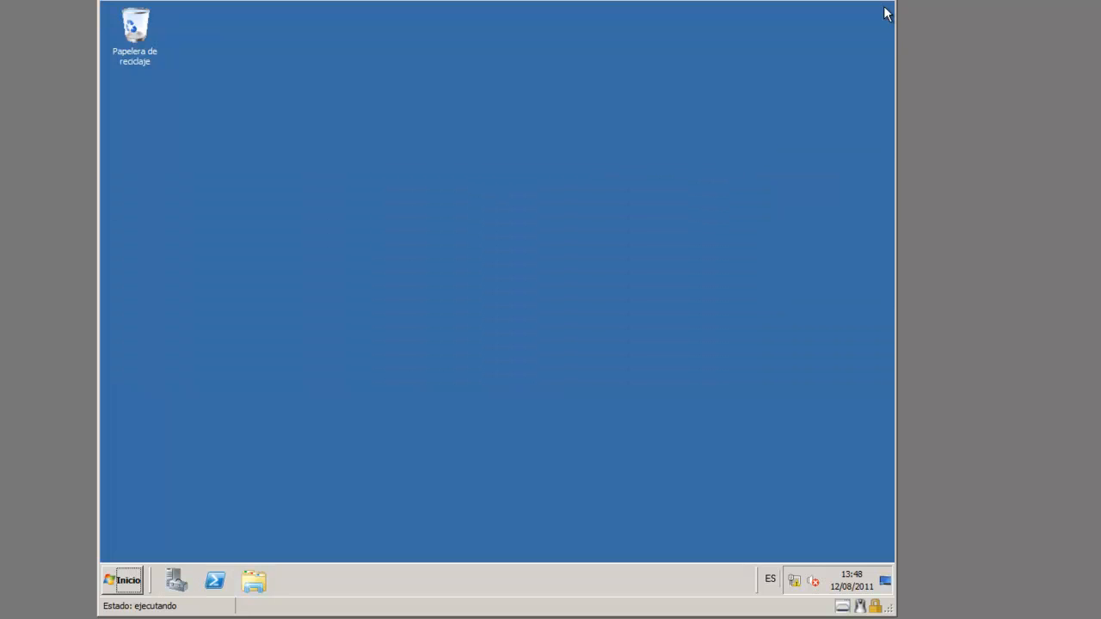
Send Usuarios y equipos de Active Directory from Herramientas administrativas to the desktop as a shortcut
{"action": "left_click", "coordinate": [130, 580]}
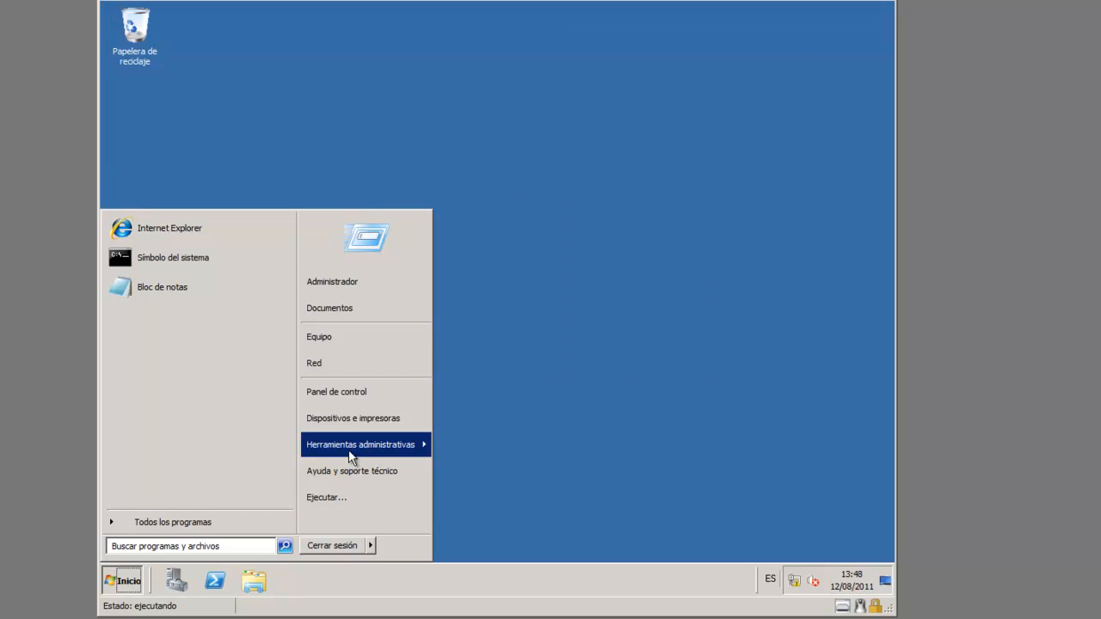
{"action": "mouse_move", "coordinate": [351, 455]}
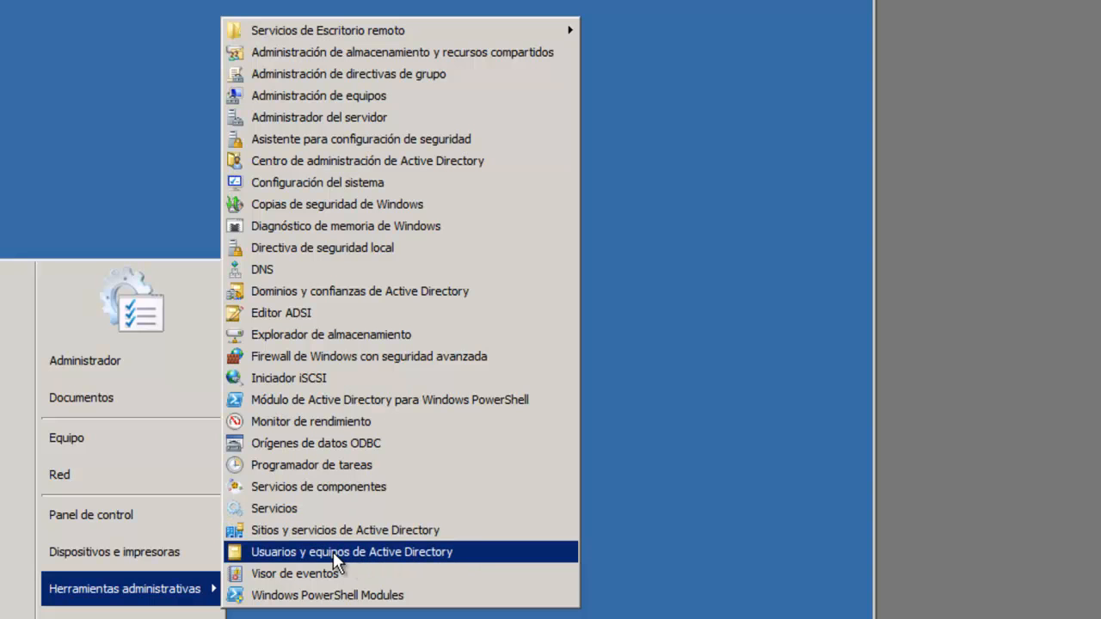
{"action": "right_click", "coordinate": [418, 563]}
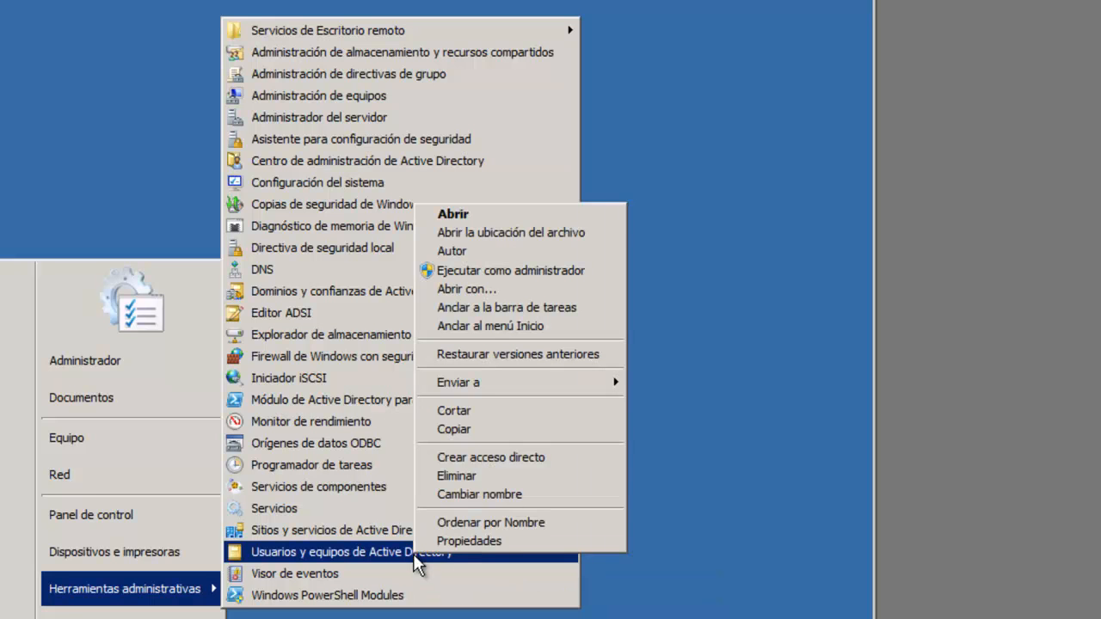
{"action": "mouse_move", "coordinate": [509, 384]}
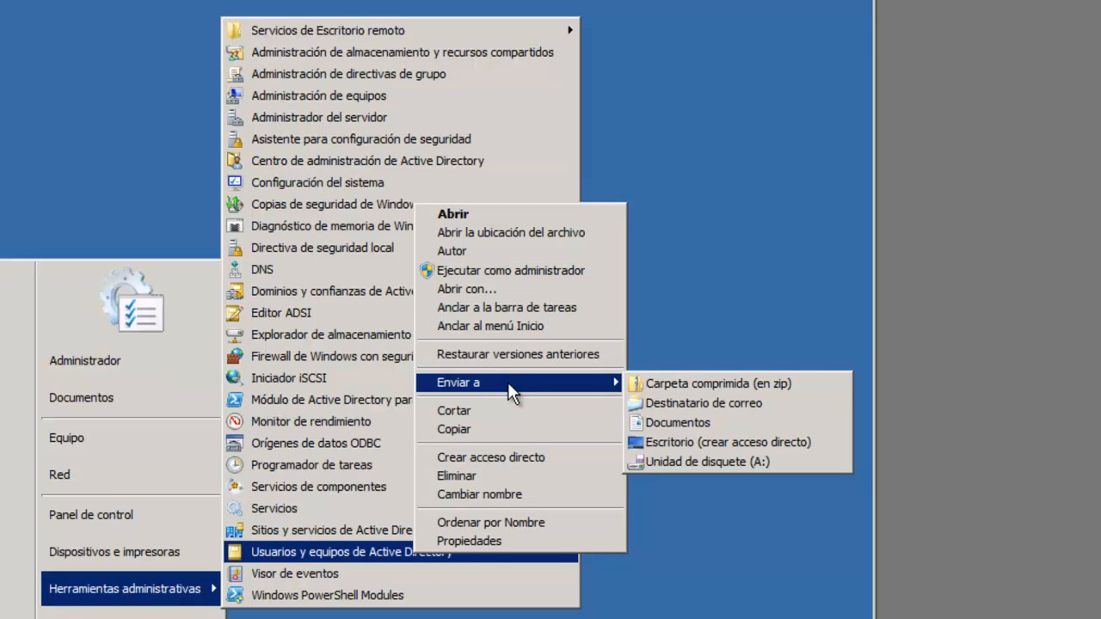
{"action": "left_click", "coordinate": [679, 440]}
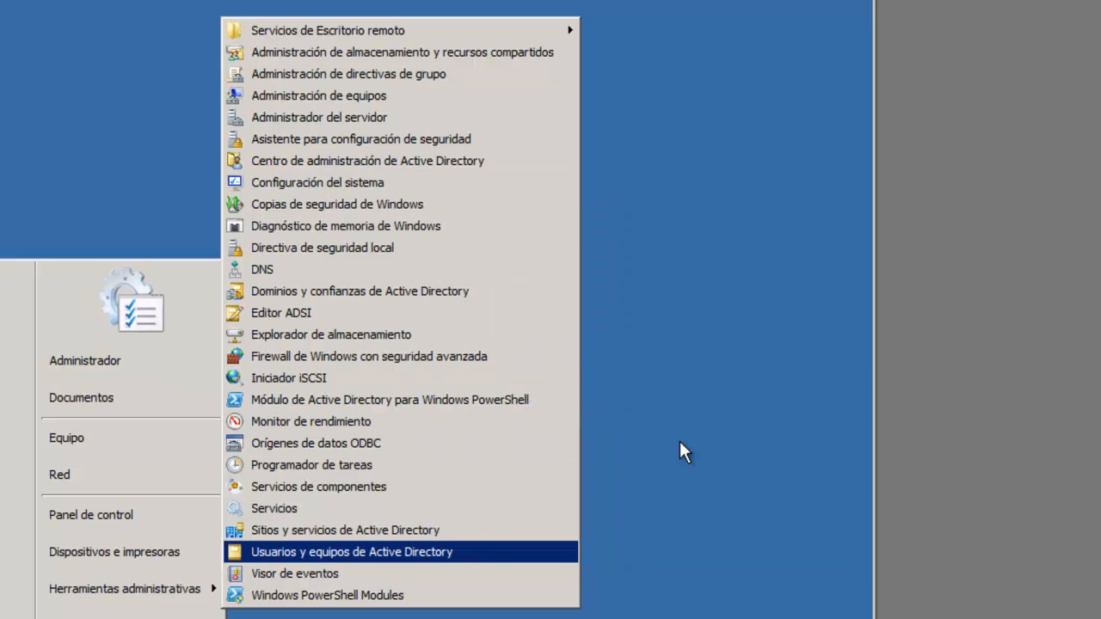
{"action": "left_click", "coordinate": [686, 280]}
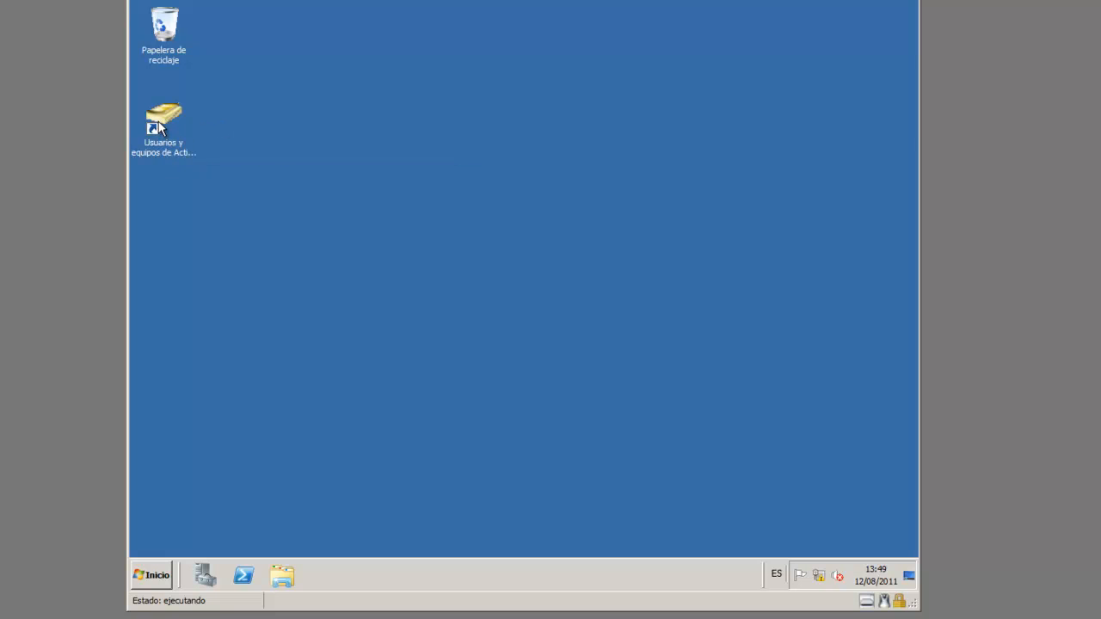
Launch Active Directory Users and Computers from its desktop shortcut, maximized with a wider tree pane
{"action": "left_click", "coordinate": [163, 118]}
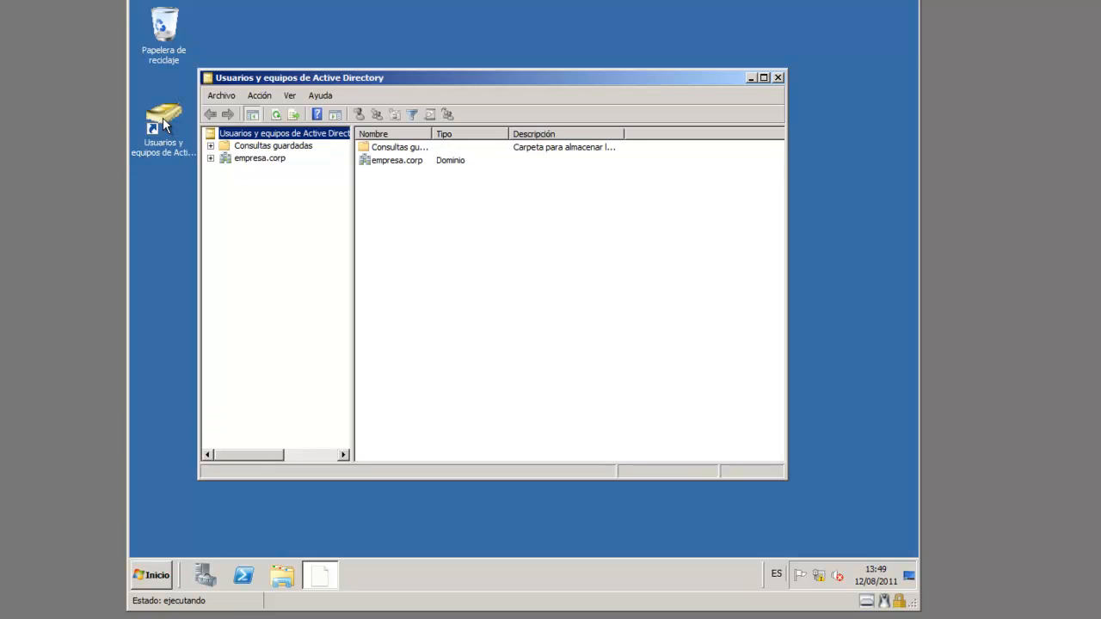
{"action": "left_click", "coordinate": [763, 77]}
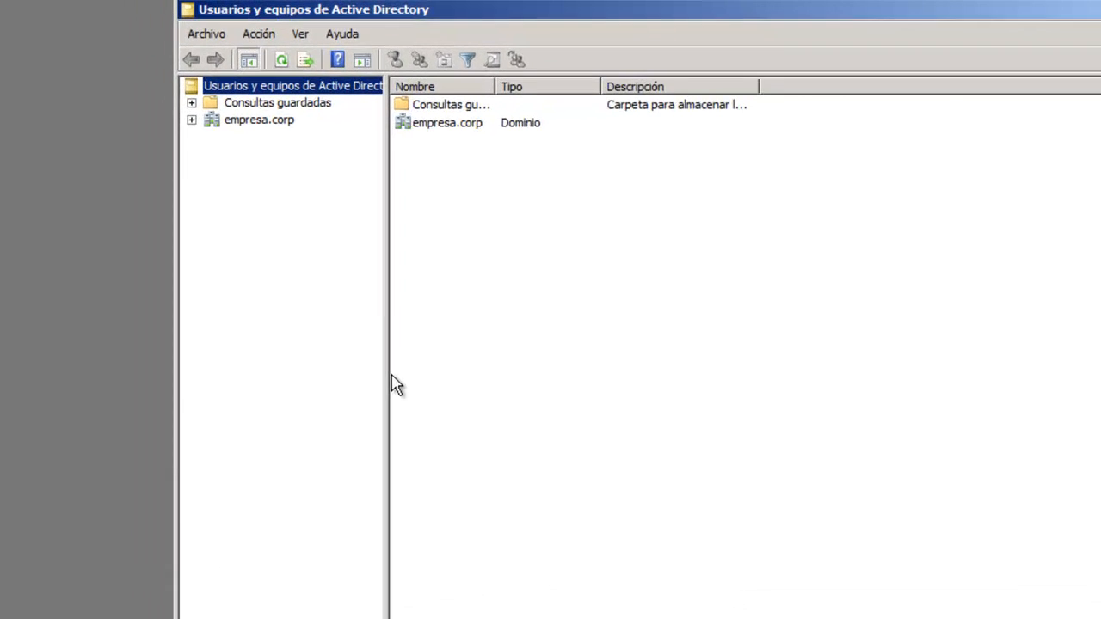
{"action": "left_click_drag", "start_coordinate": [283, 272], "coordinate": [343, 273]}
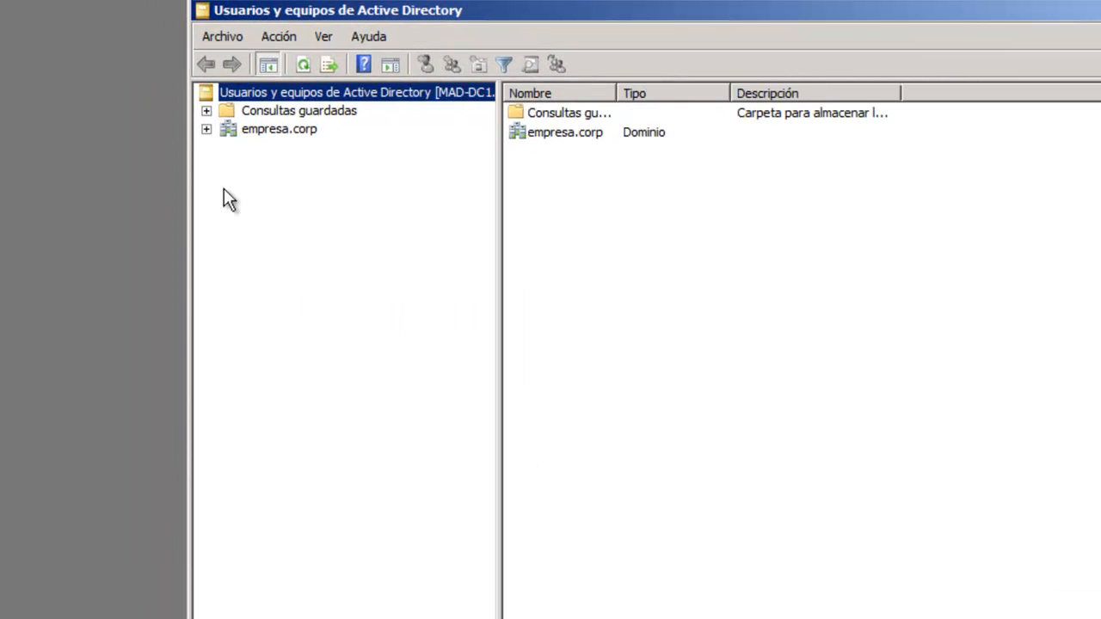
Expand empresa.corp, browse Builtin and Users with a wider Nombre column, then show Domain Controllers listing MAD-DC1
{"action": "left_click", "coordinate": [206, 129]}
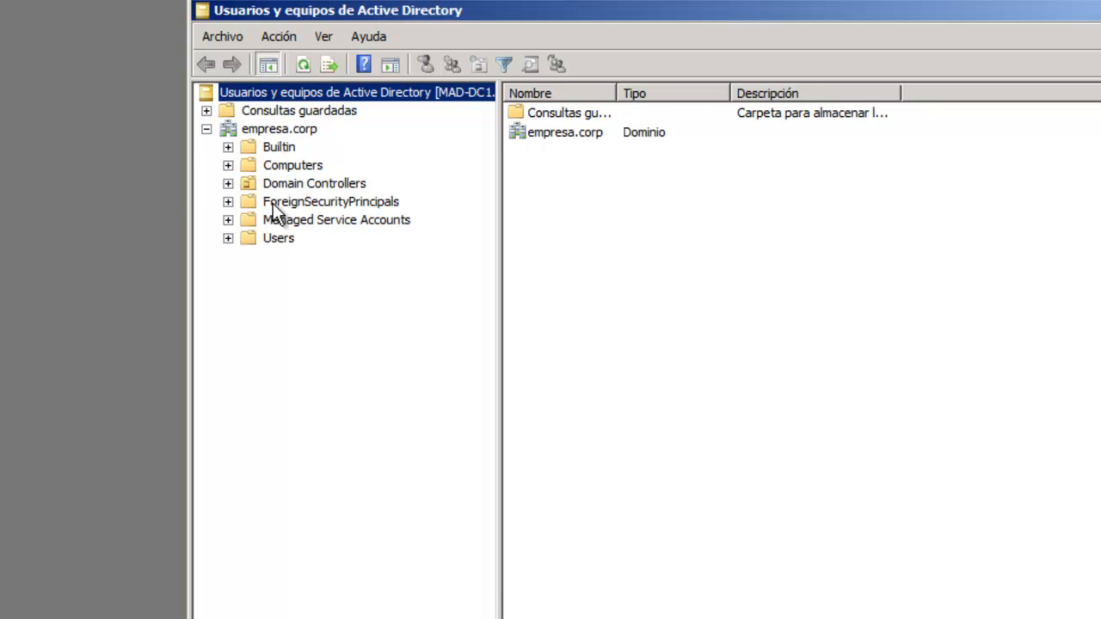
{"action": "left_click", "coordinate": [287, 147]}
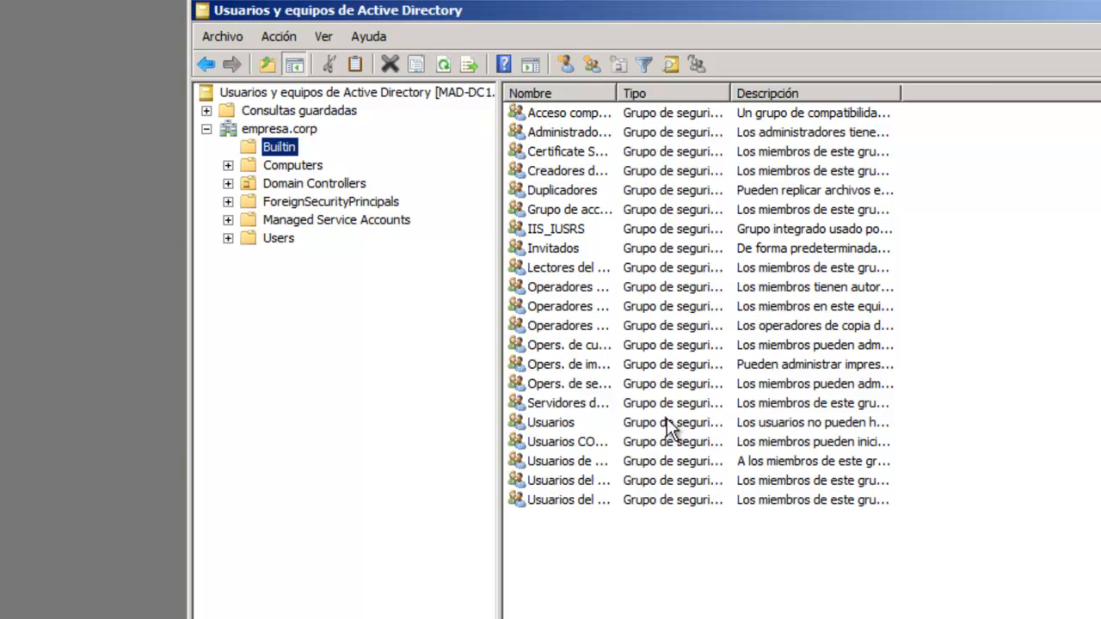
{"action": "left_click_drag", "start_coordinate": [616, 93], "coordinate": [705, 92]}
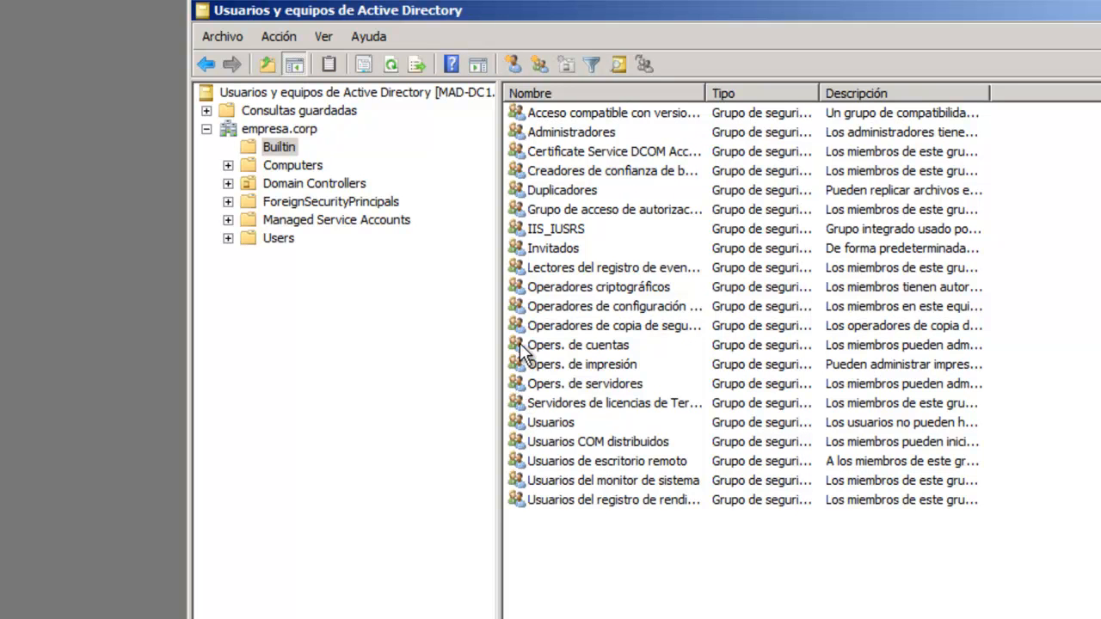
{"action": "left_click", "coordinate": [281, 242]}
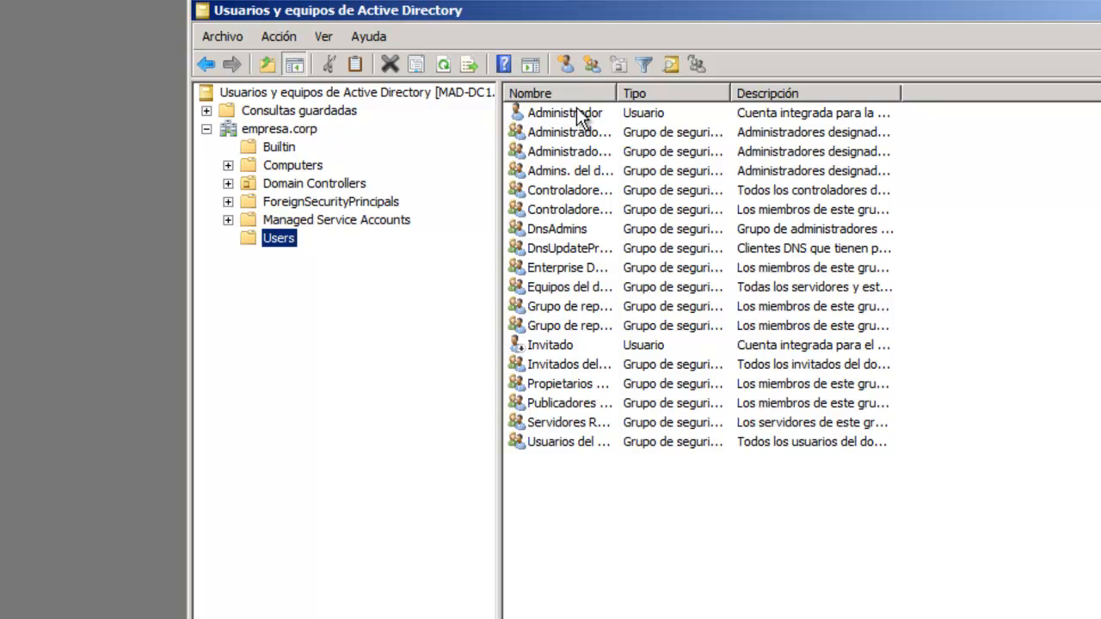
{"action": "left_click_drag", "start_coordinate": [616, 93], "coordinate": [705, 107]}
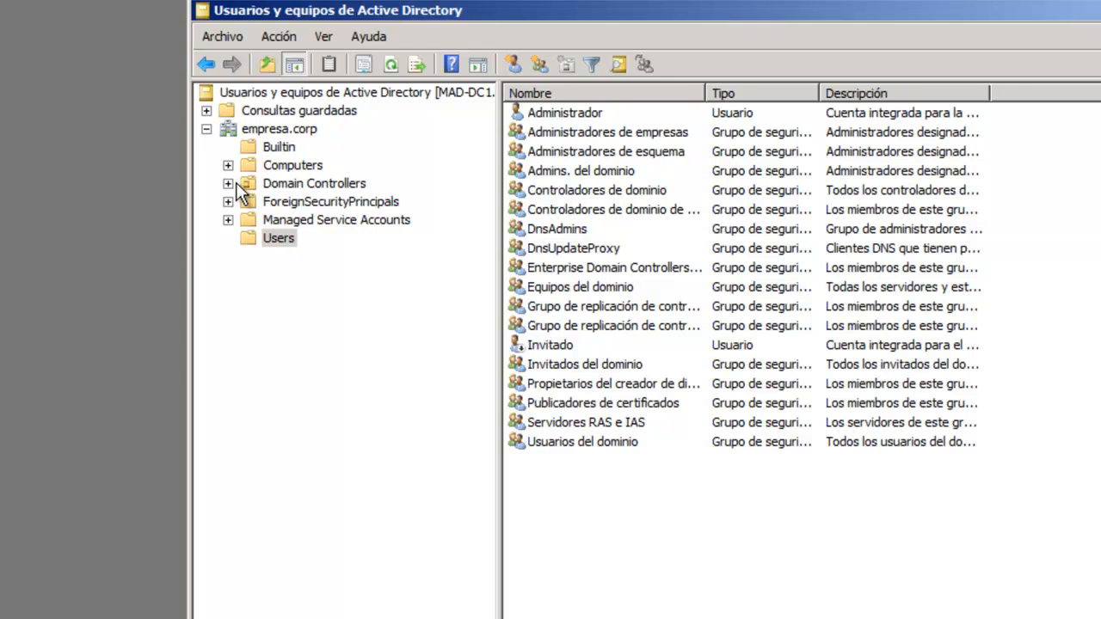
{"action": "left_click", "coordinate": [295, 183]}
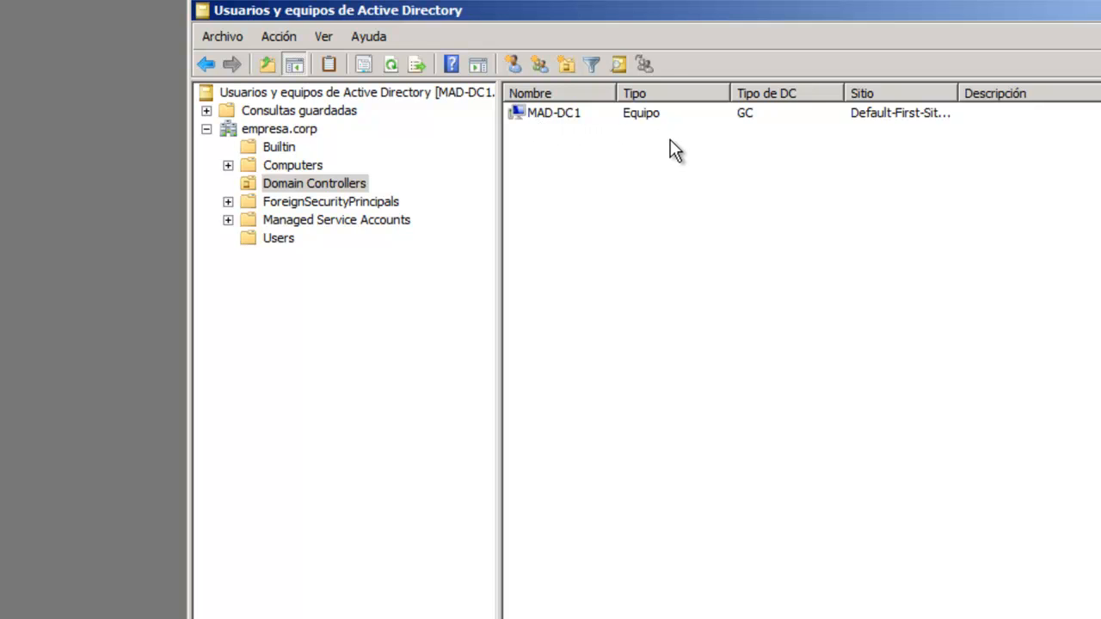
Select the empresa.corp Computers container, which lists no computers yet
{"action": "left_click", "coordinate": [264, 165]}
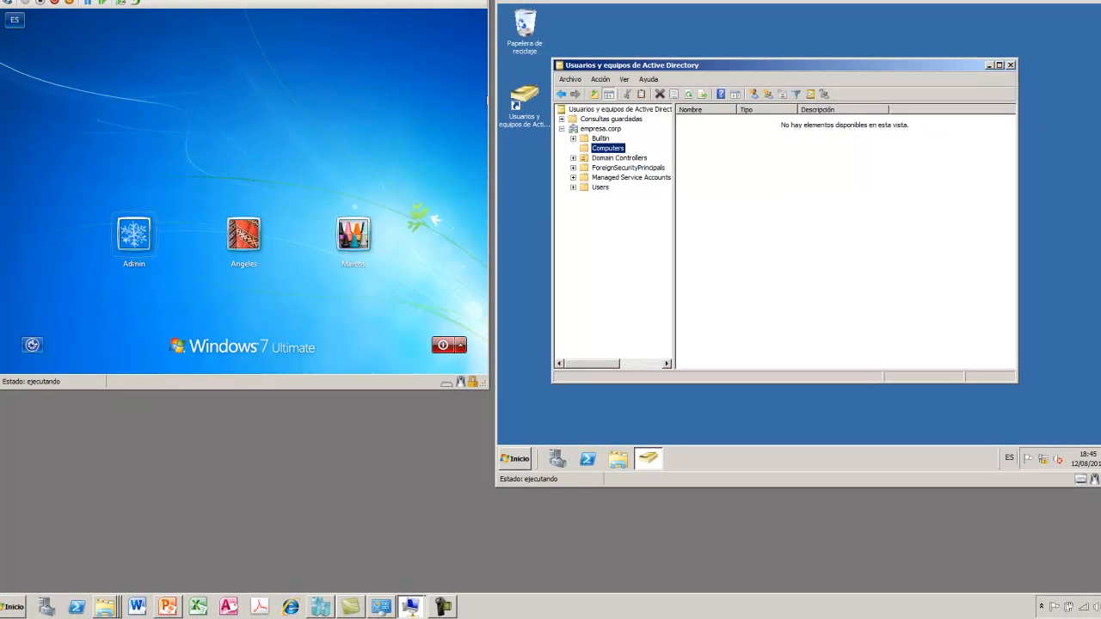
Sign in to the Windows 7 client's Admin account with its password
{"action": "left_click", "coordinate": [138, 234]}
{"action": "type", "text": "••••••"}
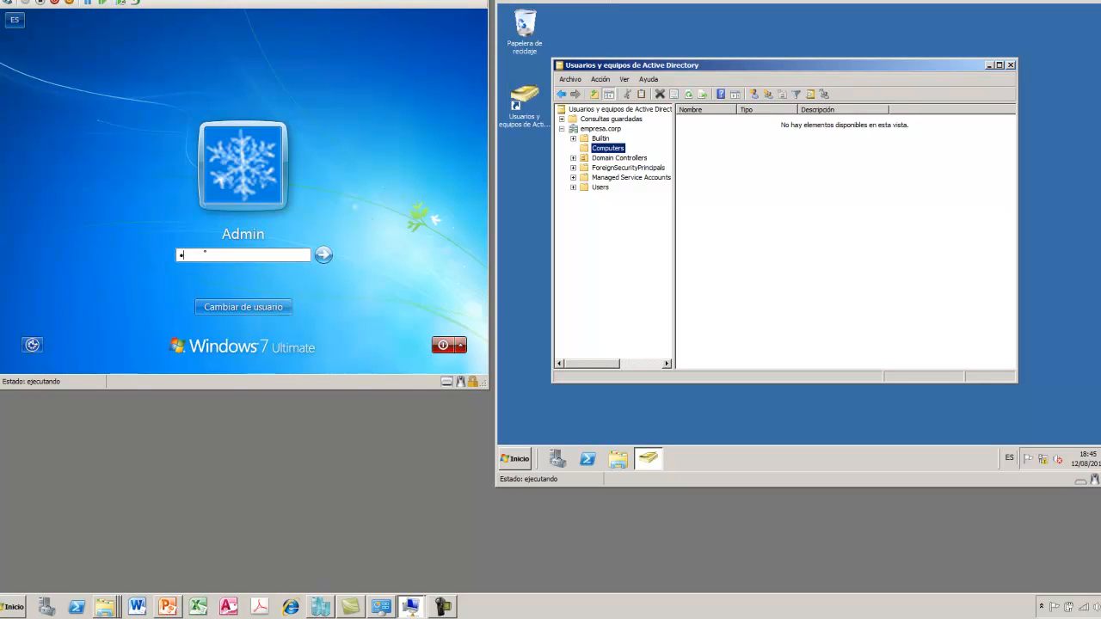
{"action": "type", "text": "••"}
{"action": "key", "text": "Return"}
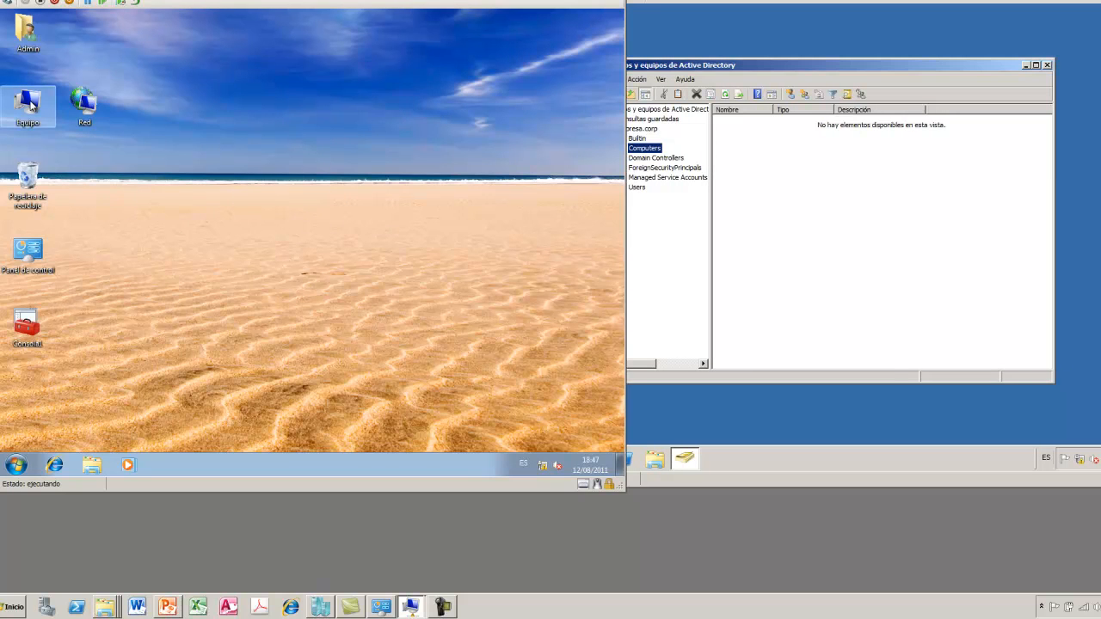
Check the client's system properties (CI1Win7Ult in WORKGROUP), then open the Network and Sharing Center
{"action": "right_click", "coordinate": [31, 101]}
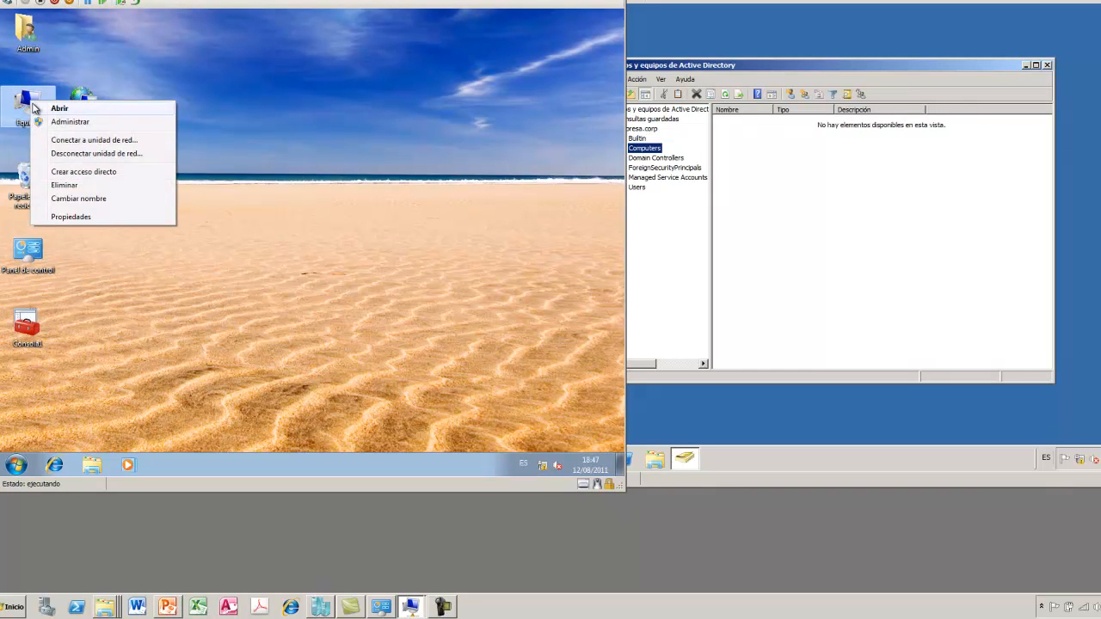
{"action": "left_click", "coordinate": [87, 216]}
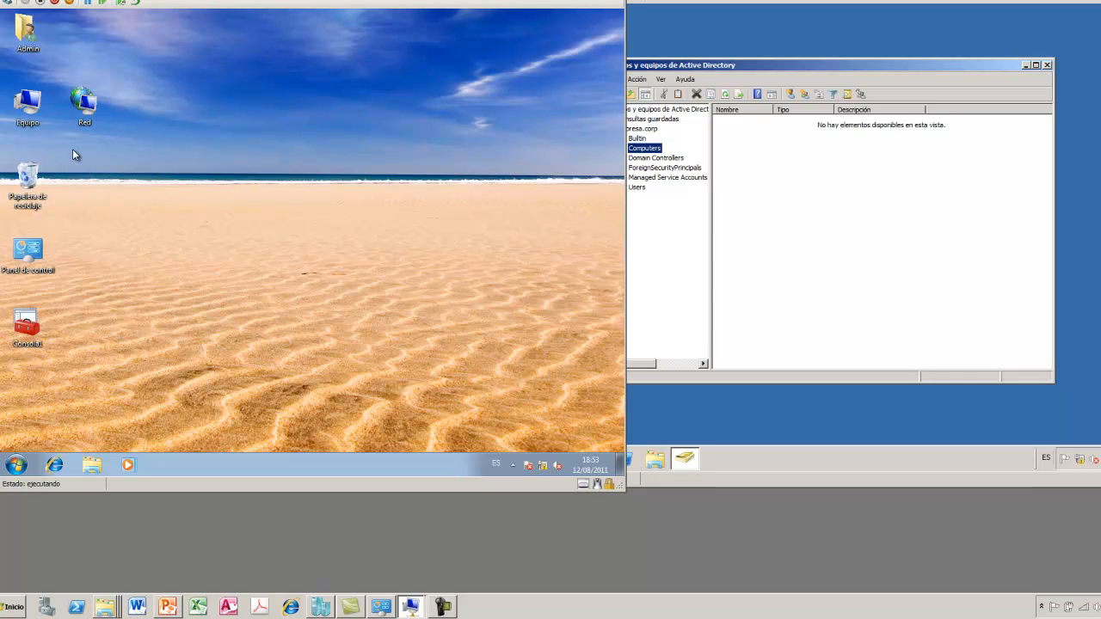
{"action": "right_click", "coordinate": [86, 109]}
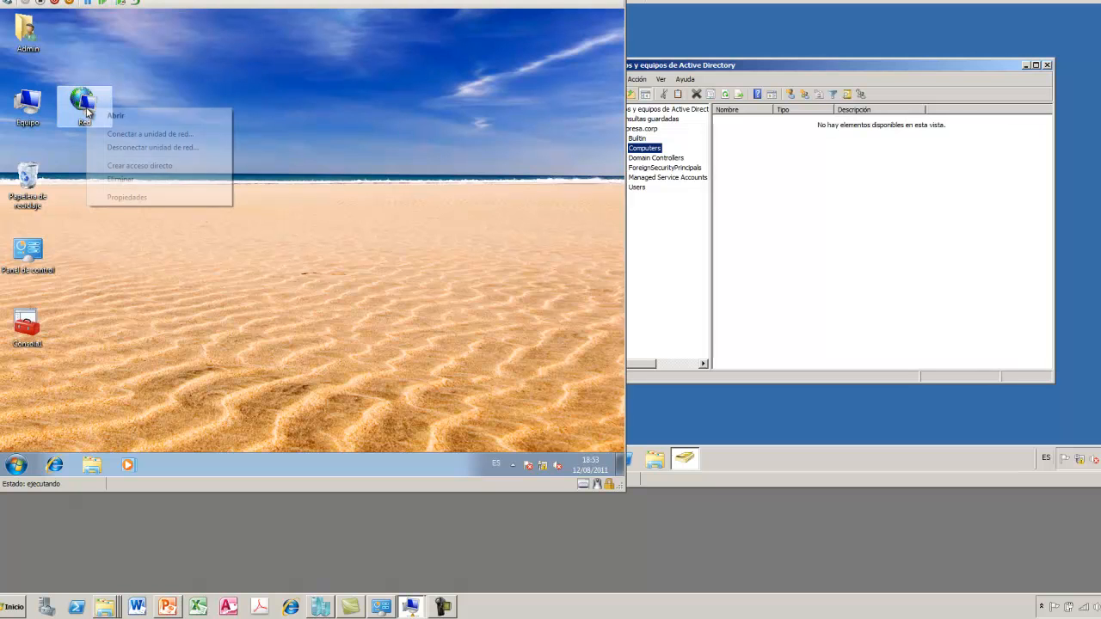
{"action": "left_click", "coordinate": [133, 198]}
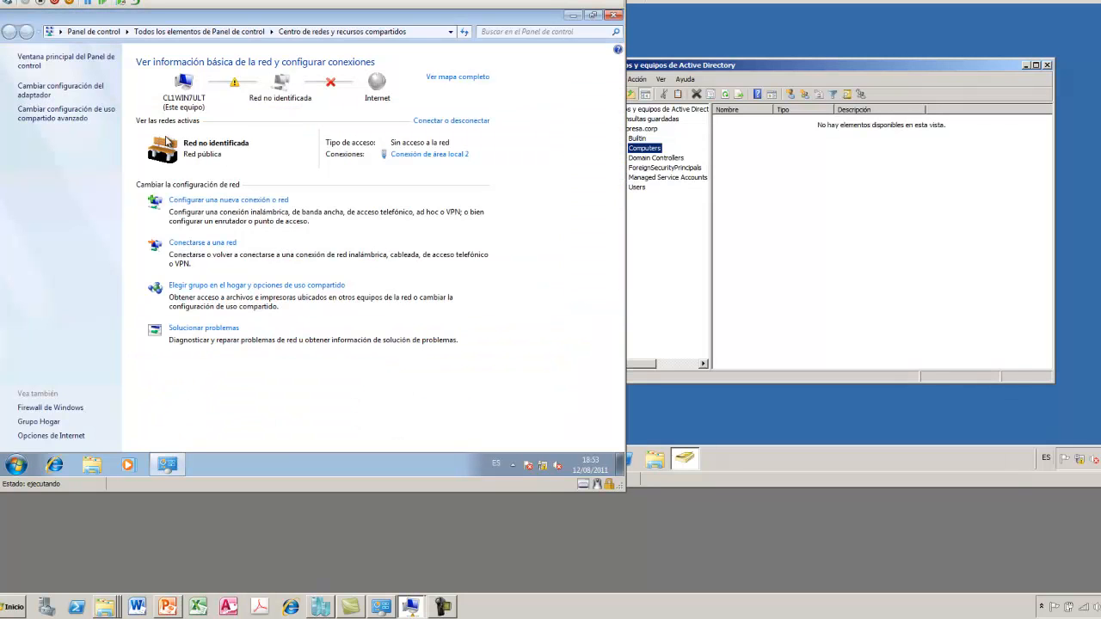
Open the IPv4 properties of the client's Conexión de área local 2 (10.0.0.10)
{"action": "left_click", "coordinate": [73, 92]}
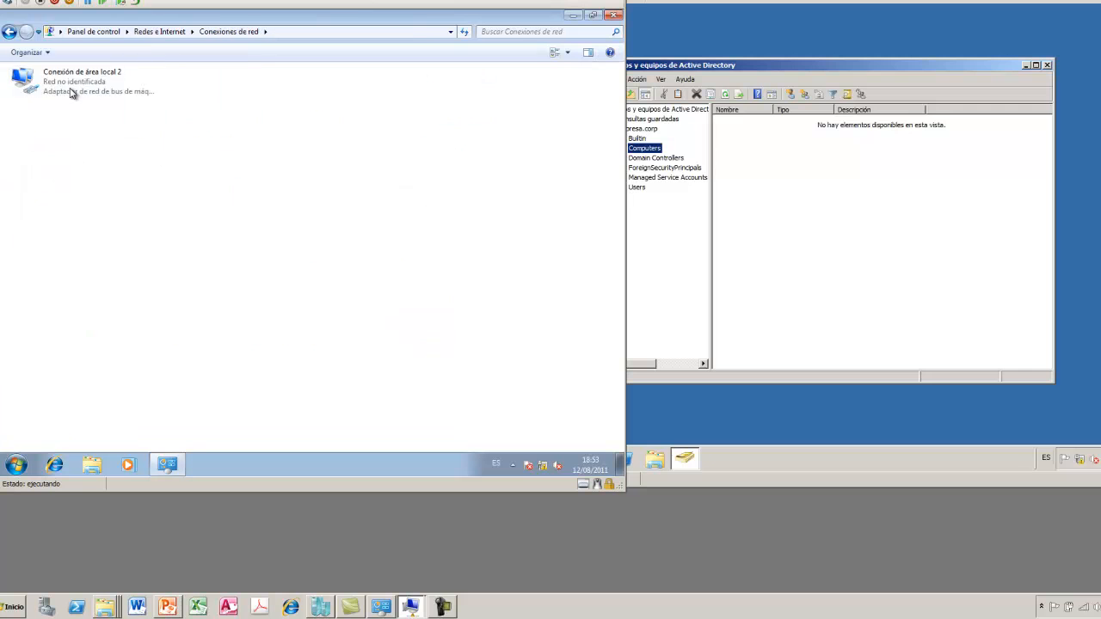
{"action": "right_click", "coordinate": [74, 91]}
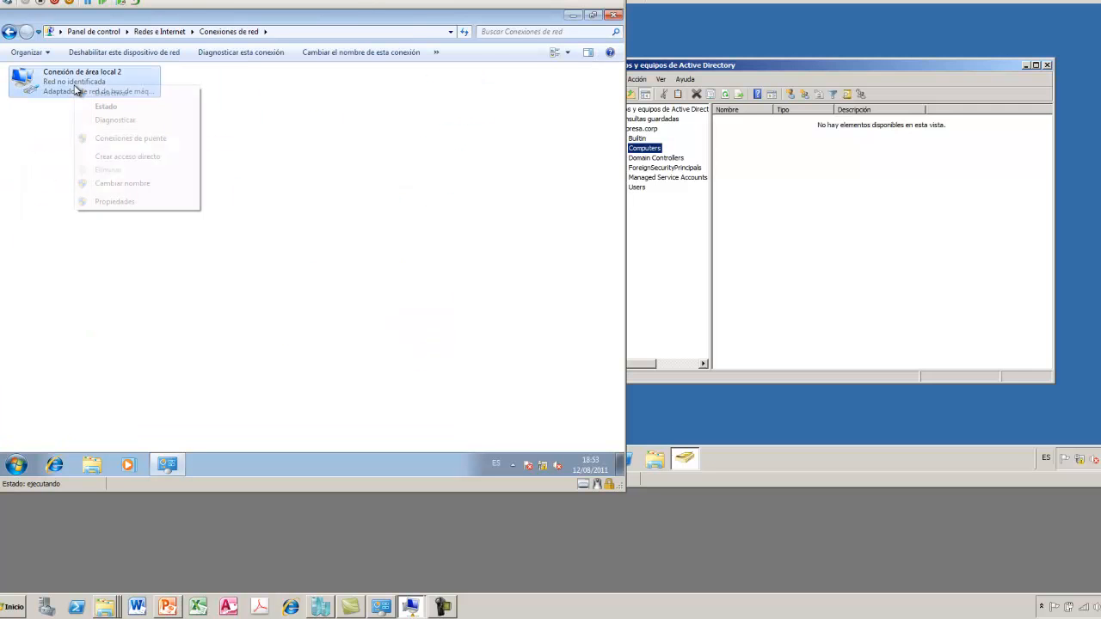
{"action": "left_click", "coordinate": [127, 203]}
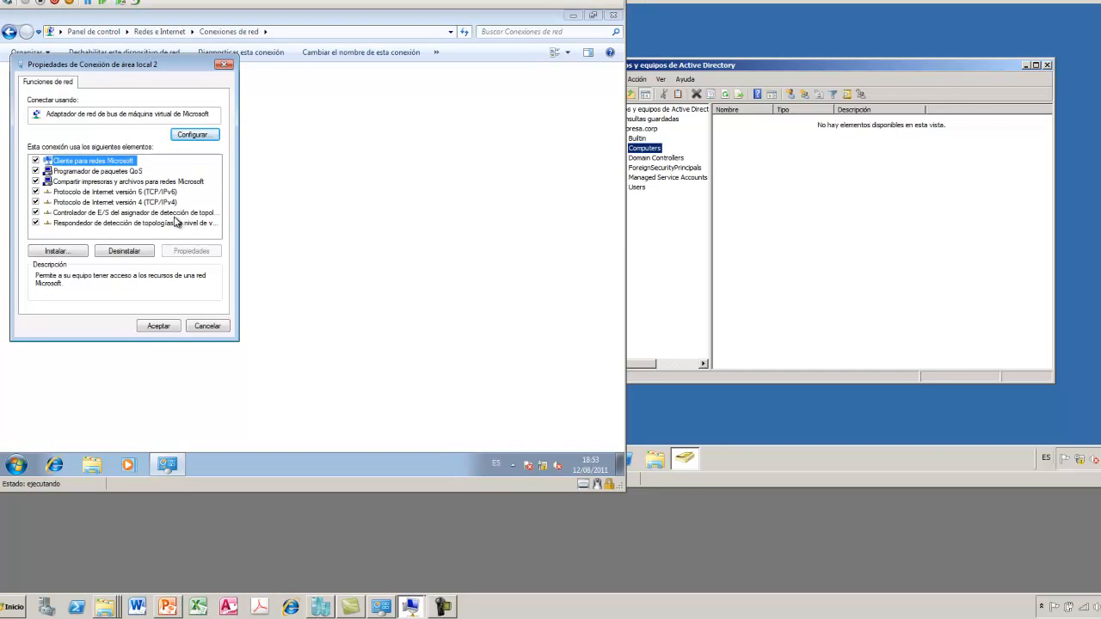
{"action": "double_click", "coordinate": [149, 203]}
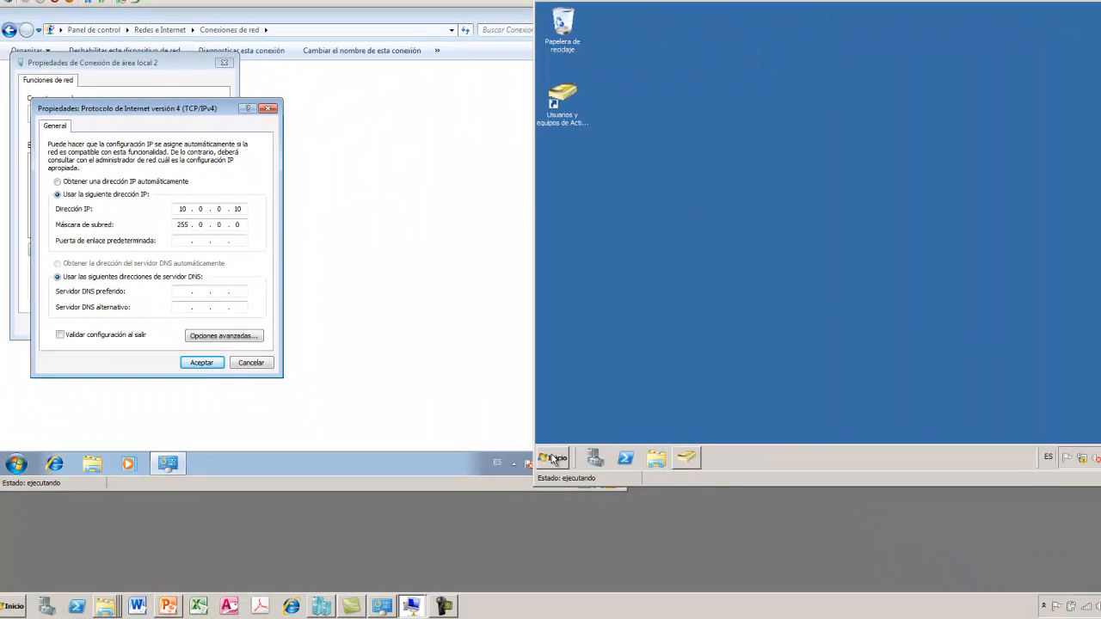
Open the server's Conexión de área local IPv4 properties: 10.0.0.1, mask 255.0.0.0, DNS 127.0.0.1
{"action": "left_click", "coordinate": [555, 457]}
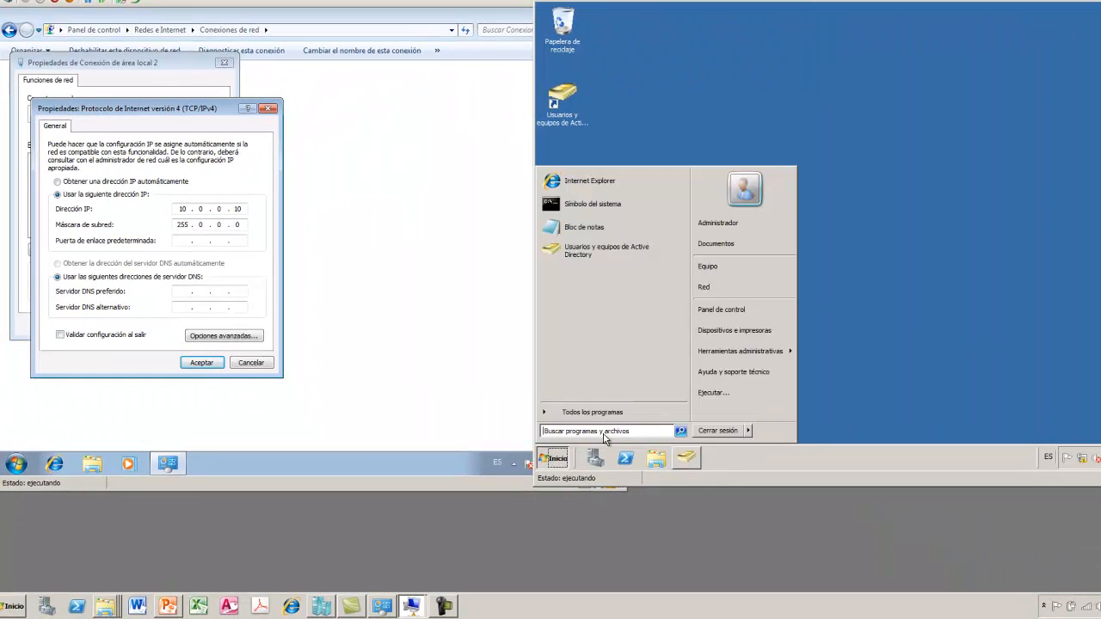
{"action": "right_click", "coordinate": [731, 289]}
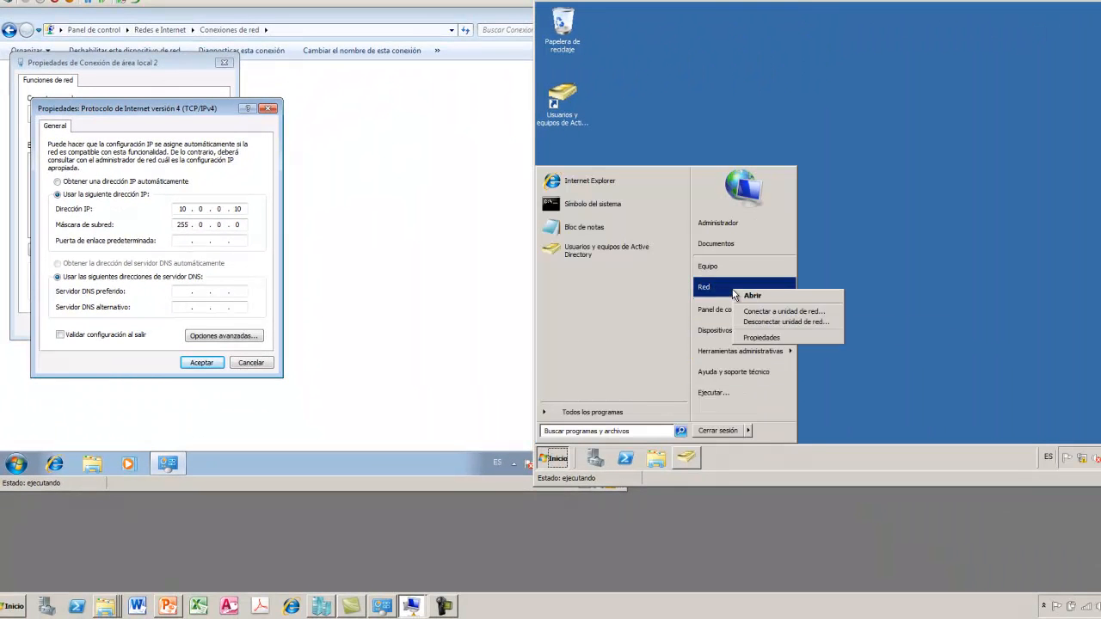
{"action": "left_click", "coordinate": [777, 339]}
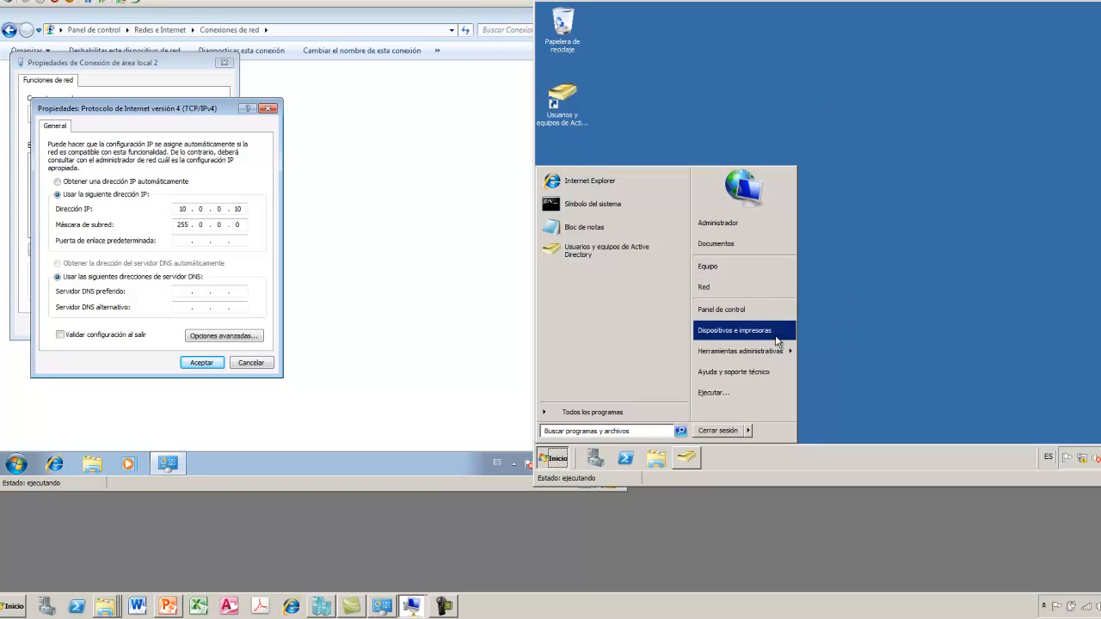
{"action": "left_click", "coordinate": [768, 284]}
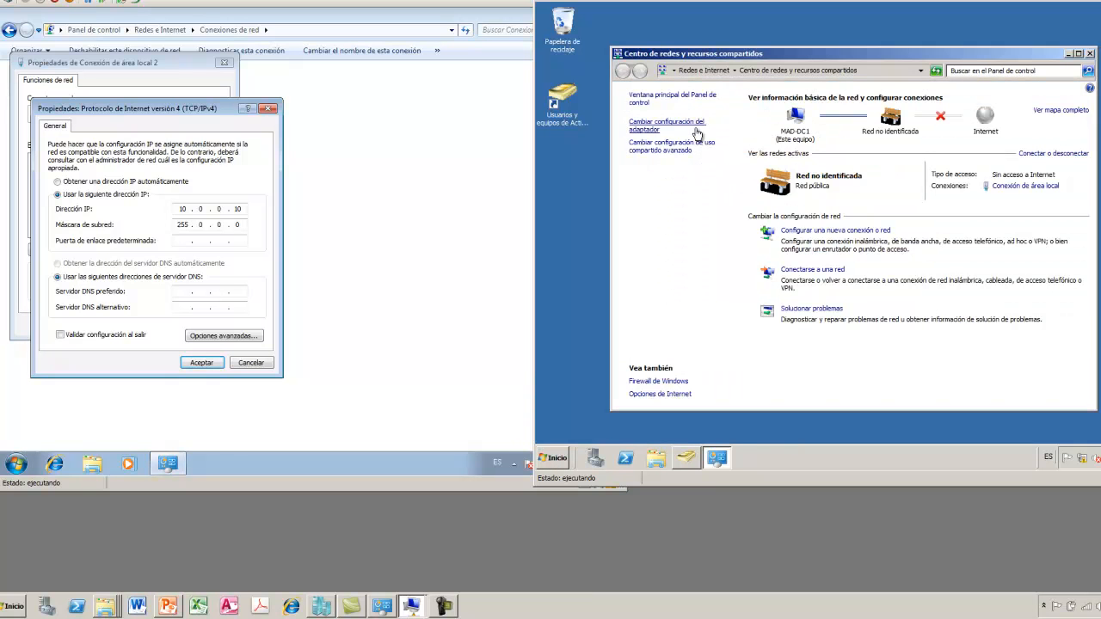
{"action": "left_click", "coordinate": [681, 128]}
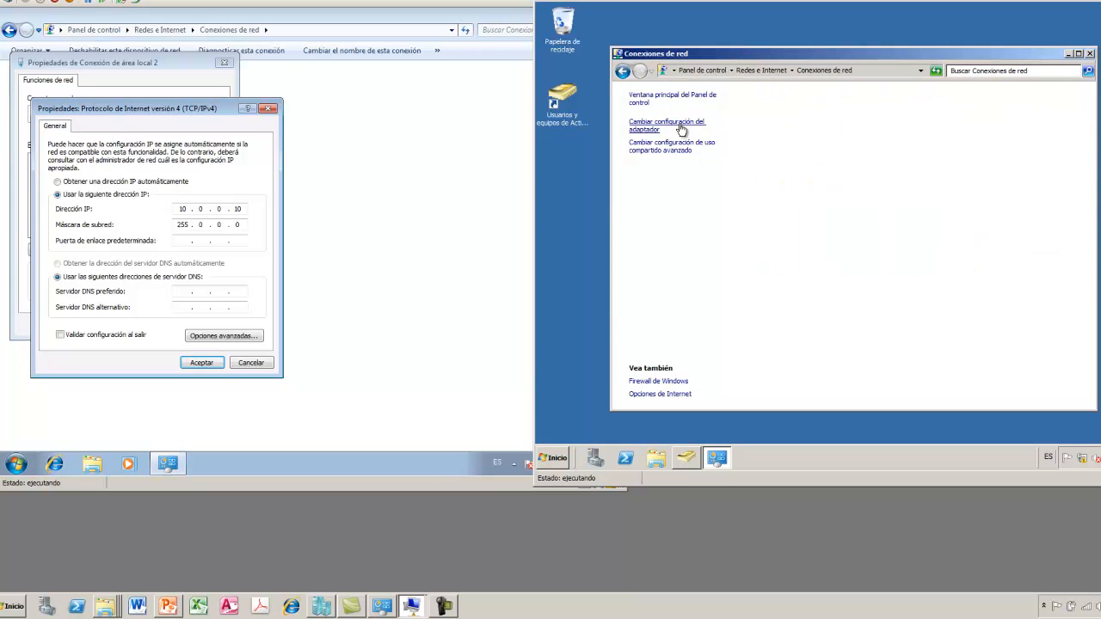
{"action": "right_click", "coordinate": [679, 132]}
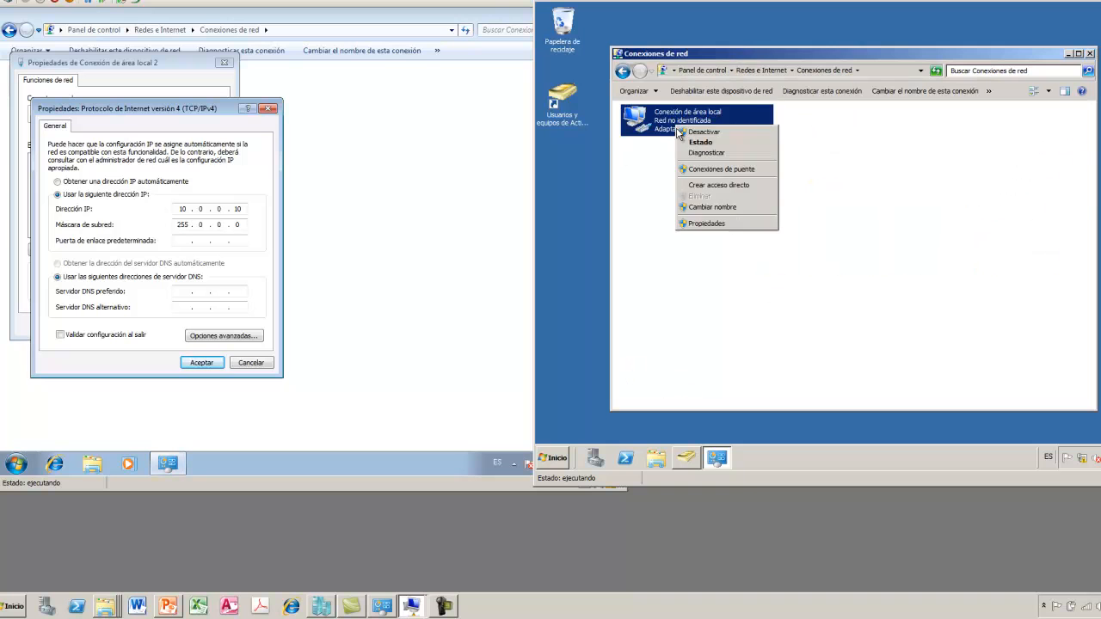
{"action": "left_click", "coordinate": [722, 224]}
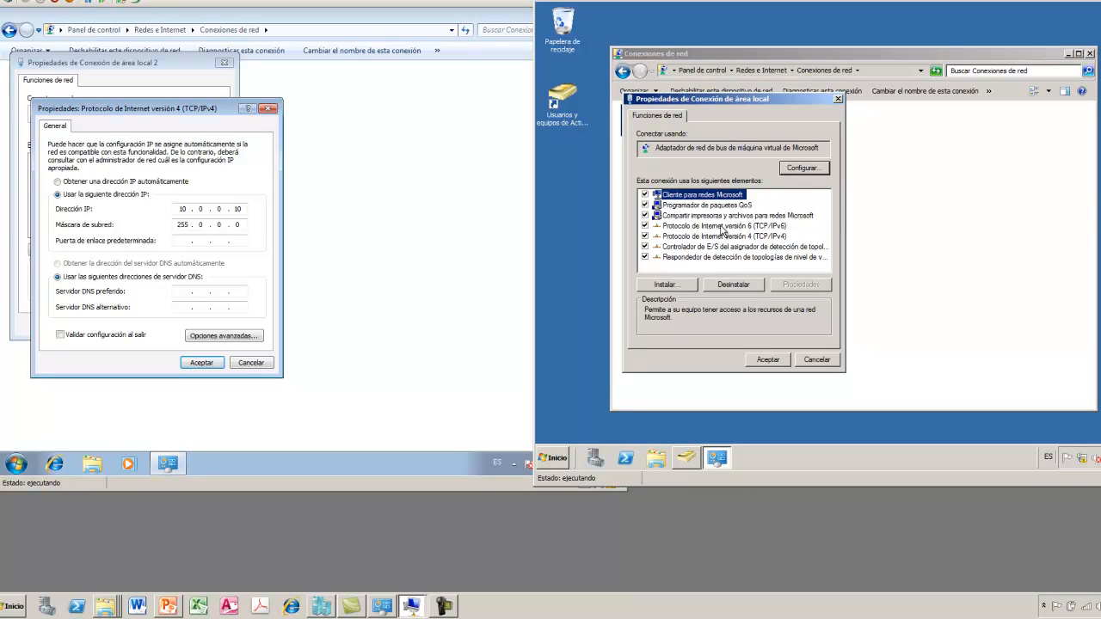
{"action": "left_click", "coordinate": [727, 236]}
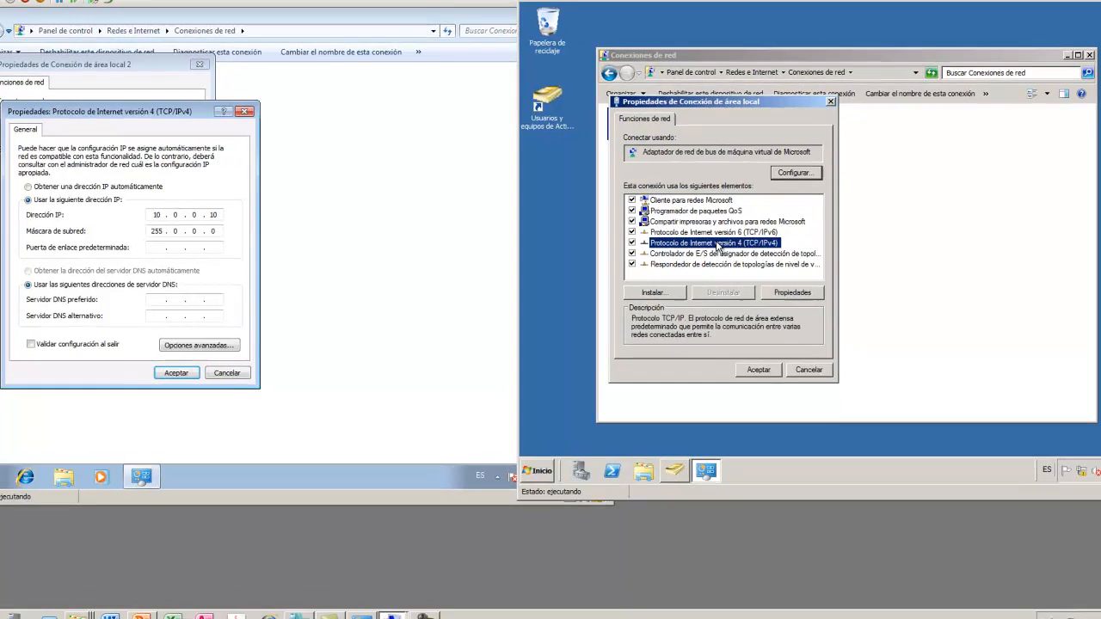
{"action": "double_click", "coordinate": [727, 237]}
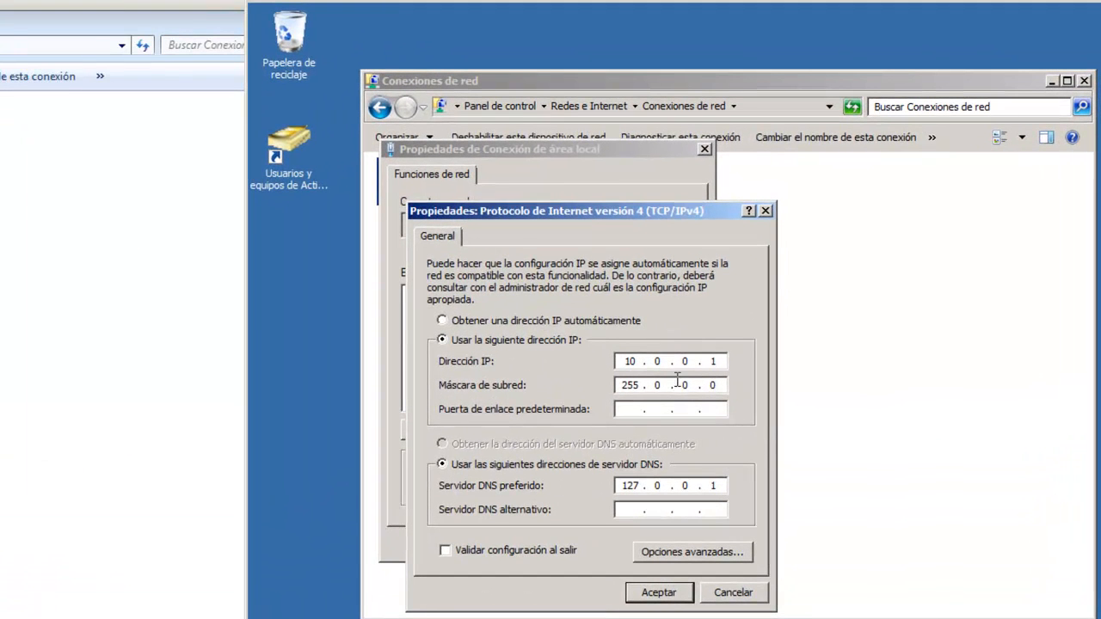
{"action": "left_click", "coordinate": [1, 439]}
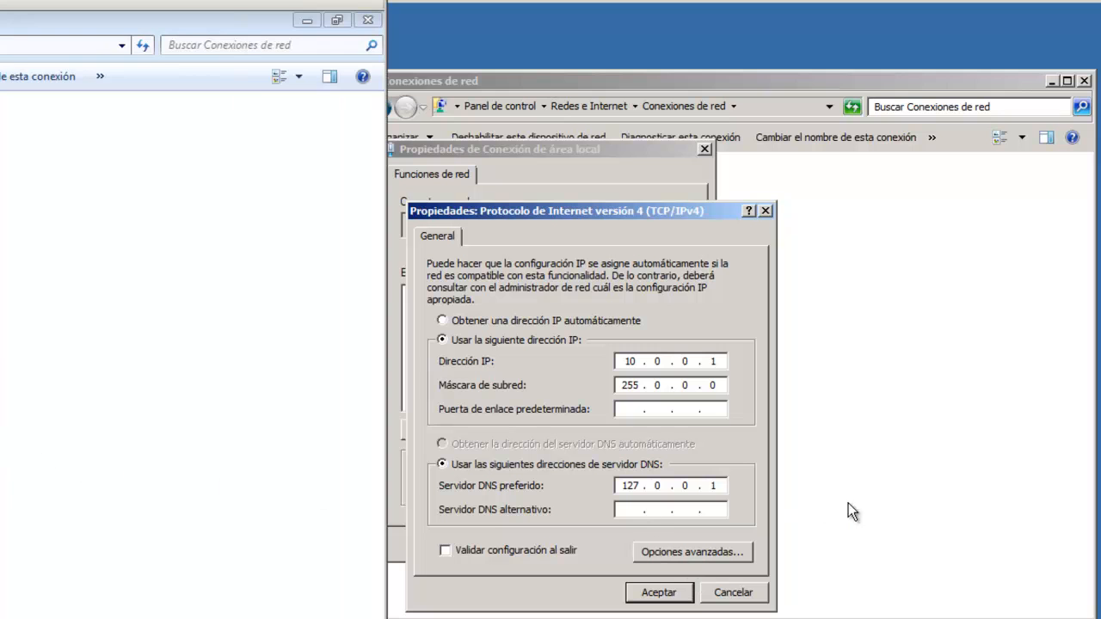
Give the client IP 10.0.0.10, mask 255.0.0.0 and preferred DNS 10.0.0.1, then save both dialogs
{"action": "left_click", "coordinate": [875, 433]}
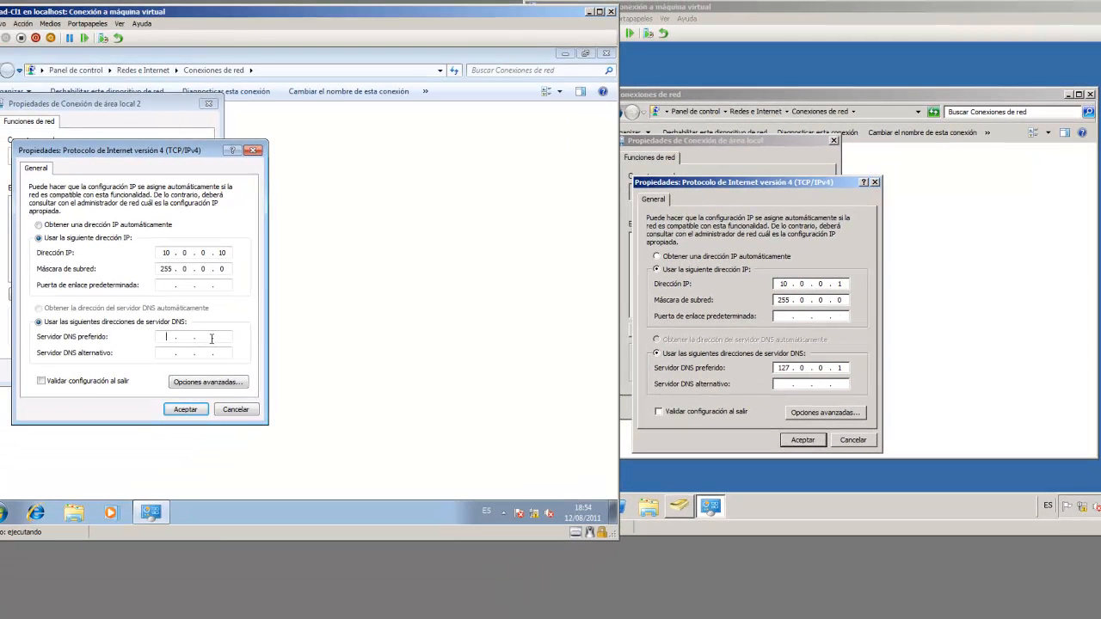
{"action": "type", "text": "10.0.0.1"}
{"action": "left_click", "coordinate": [186, 410]}
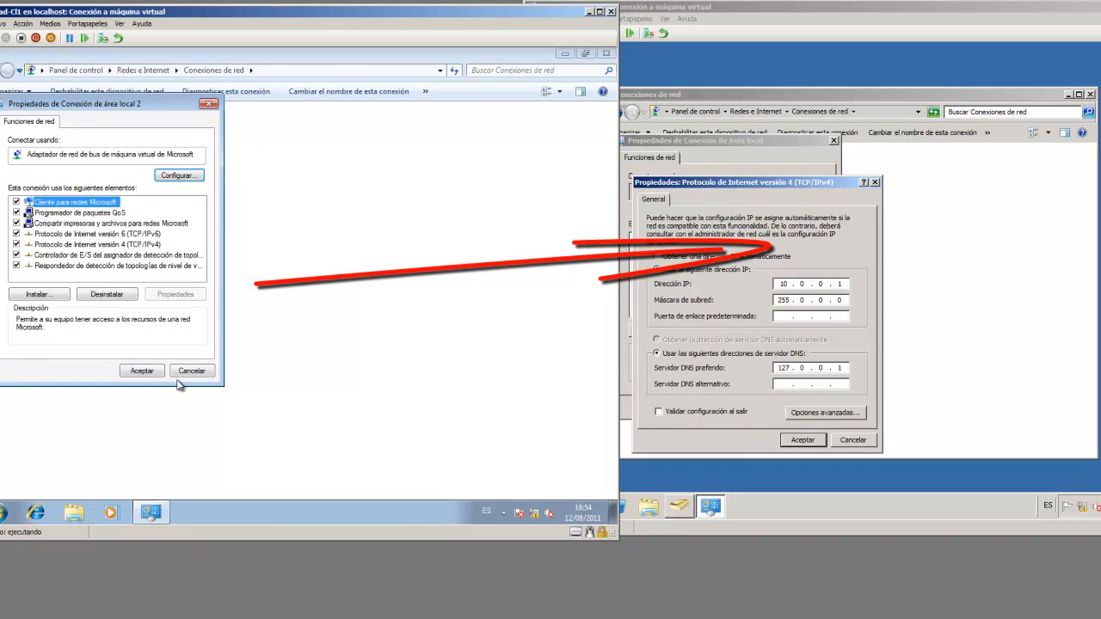
{"action": "left_click", "coordinate": [152, 378]}
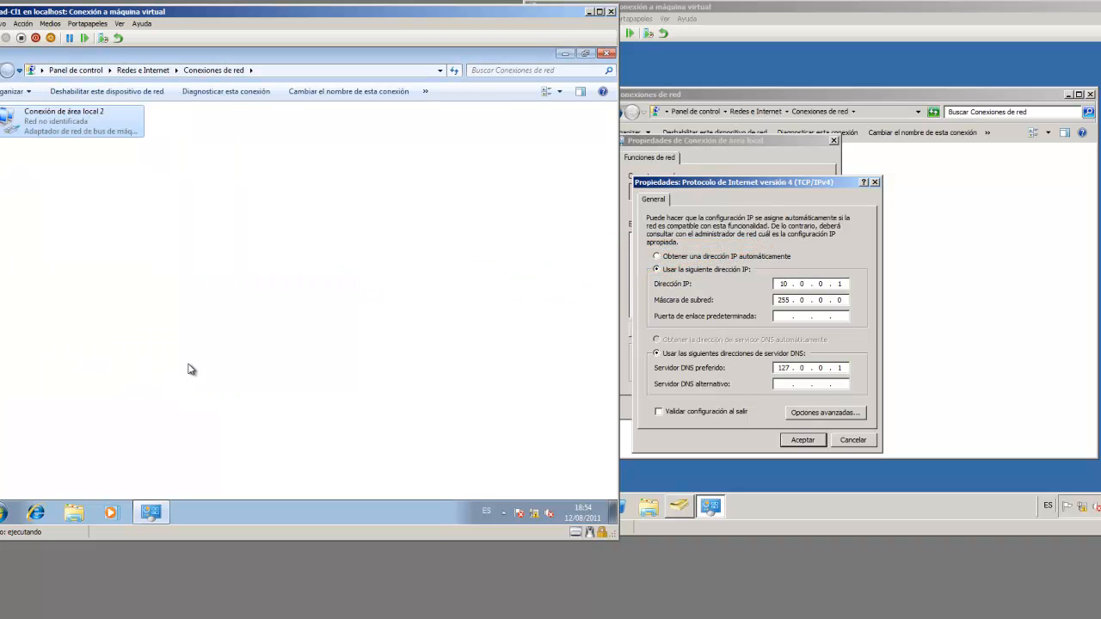
Close Network Connections and reach Computer Name/Domain Changes via Equipo properties and advanced system settings
{"action": "left_click", "coordinate": [607, 55]}
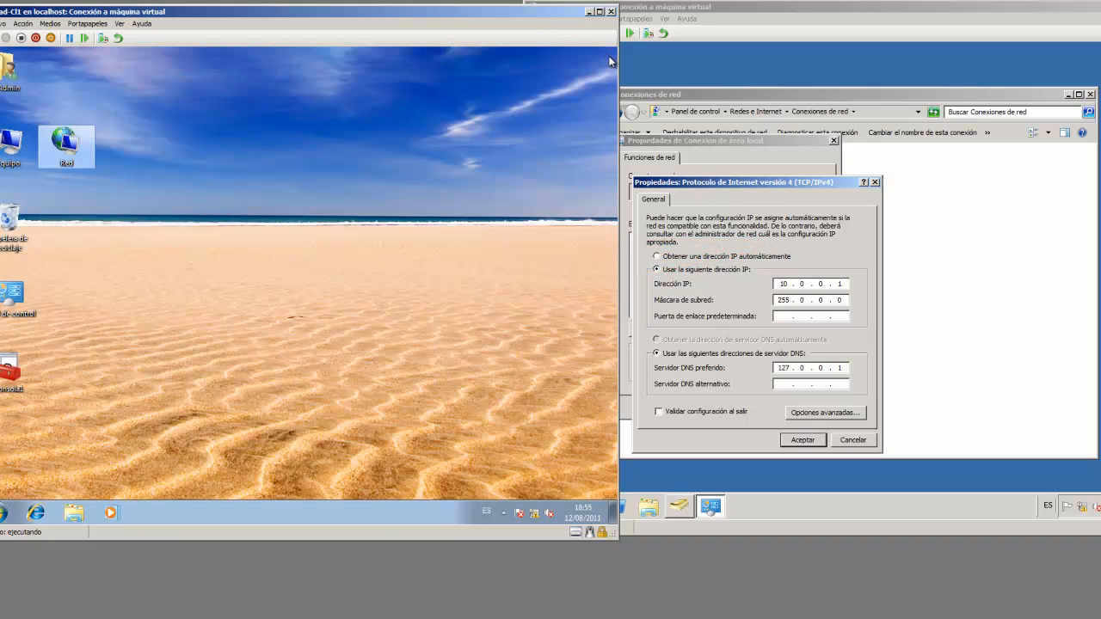
{"action": "right_click", "coordinate": [11, 143]}
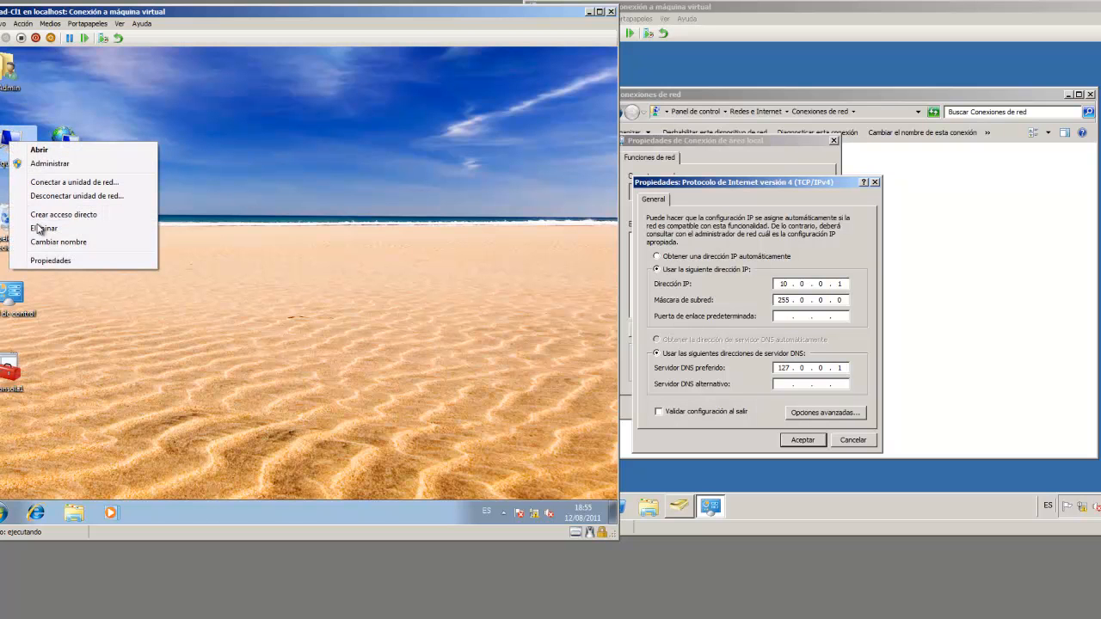
{"action": "left_click", "coordinate": [69, 262]}
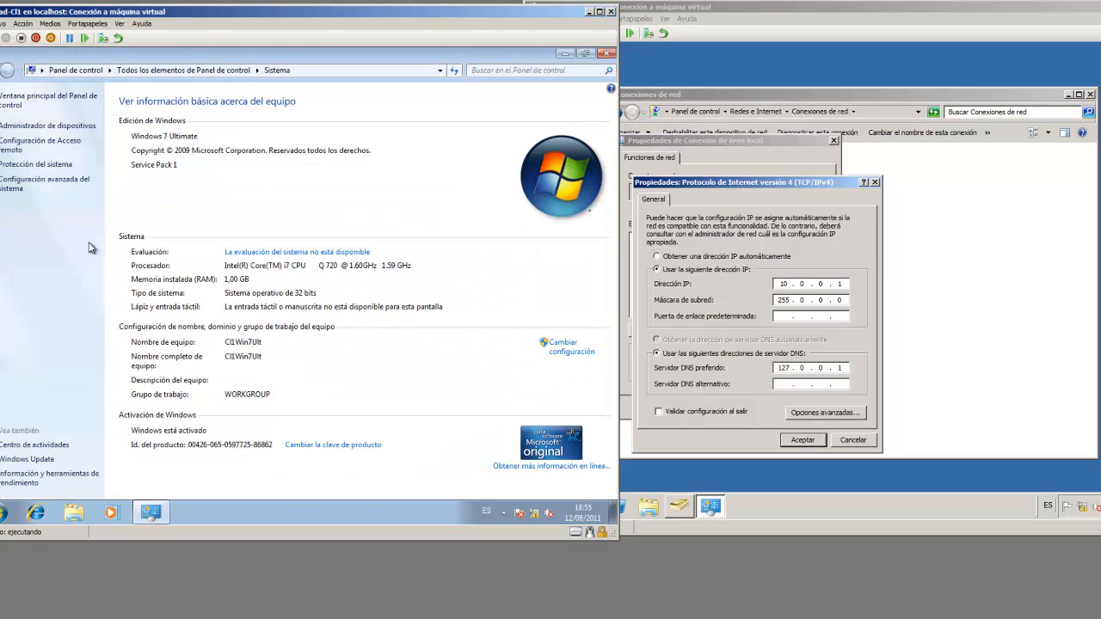
{"action": "left_click", "coordinate": [23, 184]}
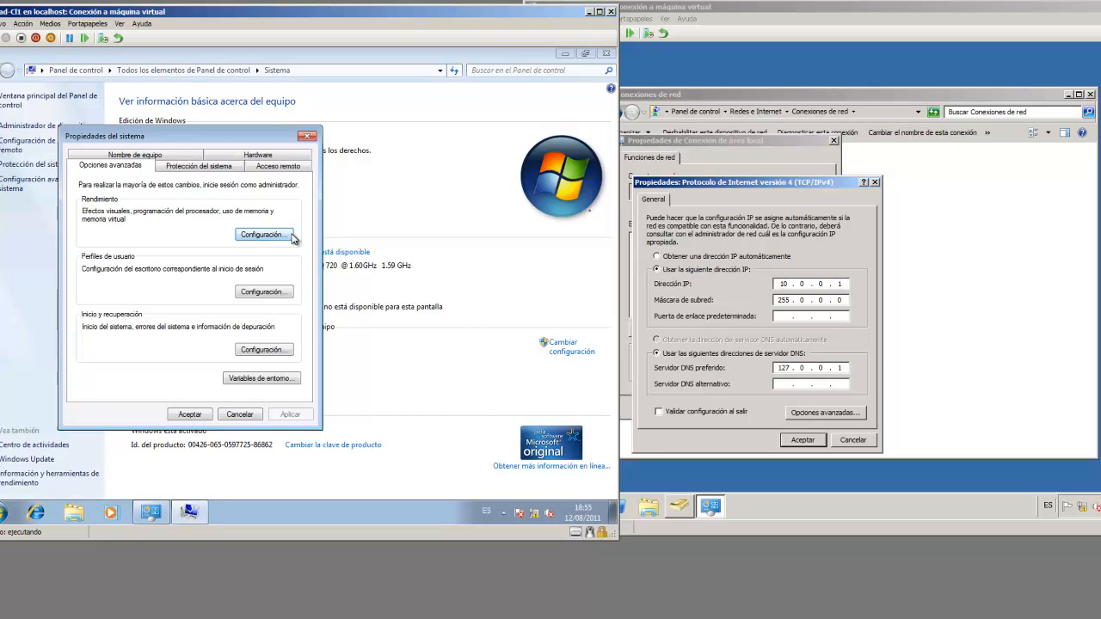
{"action": "left_click", "coordinate": [166, 158]}
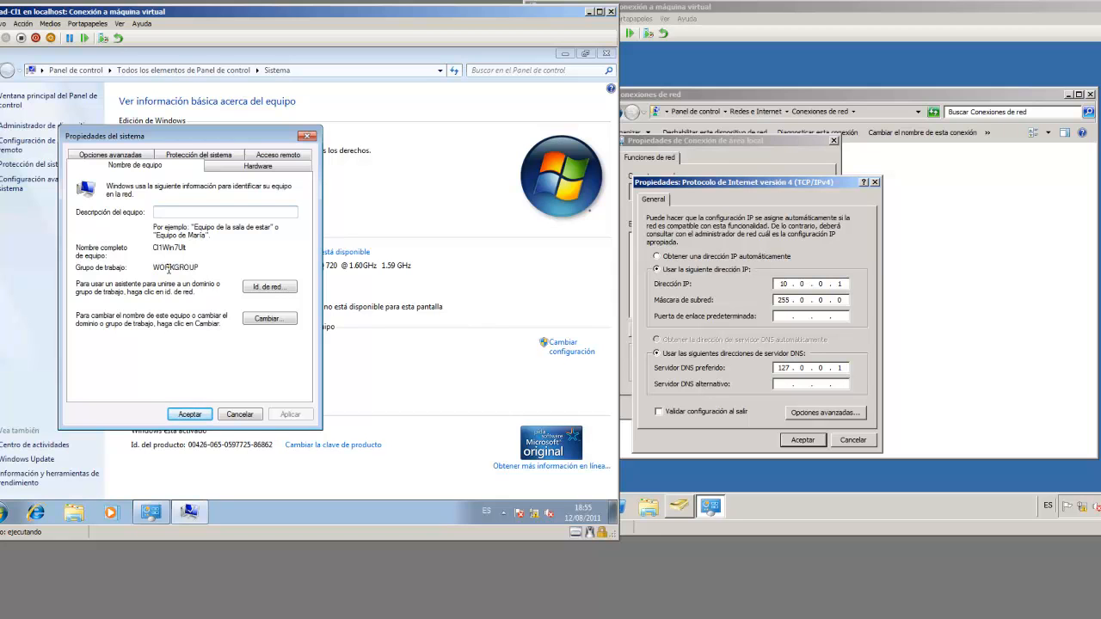
{"action": "left_click", "coordinate": [268, 319]}
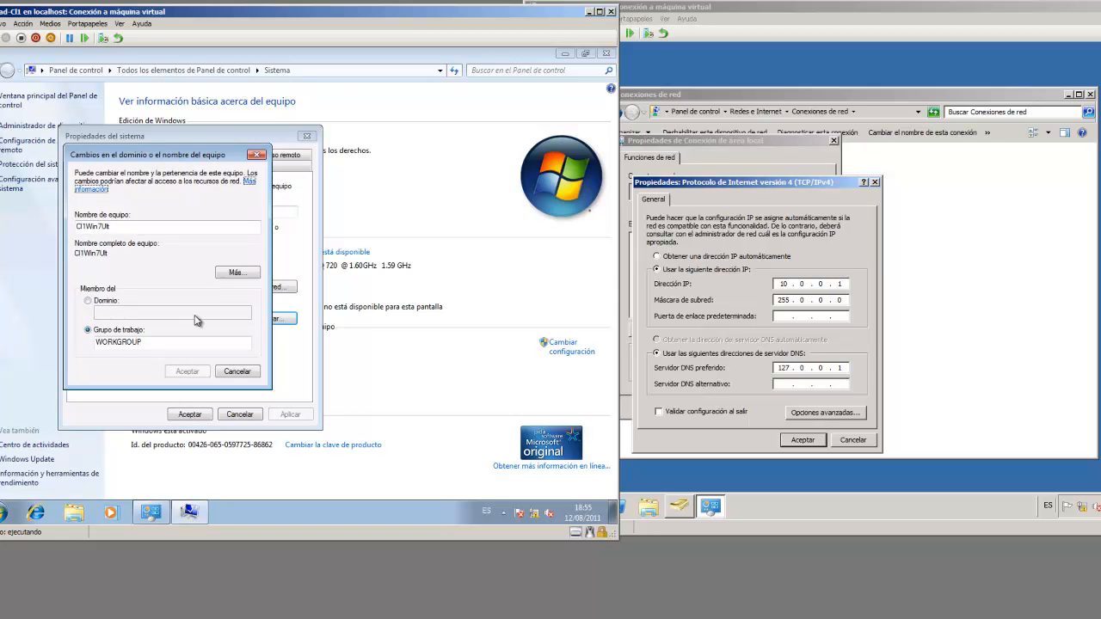
Enter empresa.corp as the client's domain, then close the server's network settings and restore ADUC
{"action": "left_click", "coordinate": [89, 302]}
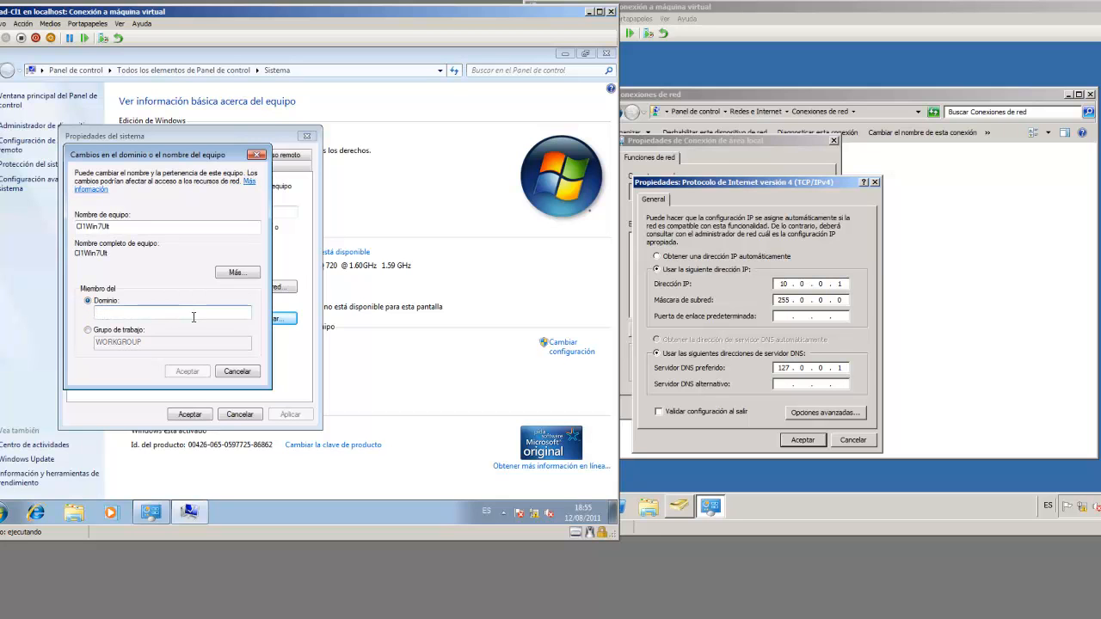
{"action": "type", "text": "empresa.corp"}
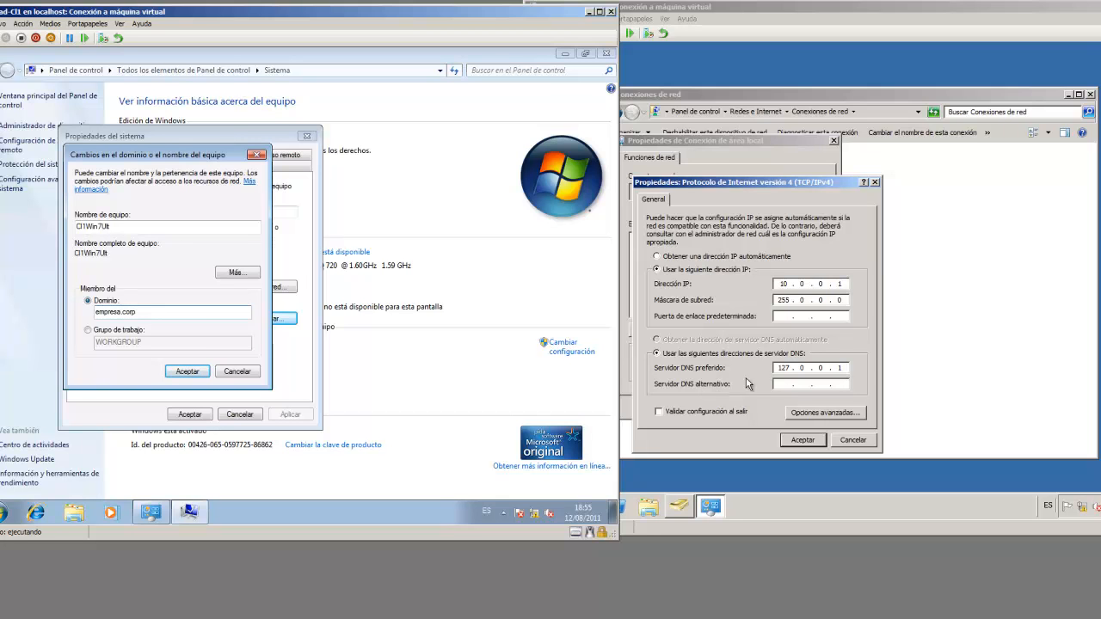
{"action": "left_click", "coordinate": [850, 442]}
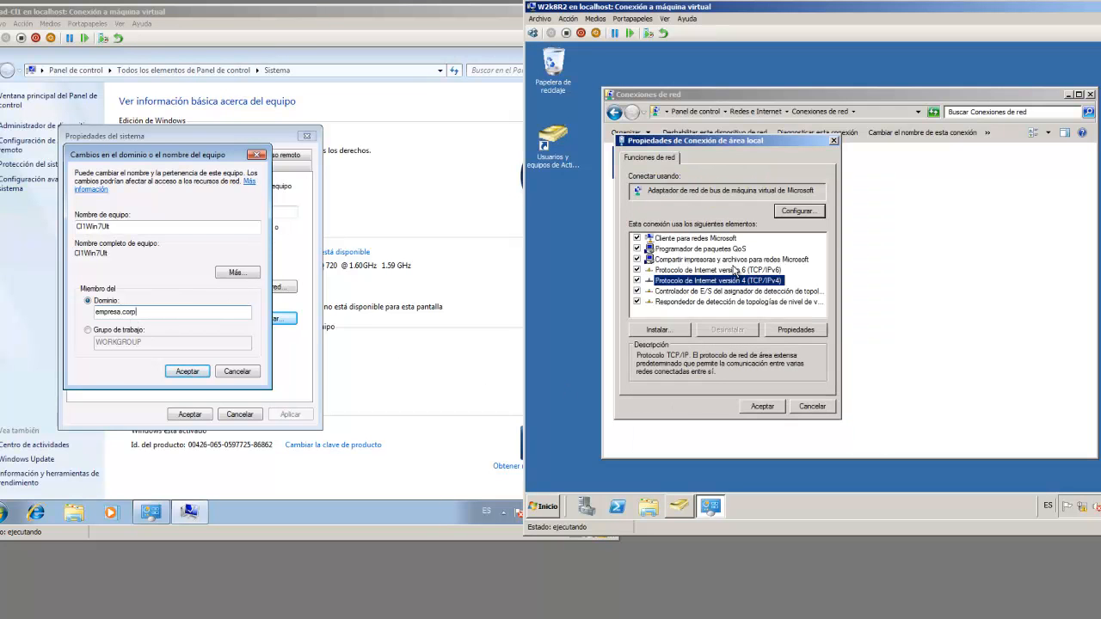
{"action": "left_click", "coordinate": [771, 405]}
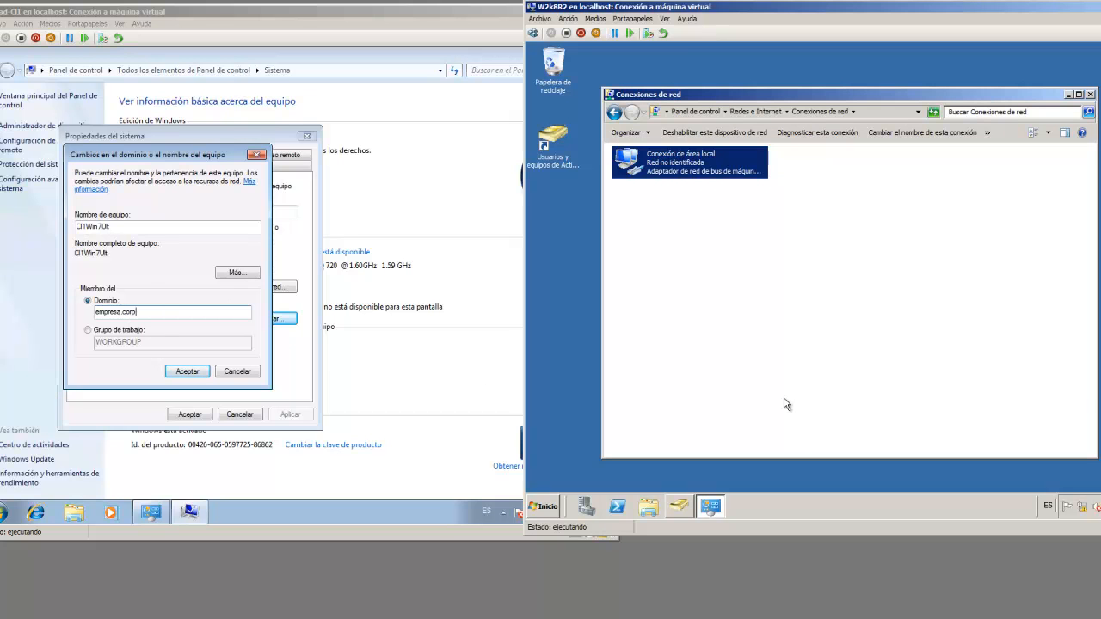
{"action": "left_click", "coordinate": [1090, 95]}
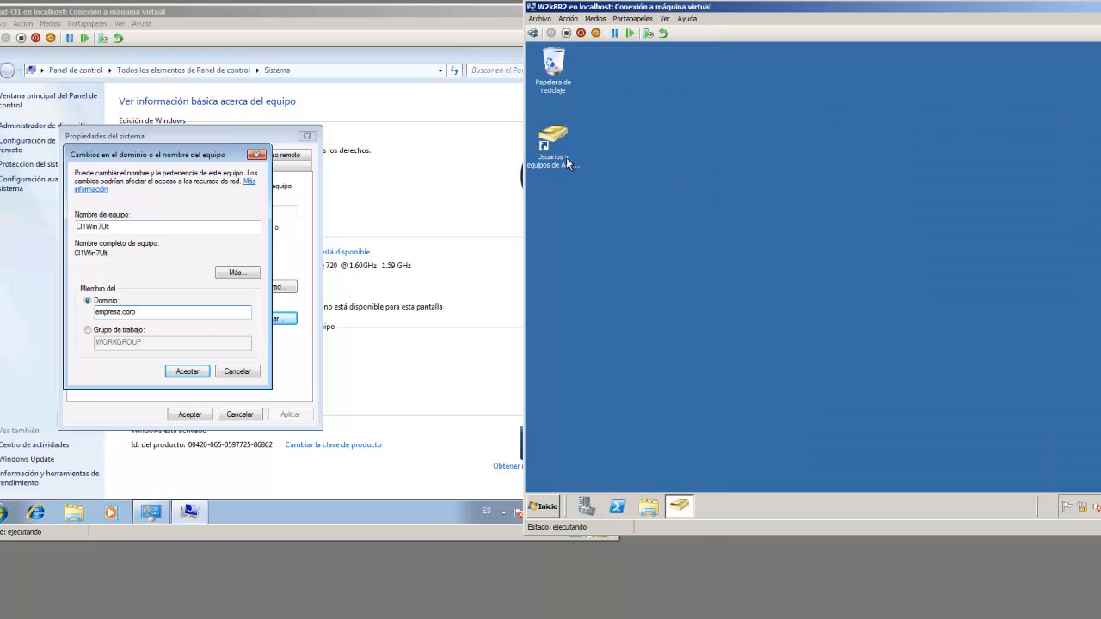
{"action": "left_click", "coordinate": [678, 505]}
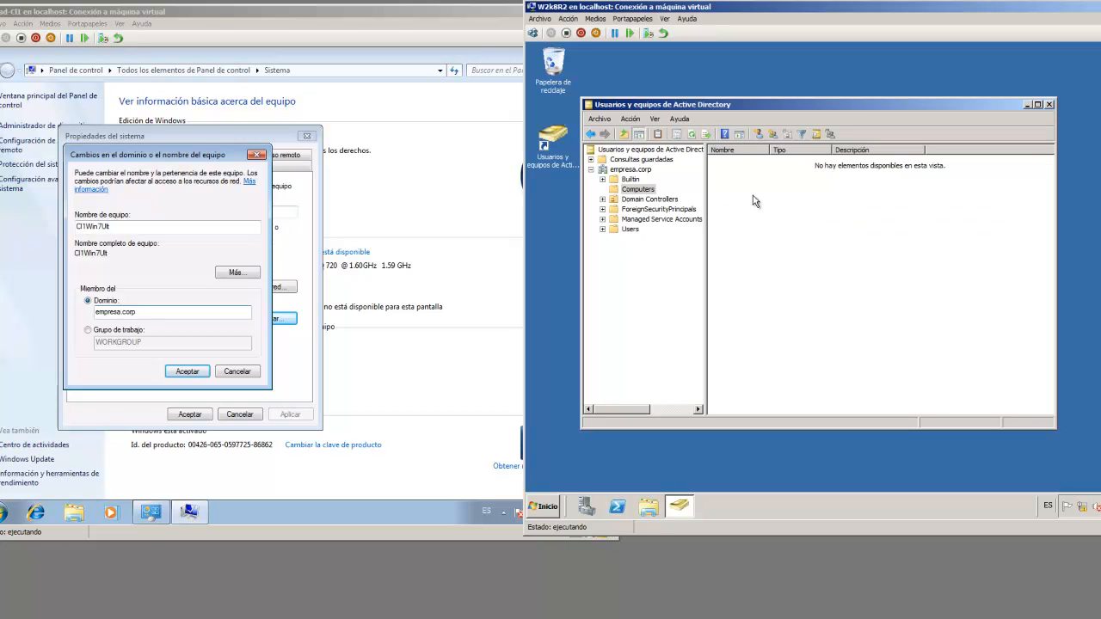
Apply the empresa.corp domain membership, authenticating with the administrador account and its password
{"action": "left_click", "coordinate": [189, 373]}
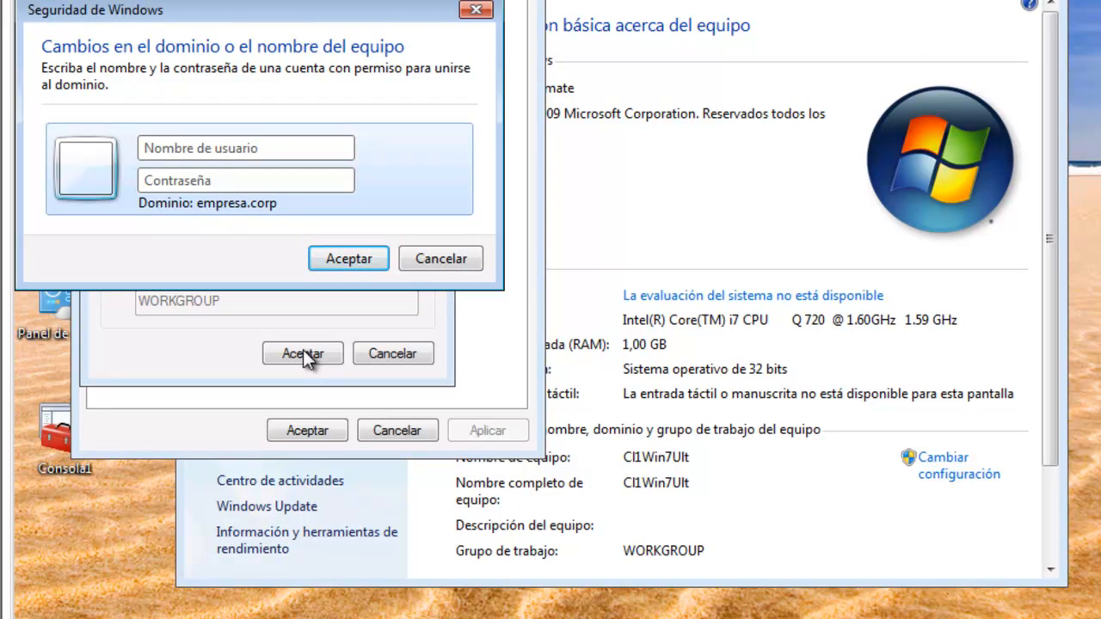
{"action": "left_click", "coordinate": [341, 189]}
{"action": "type", "text": "****"}
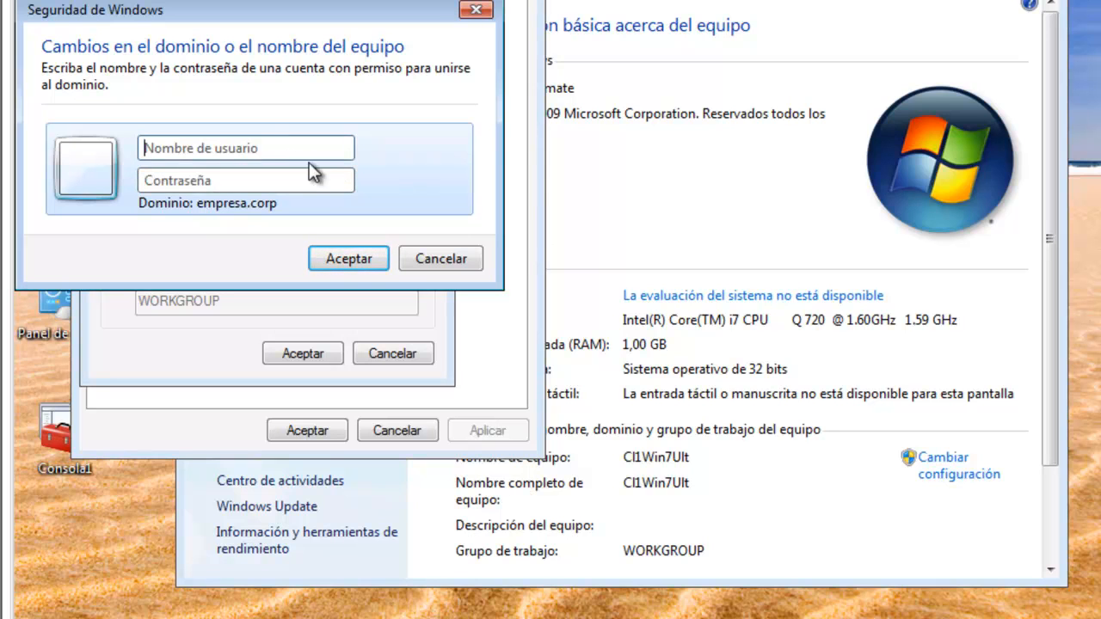
{"action": "type", "text": "adm"}
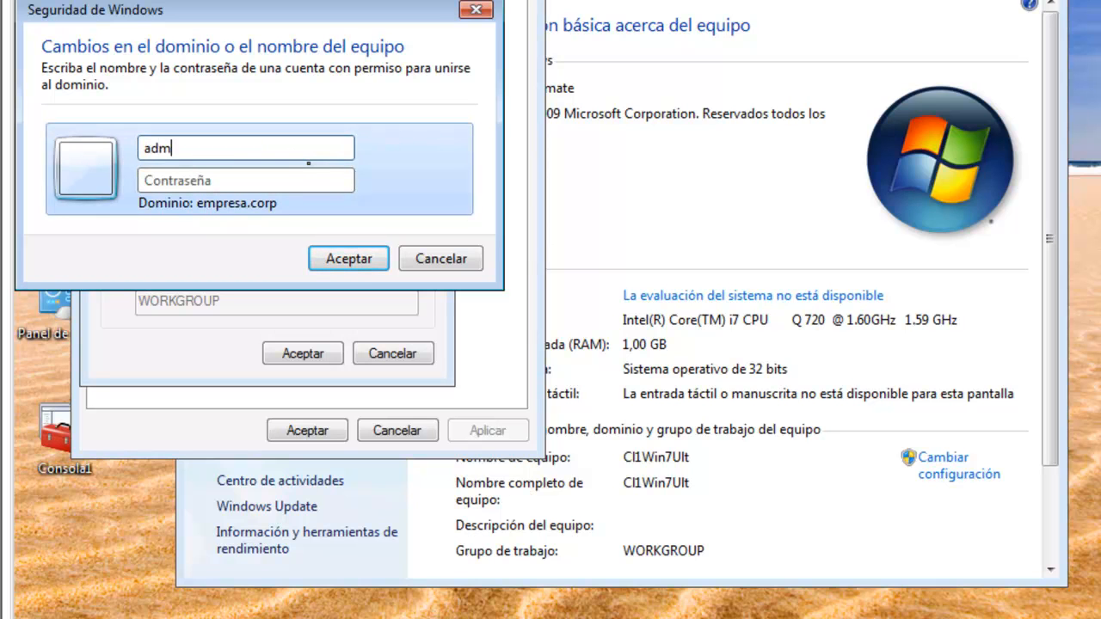
{"action": "type", "text": "inistrador"}
{"action": "left_click", "coordinate": [229, 180]}
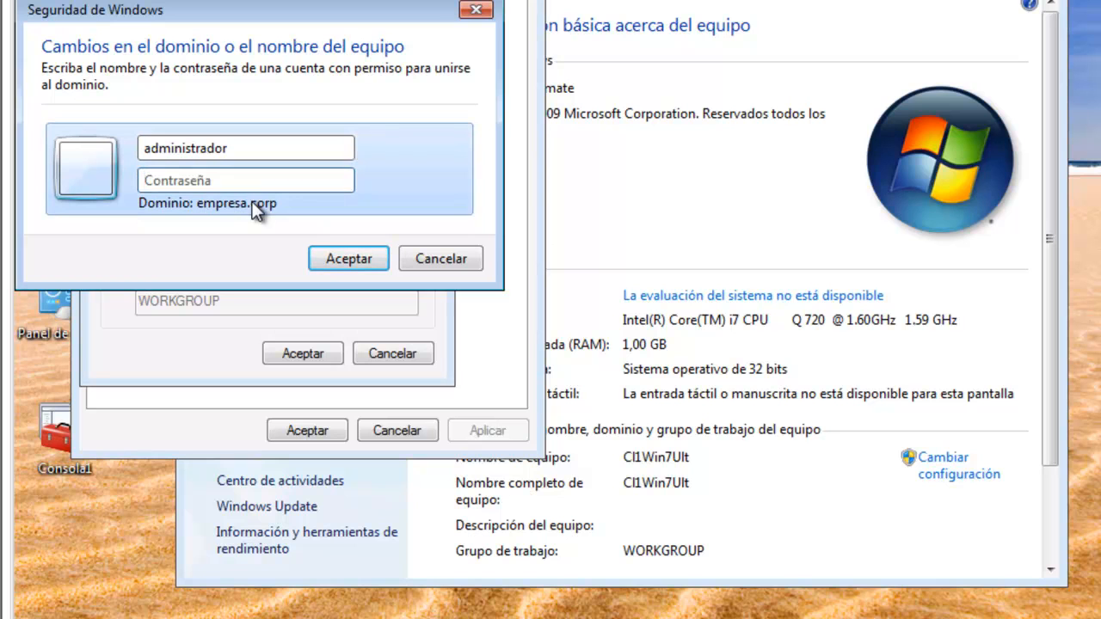
{"action": "type", "text": "••••••••"}
{"action": "left_click", "coordinate": [338, 254]}
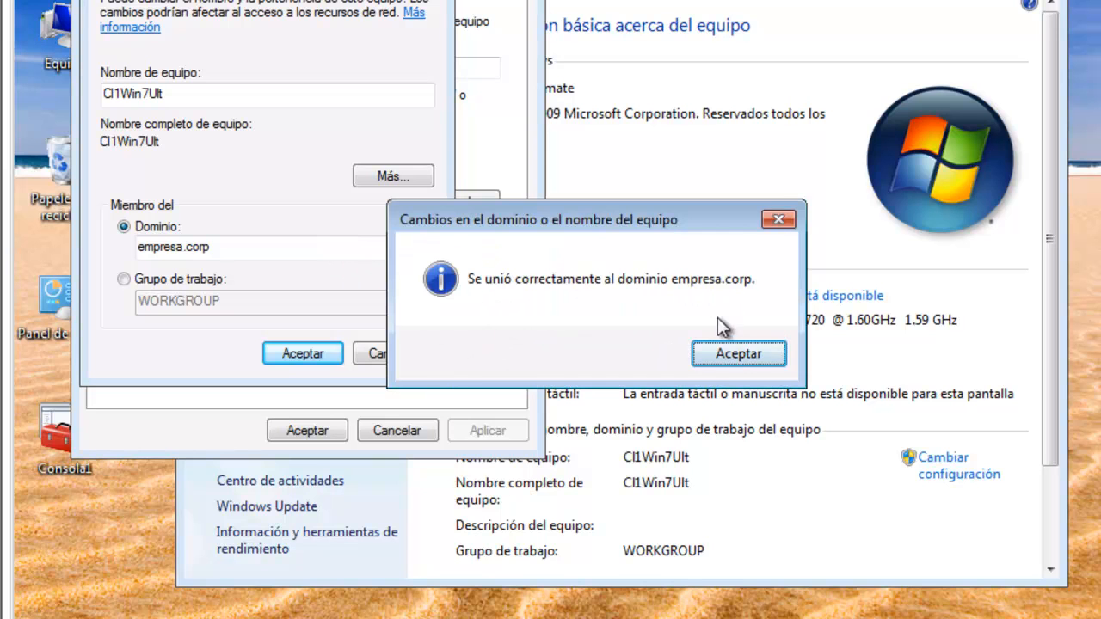
Acknowledge the successful domain join and send Ctrl+Alt+Del to reach the client's sign-in screen
{"action": "left_click", "coordinate": [745, 361]}
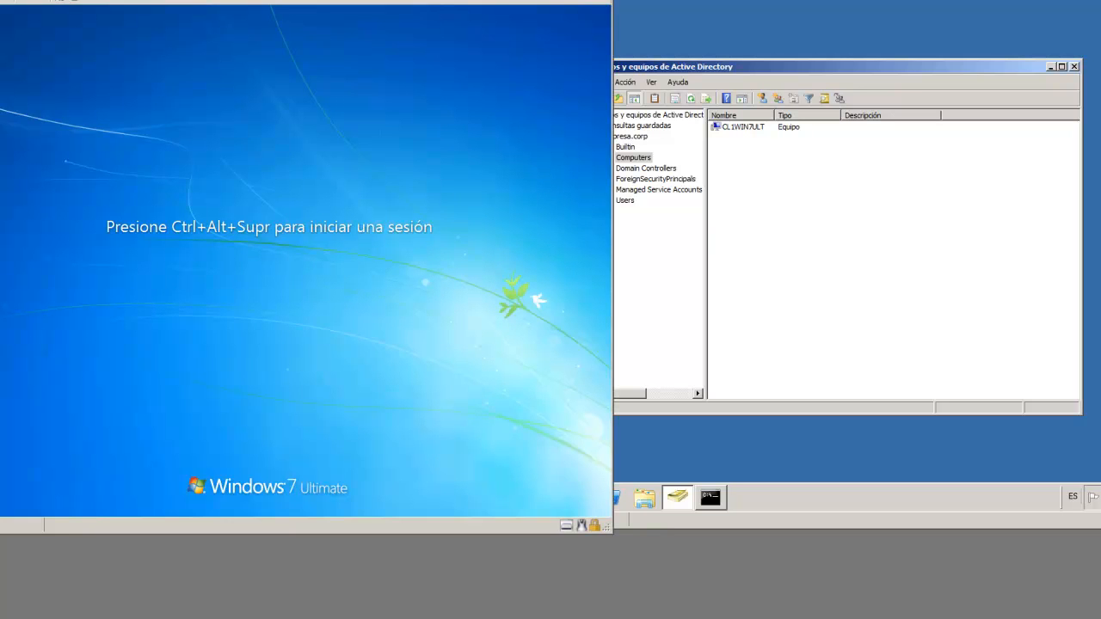
{"action": "key", "text": "ctrl+alt+End"}
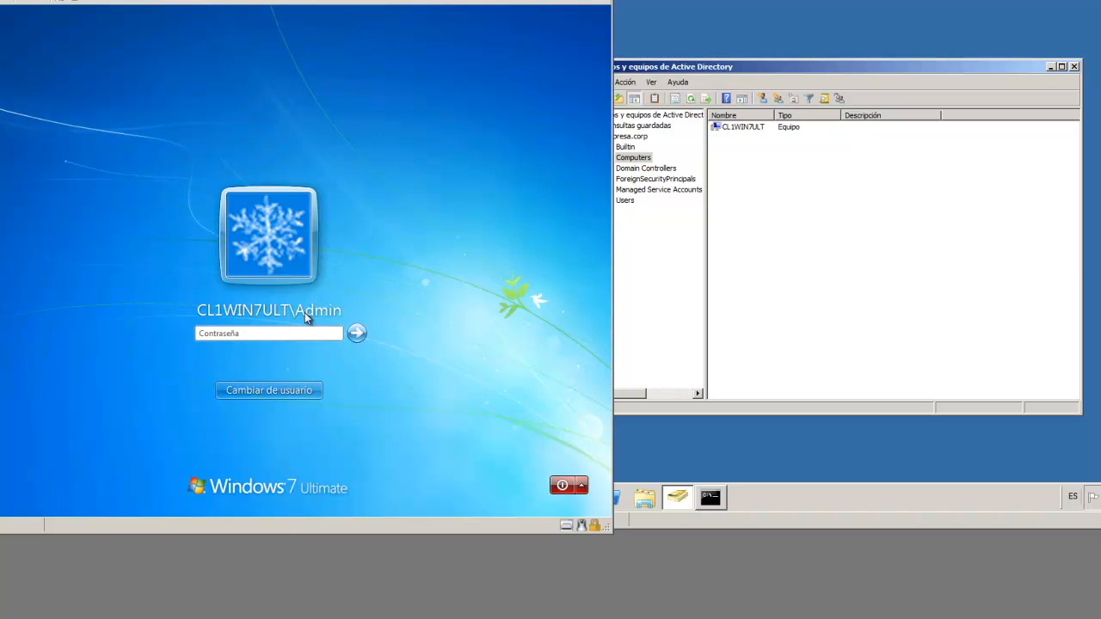
Sign in to the client as the empresa.corp domain administrator through the Other User option
{"action": "left_click", "coordinate": [245, 332]}
{"action": "left_click", "coordinate": [286, 392]}
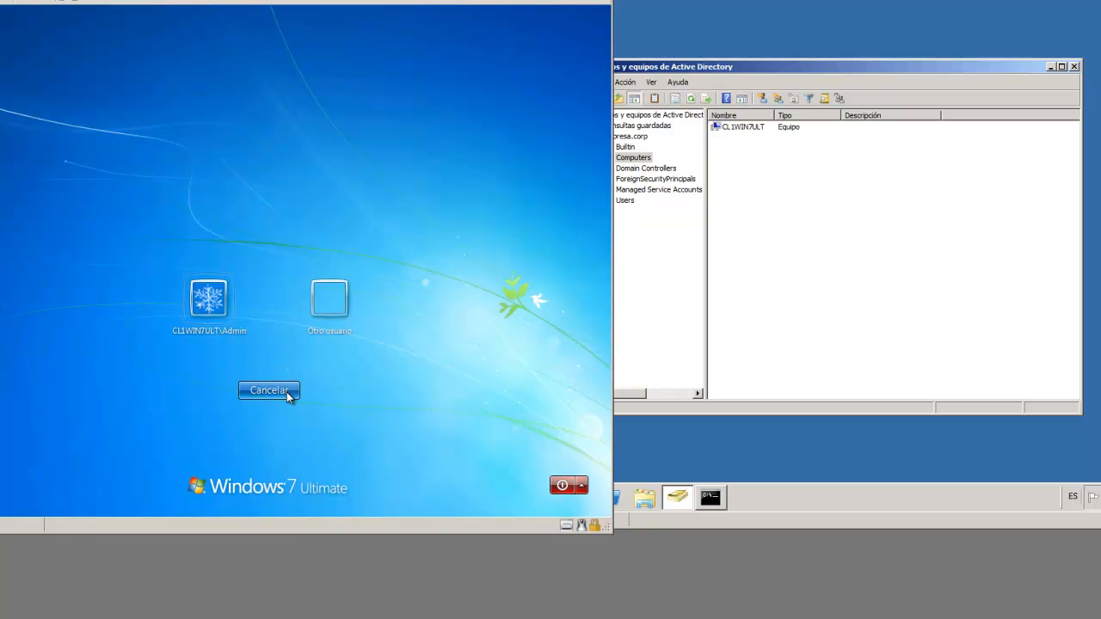
{"action": "left_click", "coordinate": [329, 302]}
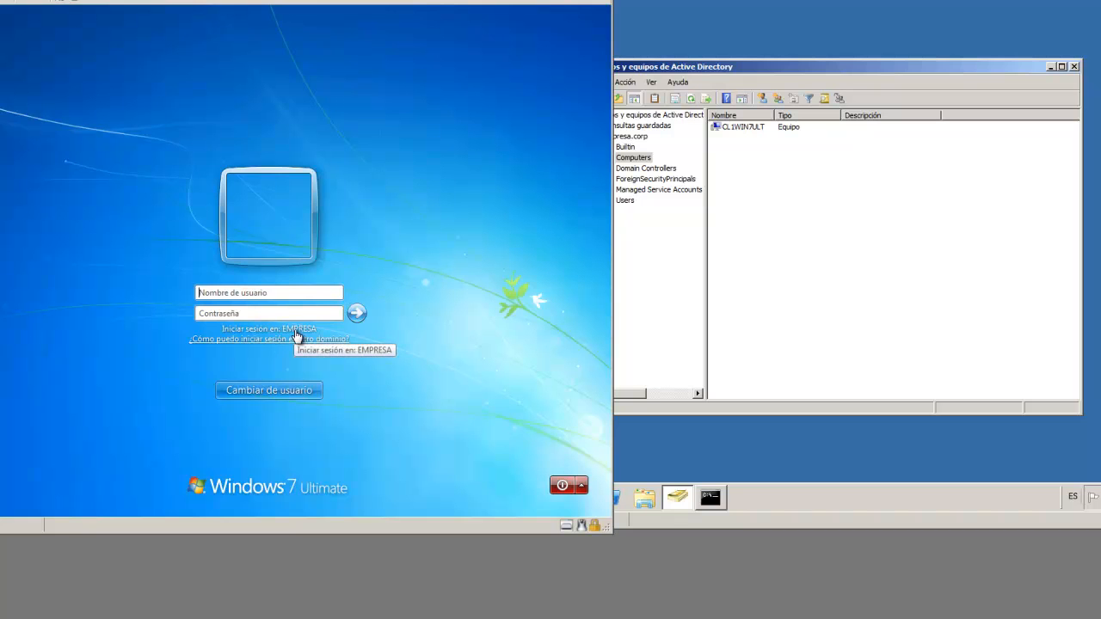
{"action": "type", "text": "admnis"}
{"action": "key", "text": "BackSpace"}
{"action": "key", "text": "BackSpace"}
{"action": "key", "text": "BackSpace"}
{"action": "type", "text": "inistr"}
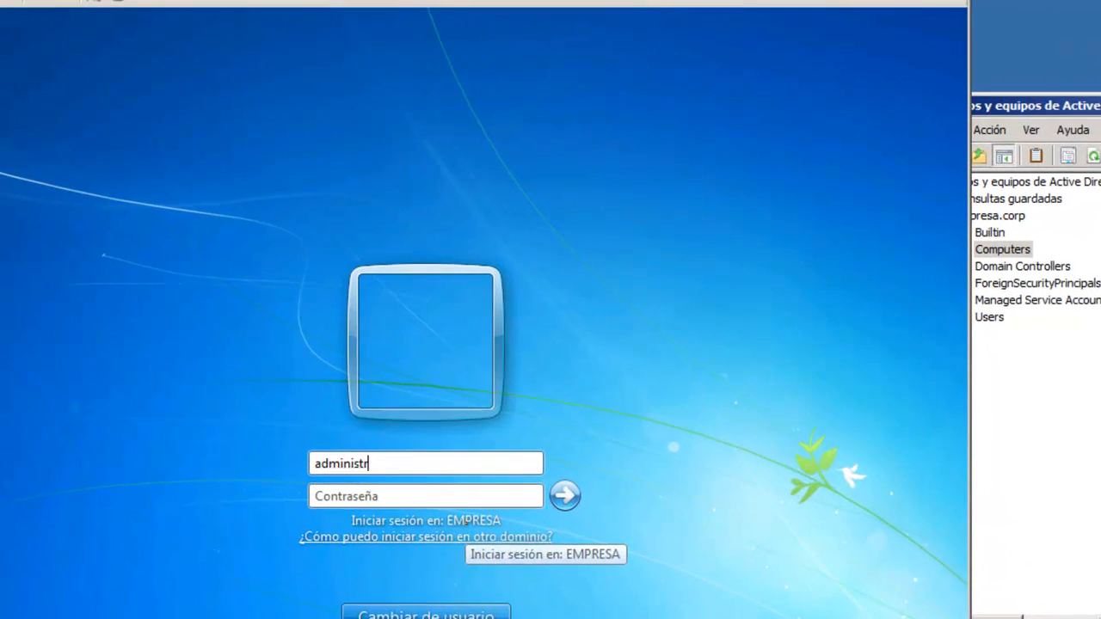
{"action": "type", "text": "ador"}
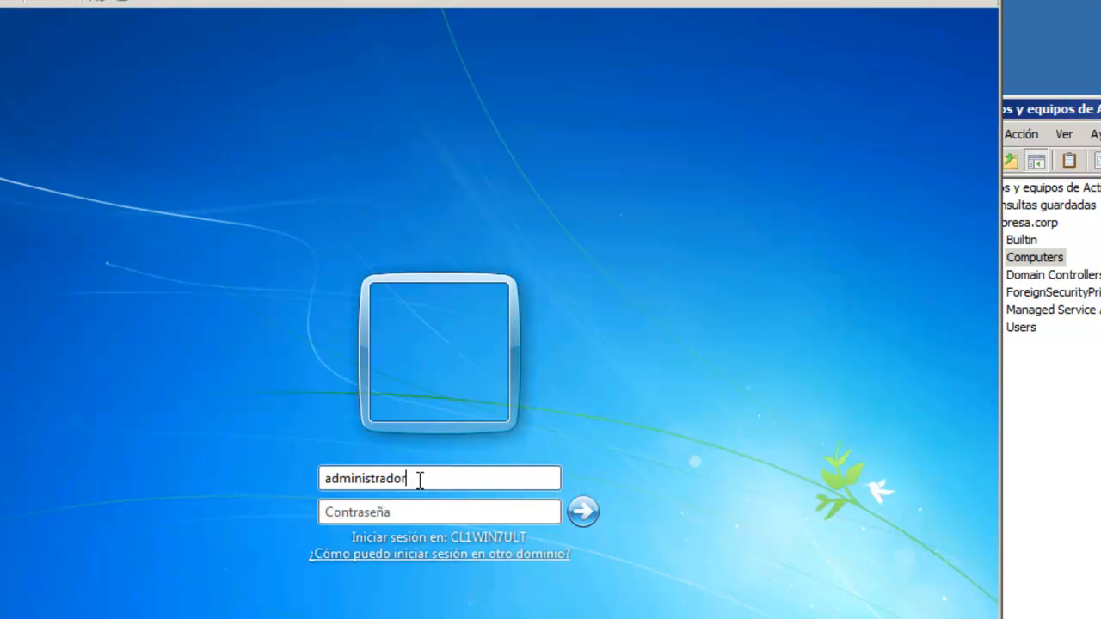
{"action": "type", "text": "@"}
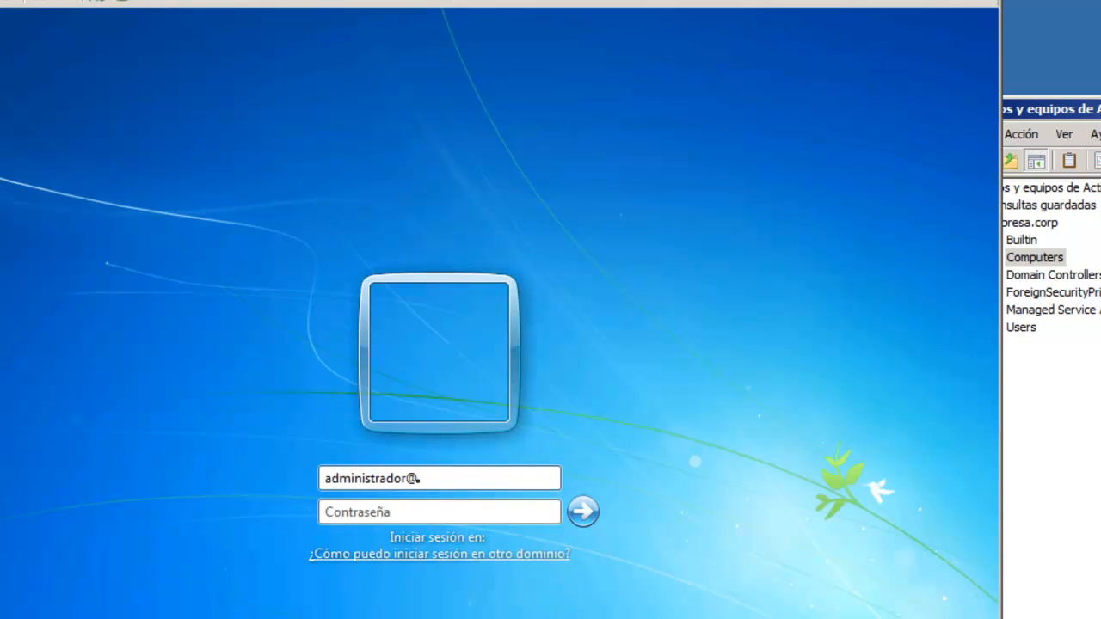
{"action": "type", "text": "em"}
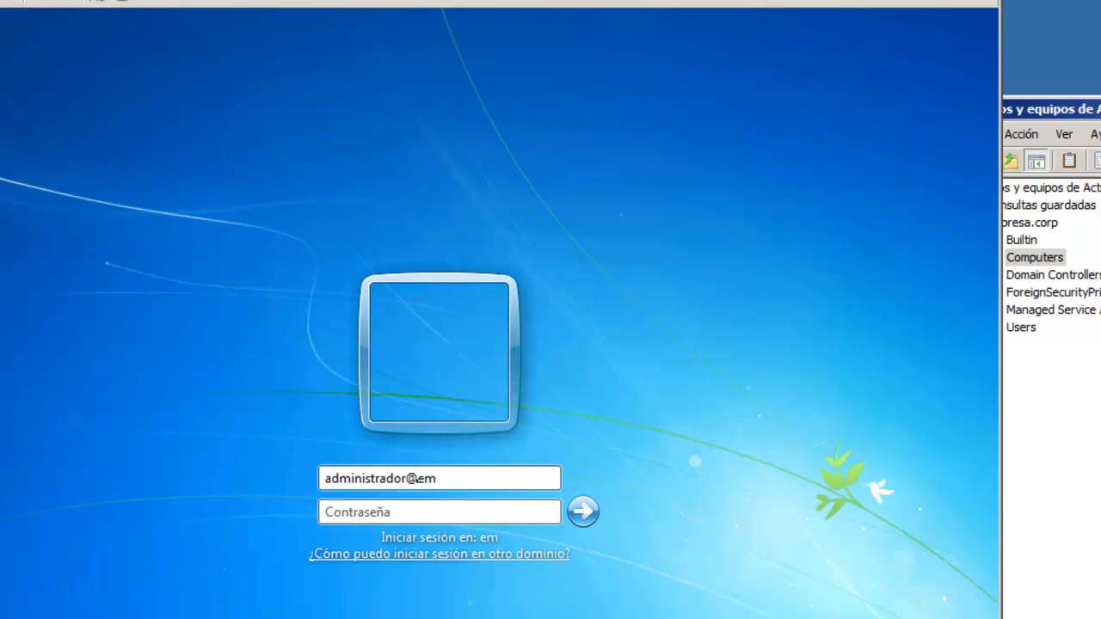
{"action": "type", "text": "presa.cor"}
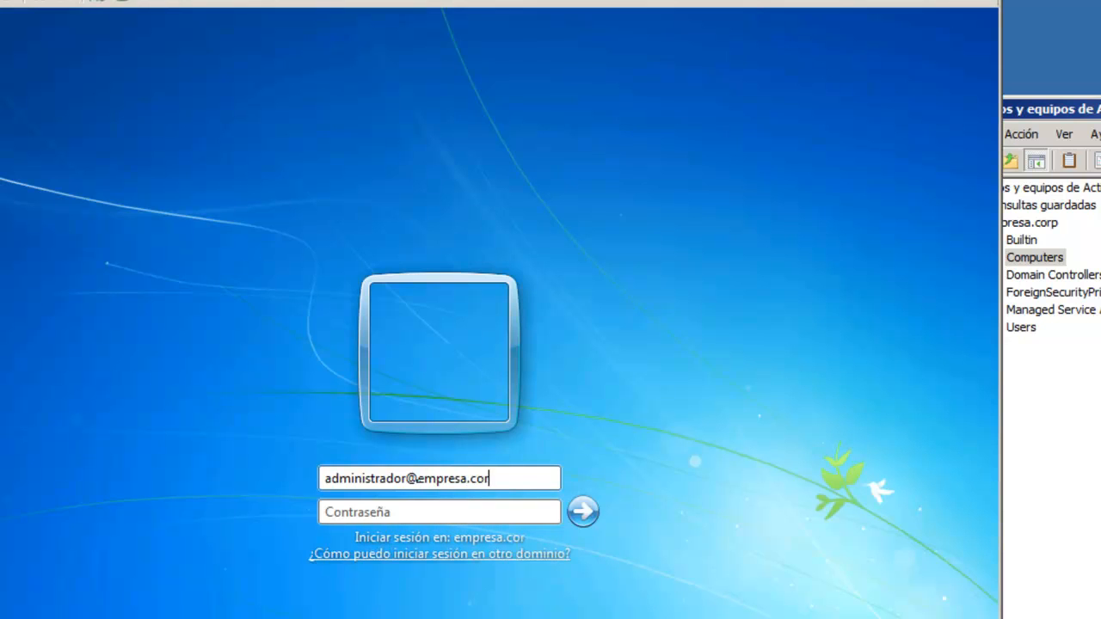
{"action": "type", "text": "p"}
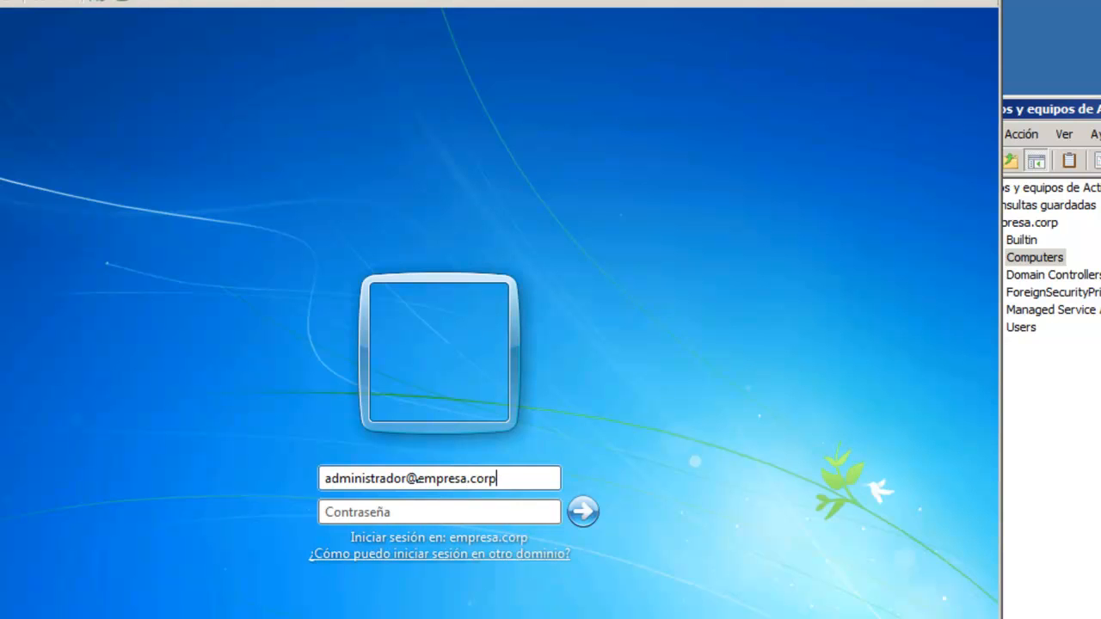
{"action": "left_click", "coordinate": [381, 513]}
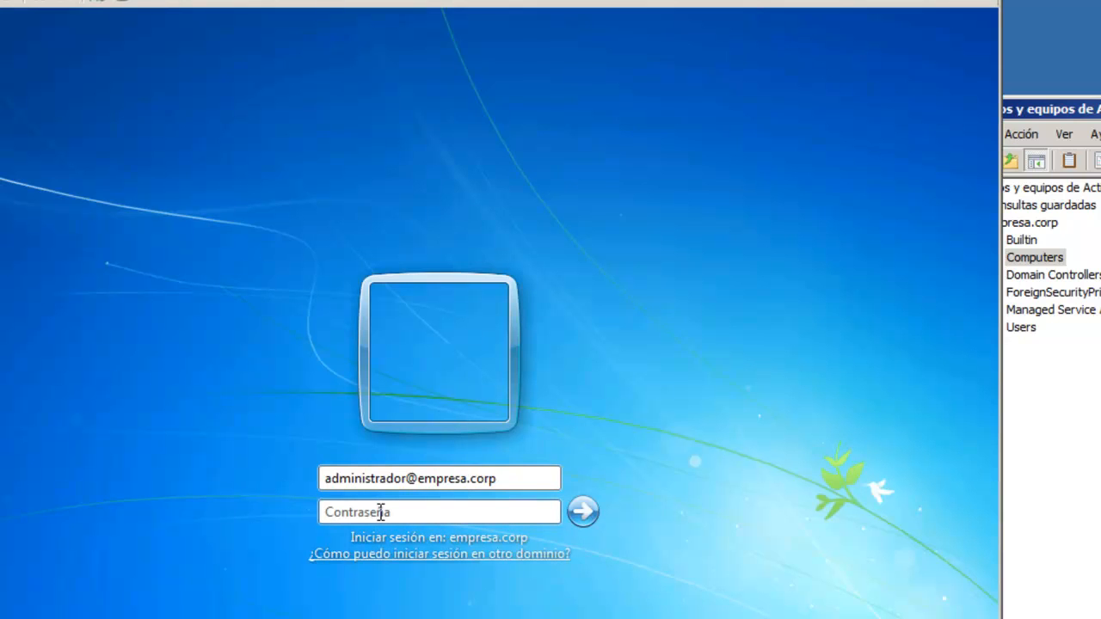
{"action": "type", "text": "••••••••"}
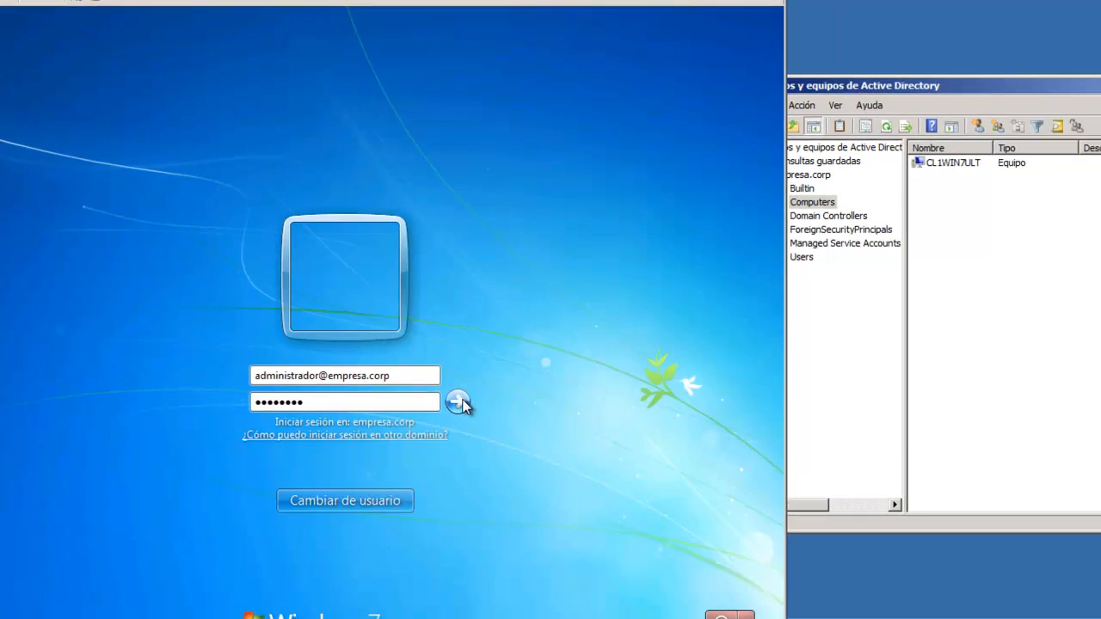
{"action": "left_click", "coordinate": [459, 402]}
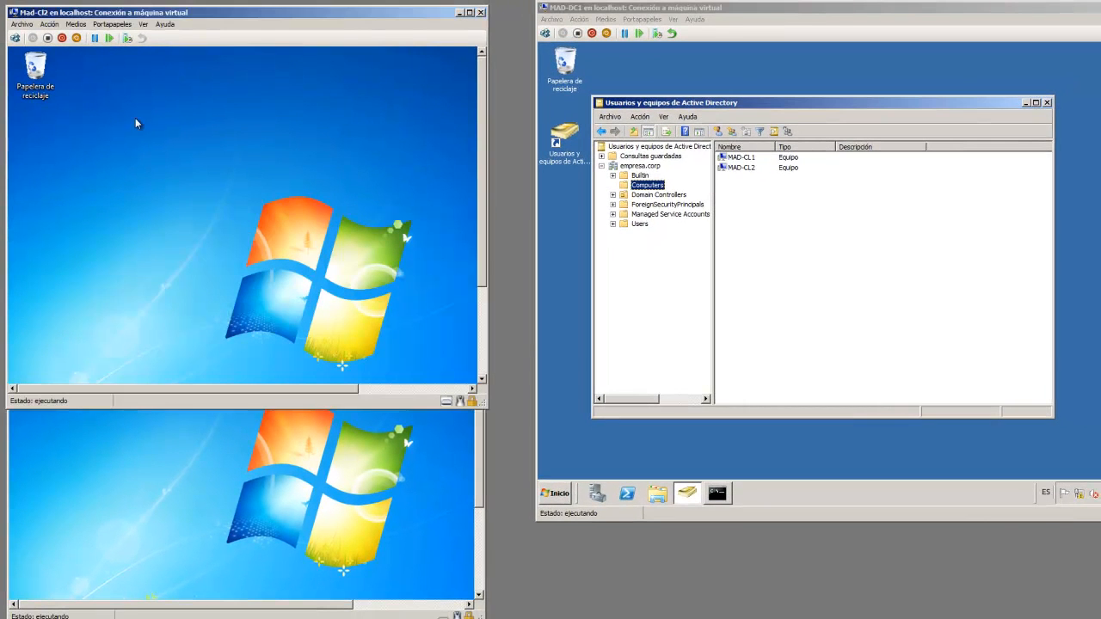
Bring the Mad-Cl1 window forward and display the empresa.corp Users container in ADUC
{"action": "left_click", "coordinate": [147, 438]}
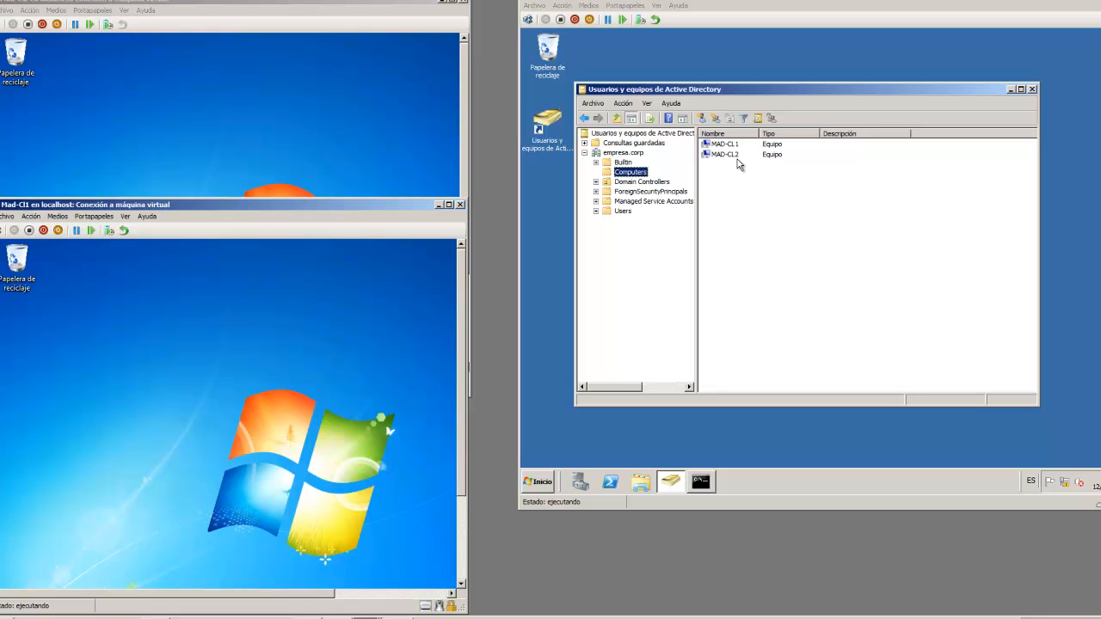
{"action": "left_click", "coordinate": [623, 212]}
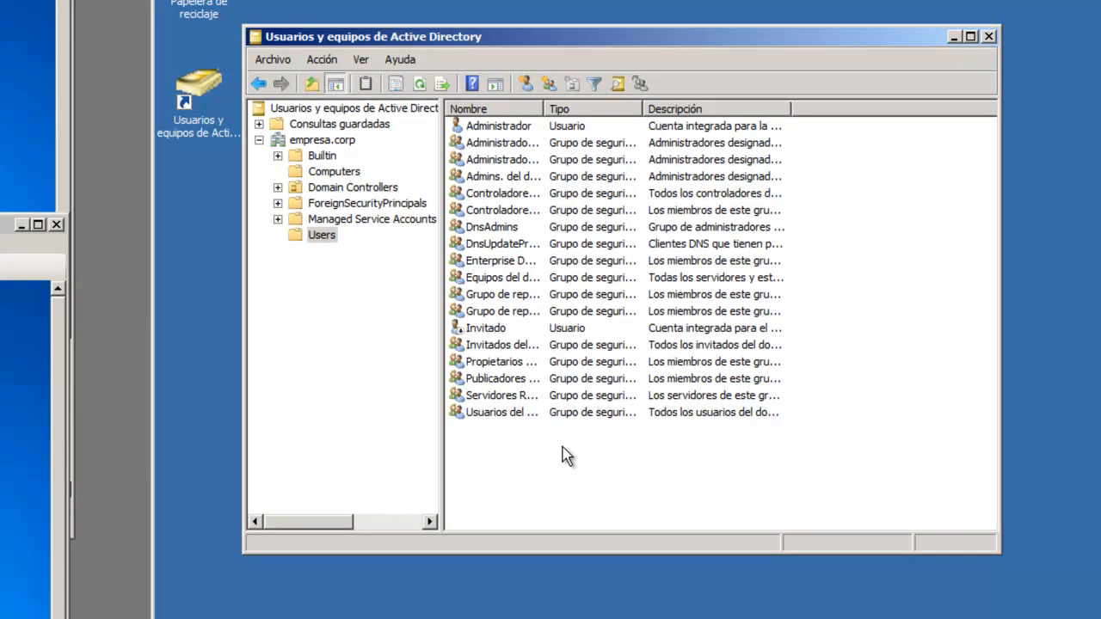
Start a new user in Users, entering a short first name and matching logon name
{"action": "right_click", "coordinate": [563, 447]}
{"action": "mouse_move", "coordinate": [632, 265]}
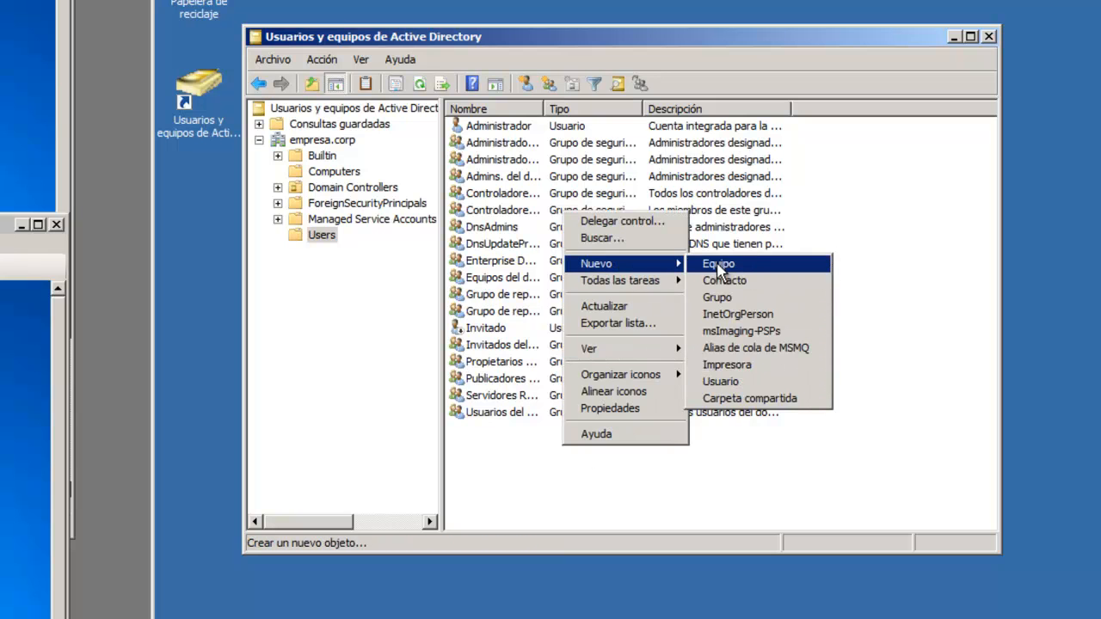
{"action": "left_click", "coordinate": [752, 384]}
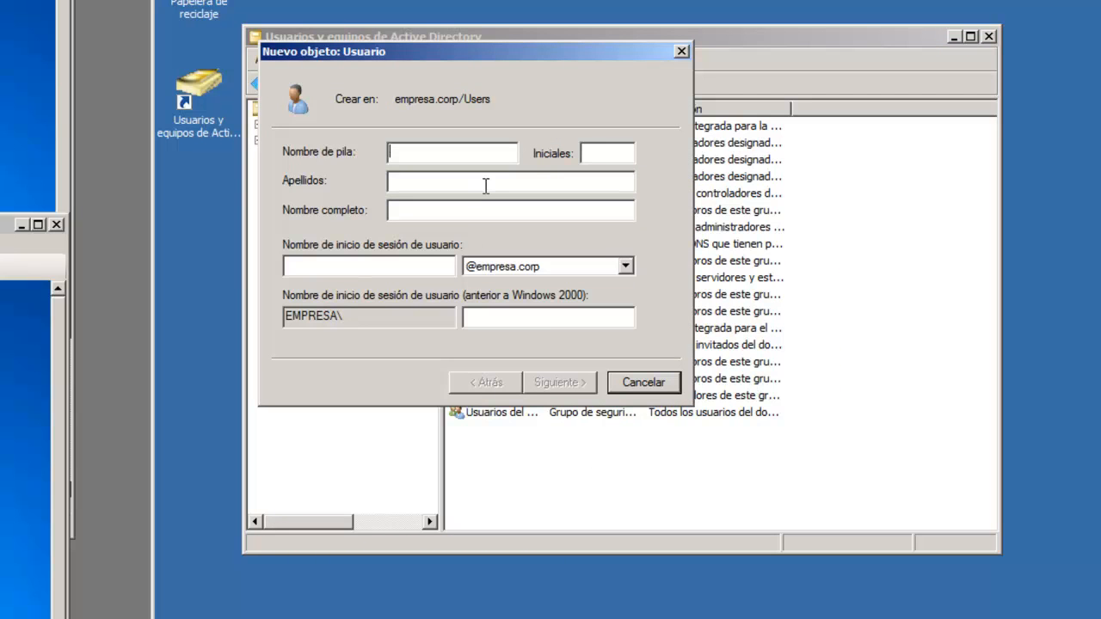
{"action": "type", "text": "Paco"}
{"action": "left_click", "coordinate": [412, 269]}
{"action": "type", "text": "paco"}
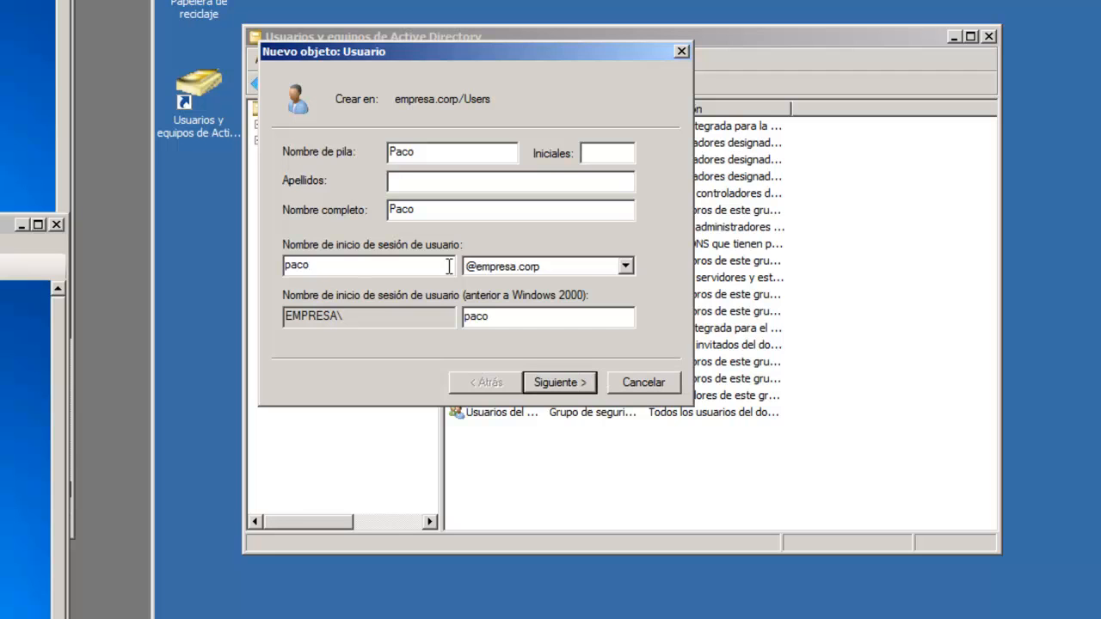
Try a full first name and surname instead, changing the logon name to the surname
{"action": "left_click_drag", "start_coordinate": [418, 151], "coordinate": [386, 179]}
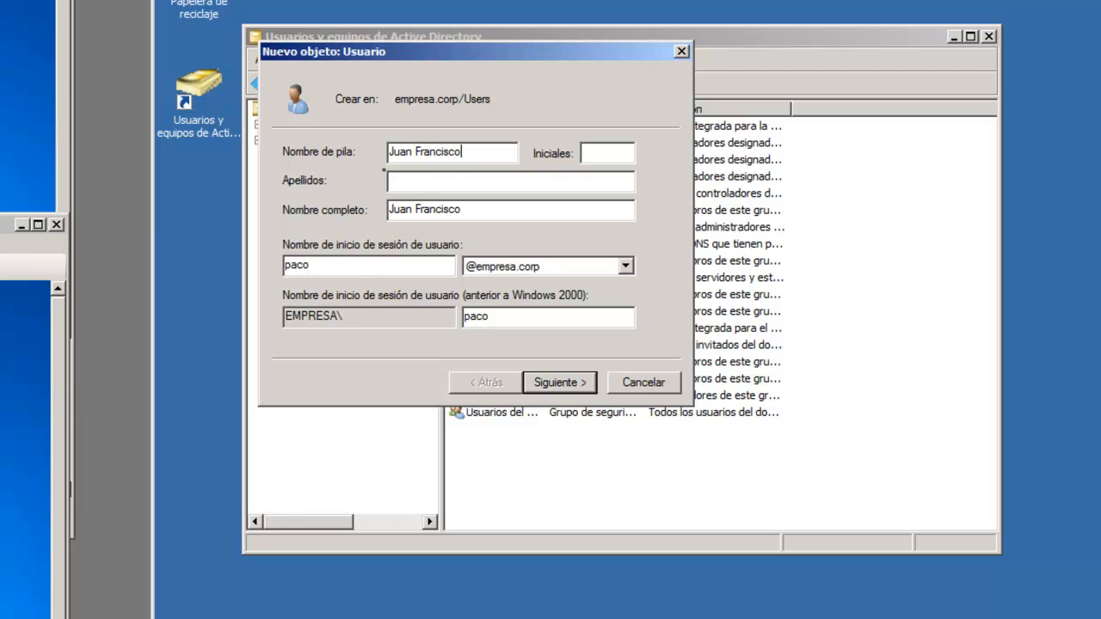
{"action": "left_click", "coordinate": [447, 181]}
{"action": "left_click_drag", "start_coordinate": [340, 266], "coordinate": [246, 277]}
{"action": "key", "text": "BackSpace"}
{"action": "type", "text": "f"}
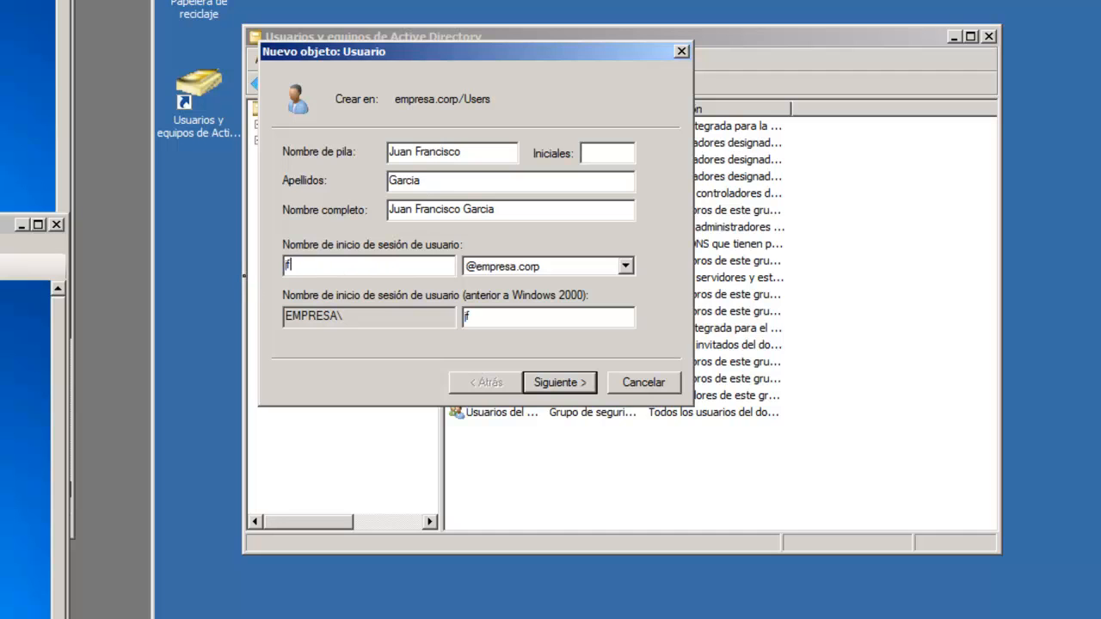
{"action": "type", "text": "a"}
{"action": "key", "text": "BackSpace"}
{"action": "type", "text": "garcia"}
Revert to the short first name, delete the surname, and select the logon name for replacement
{"action": "left_click_drag", "start_coordinate": [466, 152], "coordinate": [301, 173]}
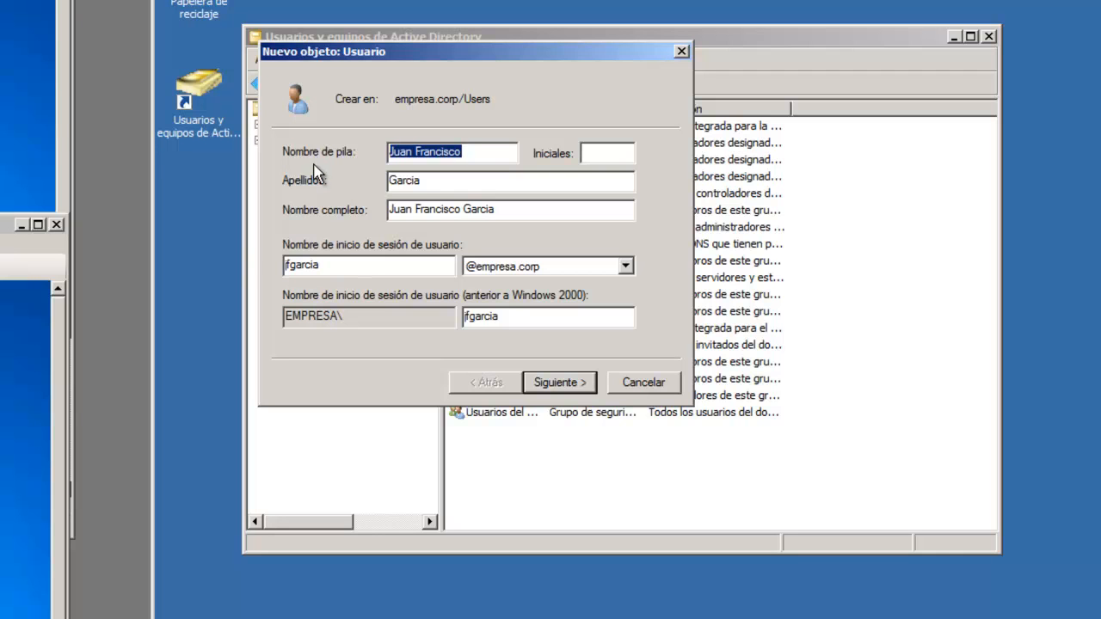
{"action": "type", "text": "paco"}
{"action": "left_click_drag", "start_coordinate": [438, 180], "coordinate": [325, 215]}
{"action": "key", "text": "BackSpace"}
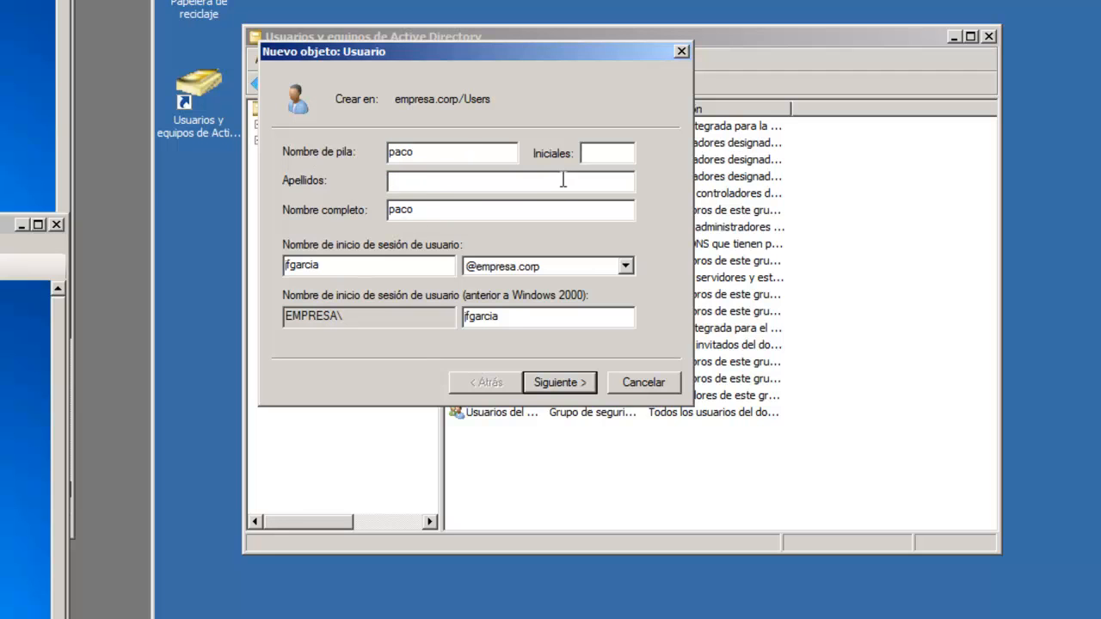
{"action": "left_click_drag", "start_coordinate": [341, 265], "coordinate": [189, 286]}
Re-enter the short logon name, then type and confirm the user's password
{"action": "type", "text": "paco"}
{"action": "left_click", "coordinate": [555, 382]}
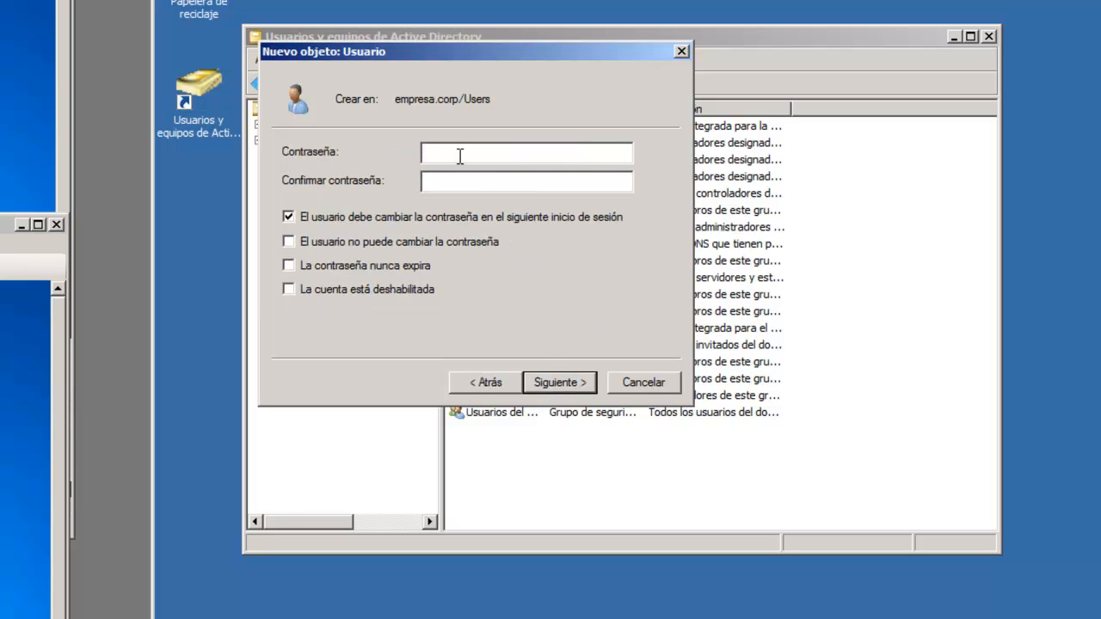
{"action": "type", "text": "Pa$$w0rd"}
{"action": "key", "text": "Tab"}
{"action": "type", "text": "Pa$$w0rd"}
Clear the must-change-at-next-logon option, make the password never expire, and finish the user
{"action": "left_click", "coordinate": [289, 218]}
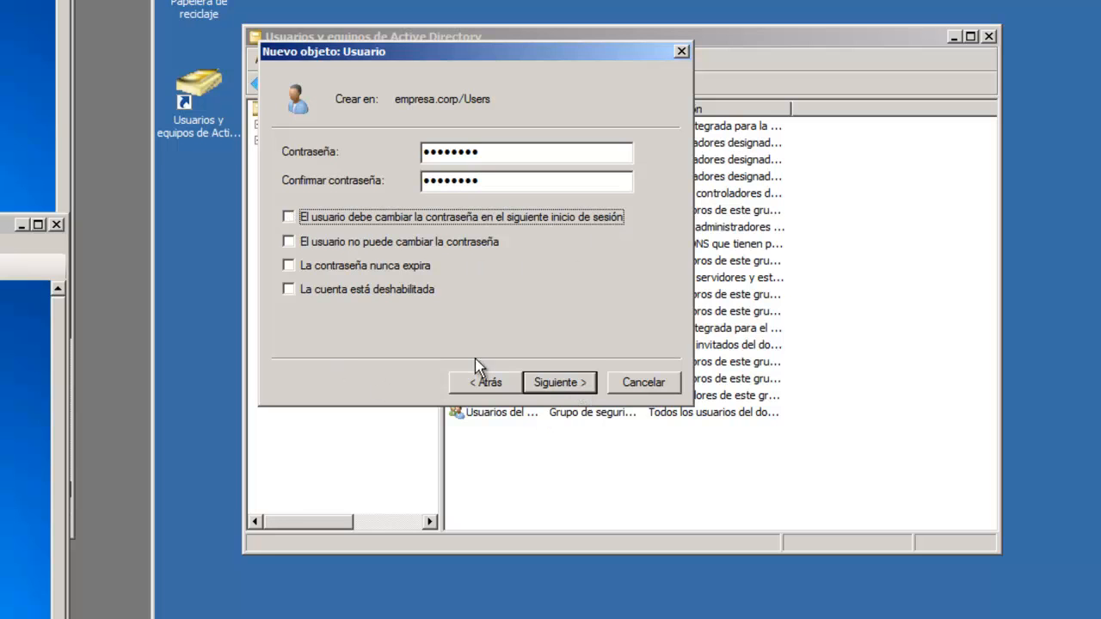
{"action": "left_click", "coordinate": [290, 267]}
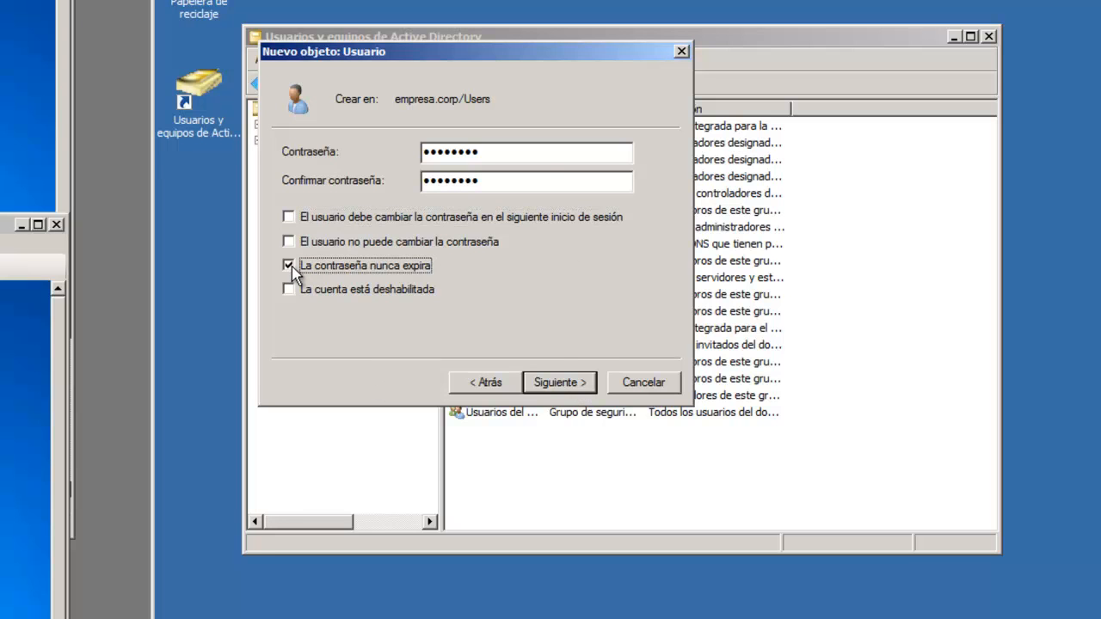
{"action": "left_click", "coordinate": [574, 385]}
{"action": "left_click", "coordinate": [574, 386]}
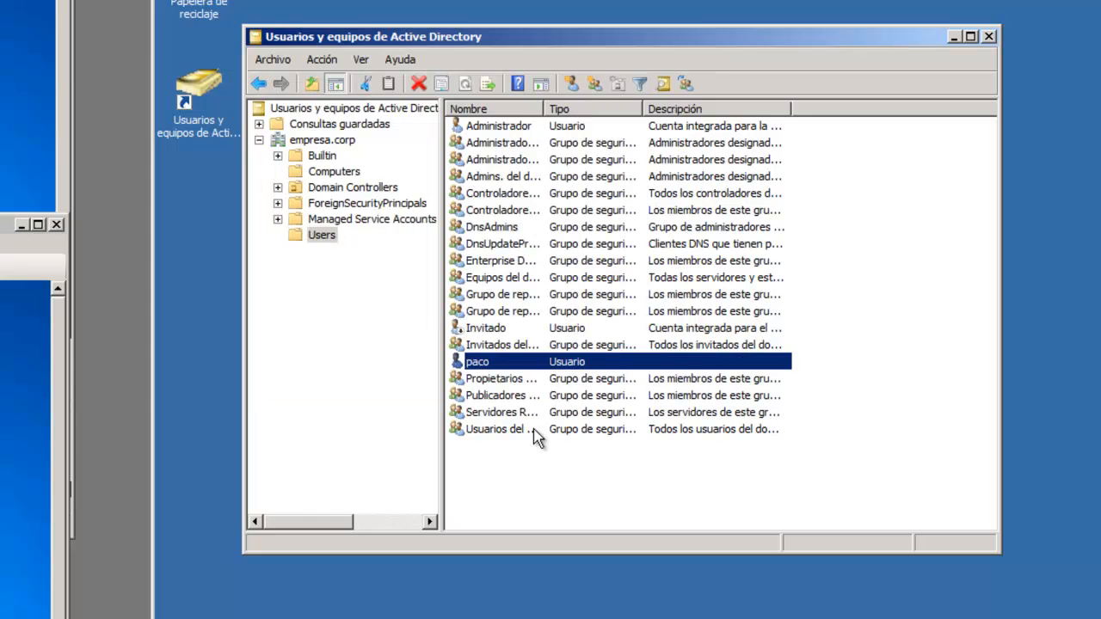
Start a second new user in Users, filling in its first name and matching logon name
{"action": "right_click", "coordinate": [517, 475]}
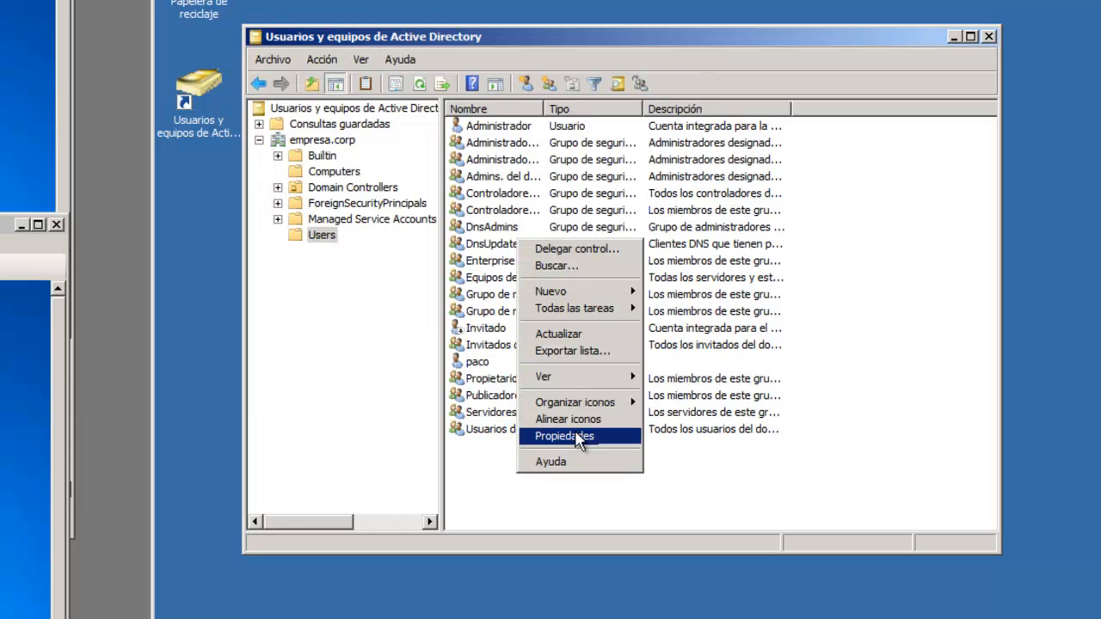
{"action": "mouse_move", "coordinate": [578, 303]}
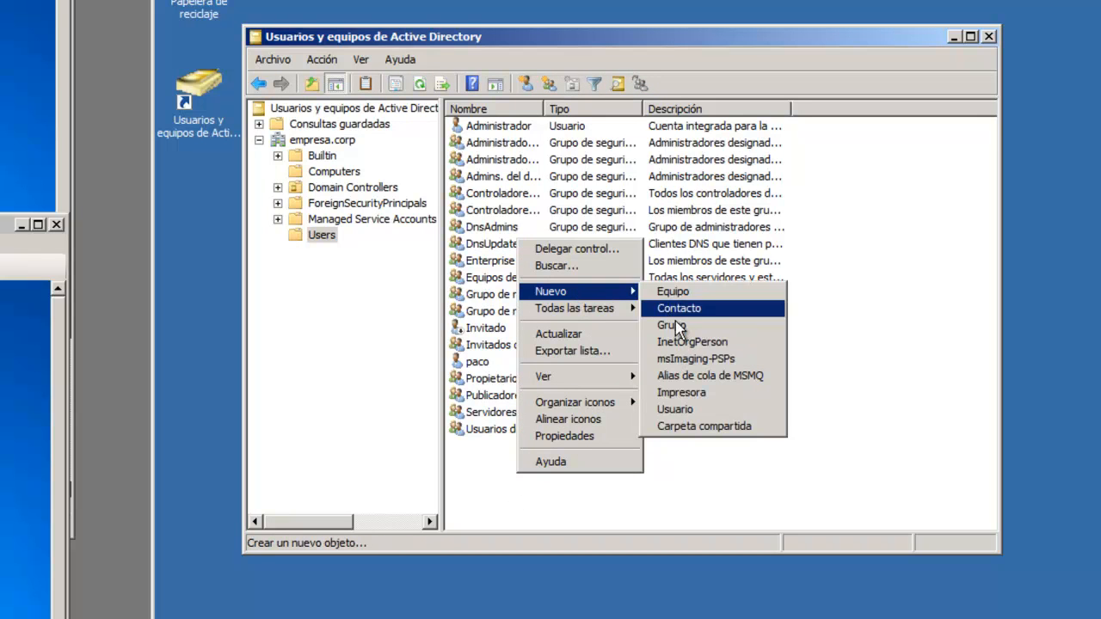
{"action": "left_click", "coordinate": [698, 412]}
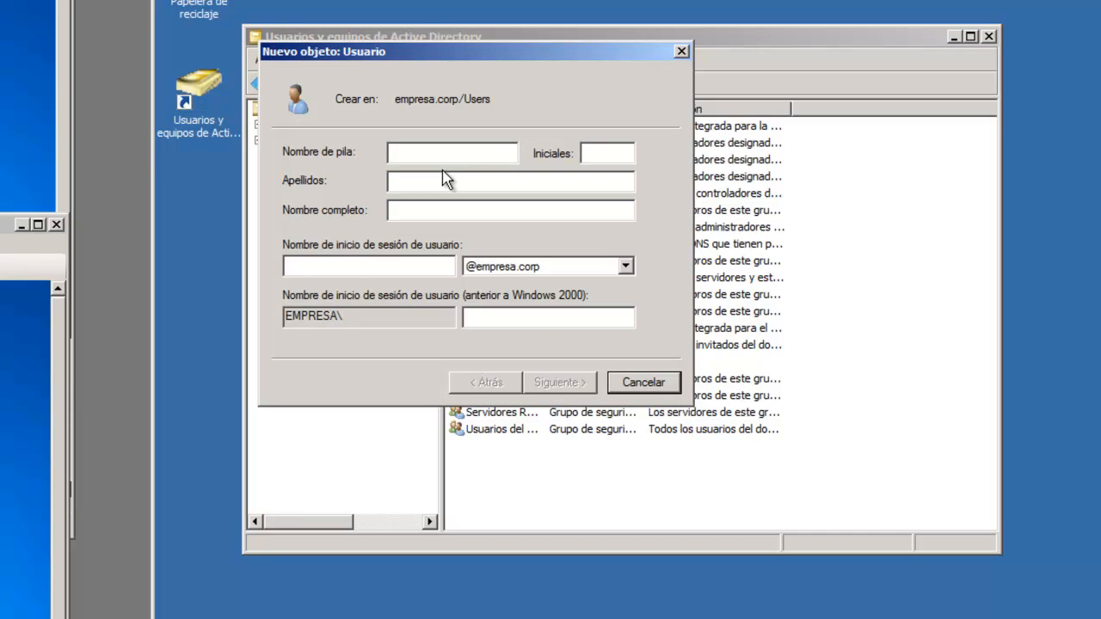
{"action": "type", "text": "Andrés"}
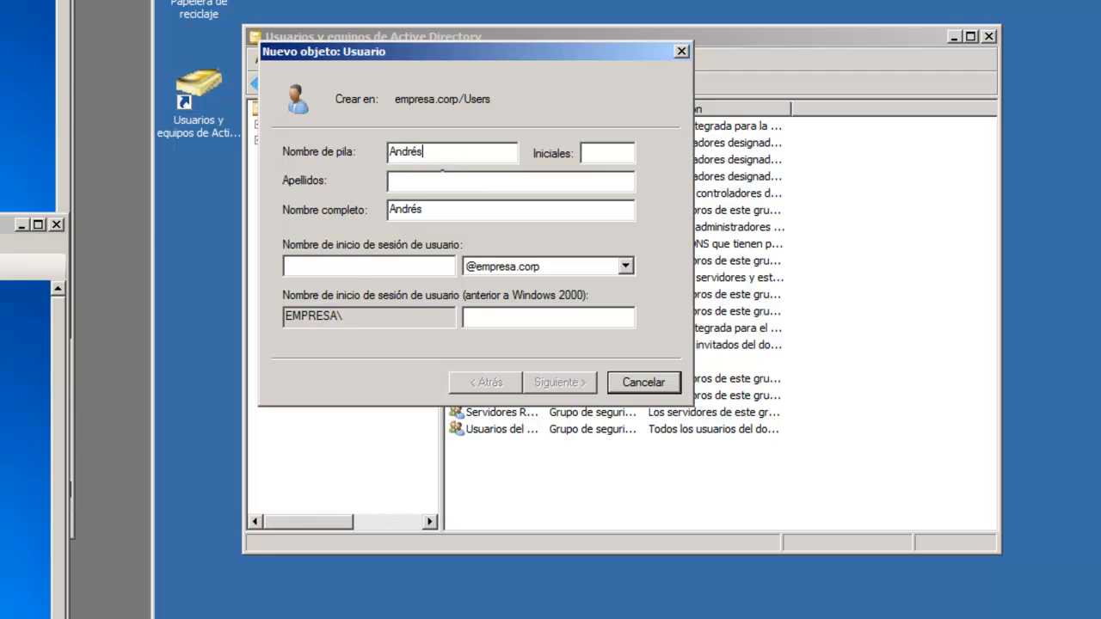
{"action": "left_click", "coordinate": [404, 268]}
{"action": "type", "text": "and"}
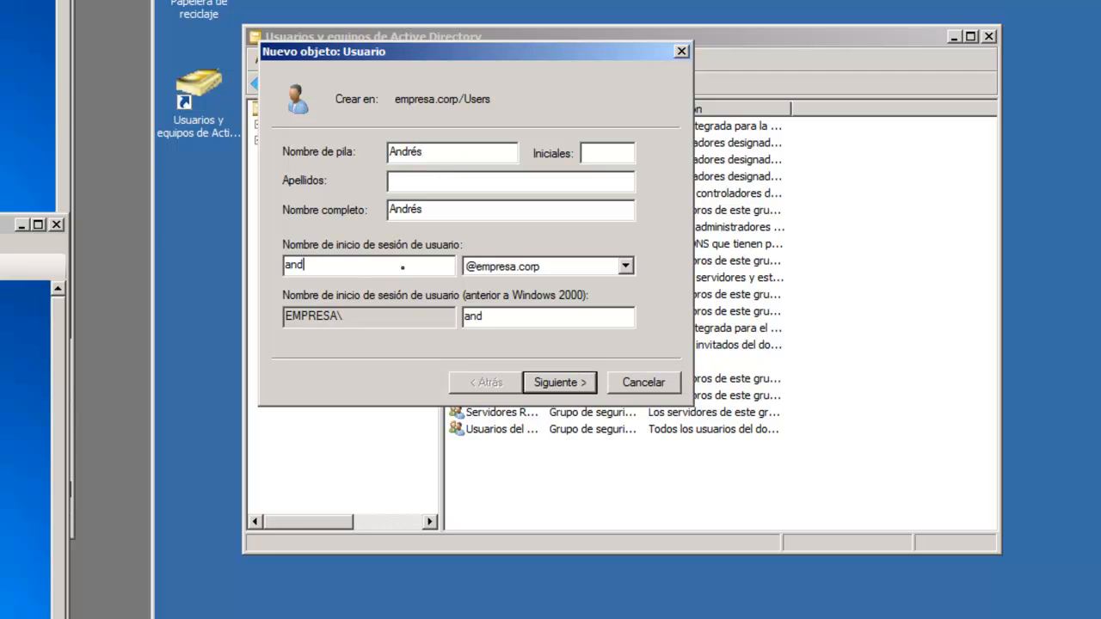
{"action": "type", "text": "res"}
{"action": "left_click", "coordinate": [566, 383]}
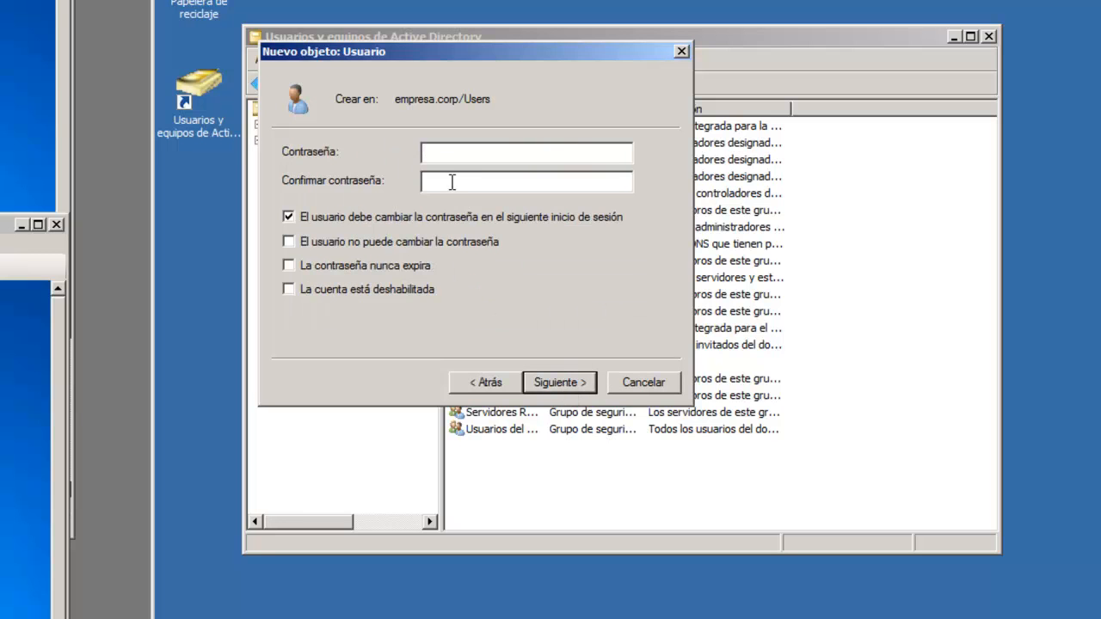
Set and confirm its password, clear must-change-at-next-logon, and finish creating the user
{"action": "type", "text": "Pa$$w0rd"}
{"action": "key", "text": "Tab"}
{"action": "type", "text": "Pa$$w0rd"}
{"action": "left_click", "coordinate": [295, 218]}
{"action": "left_click", "coordinate": [577, 389]}
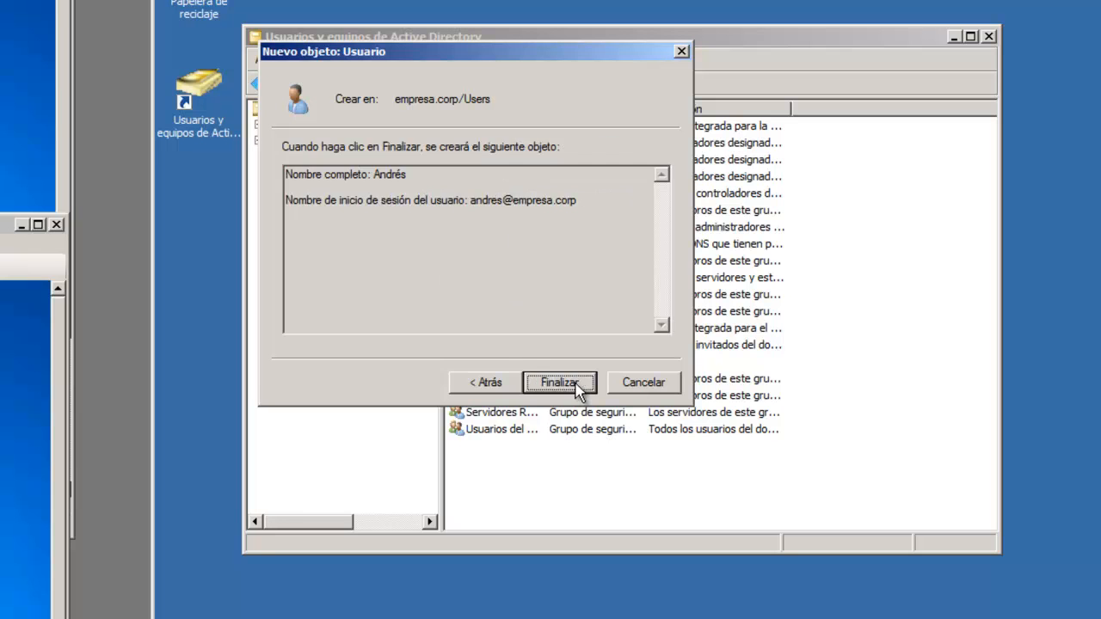
{"action": "left_click", "coordinate": [560, 383]}
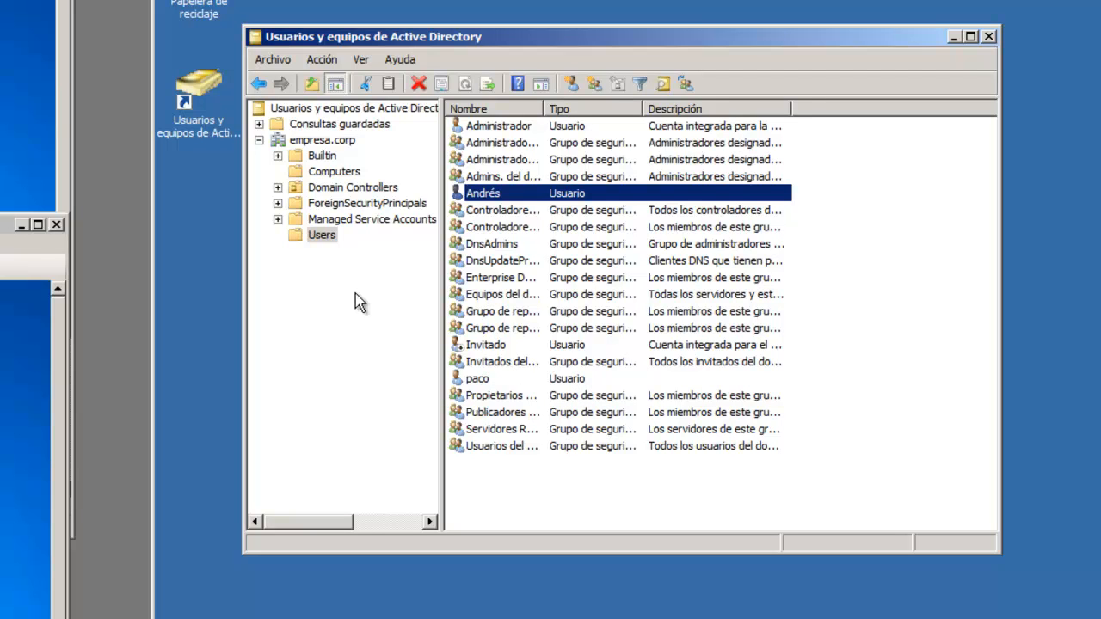